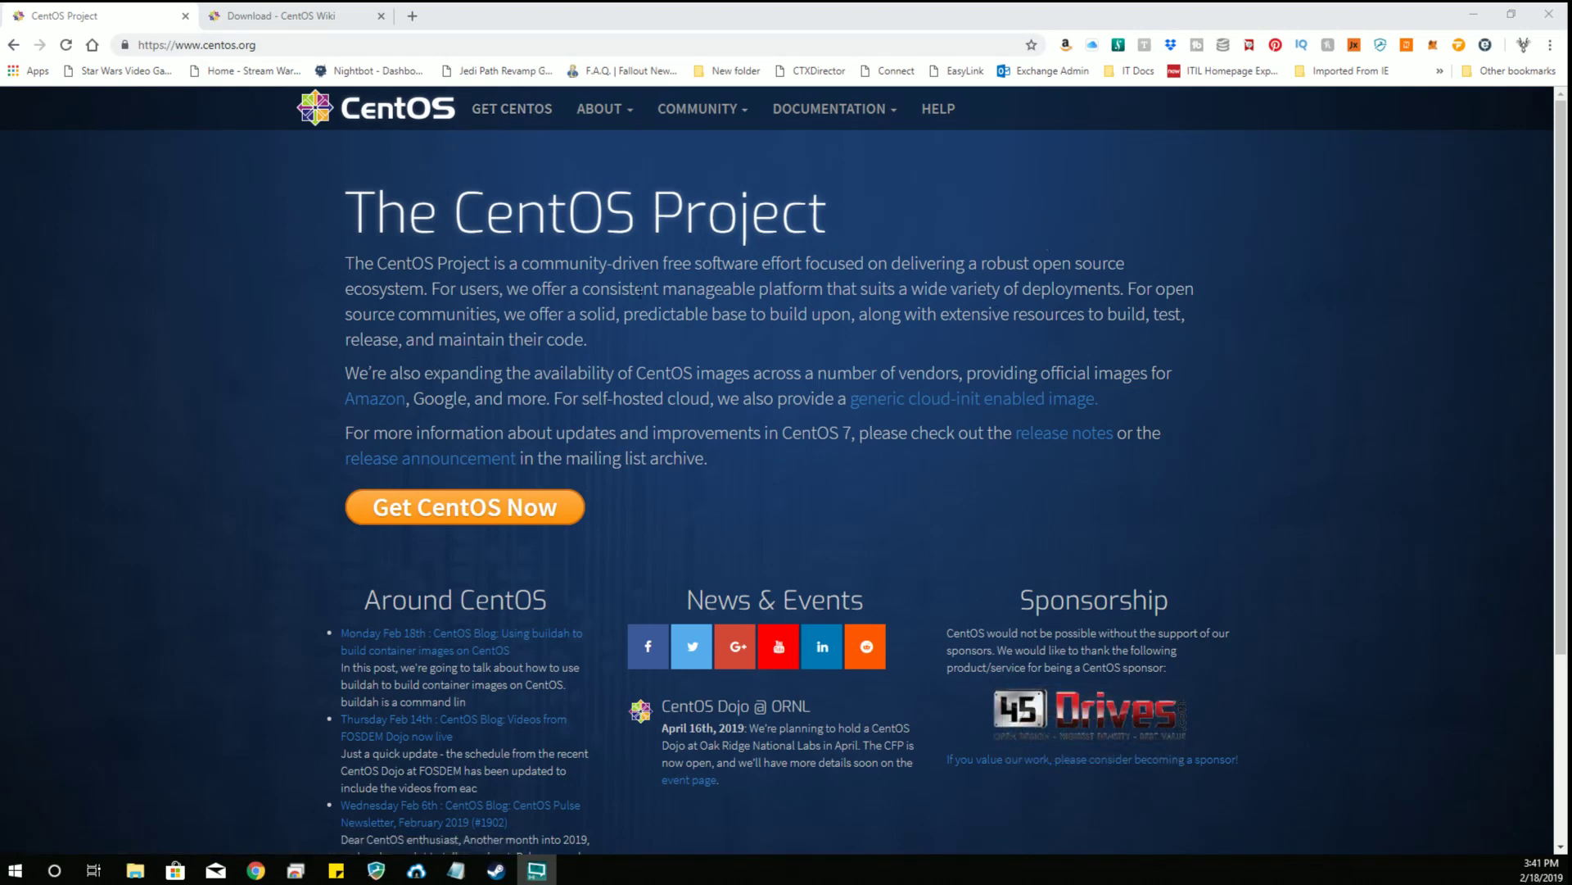
# Scroll through the centos.org home page, then open and close the About menu
pyautogui.scroll(-2, 695, 291)
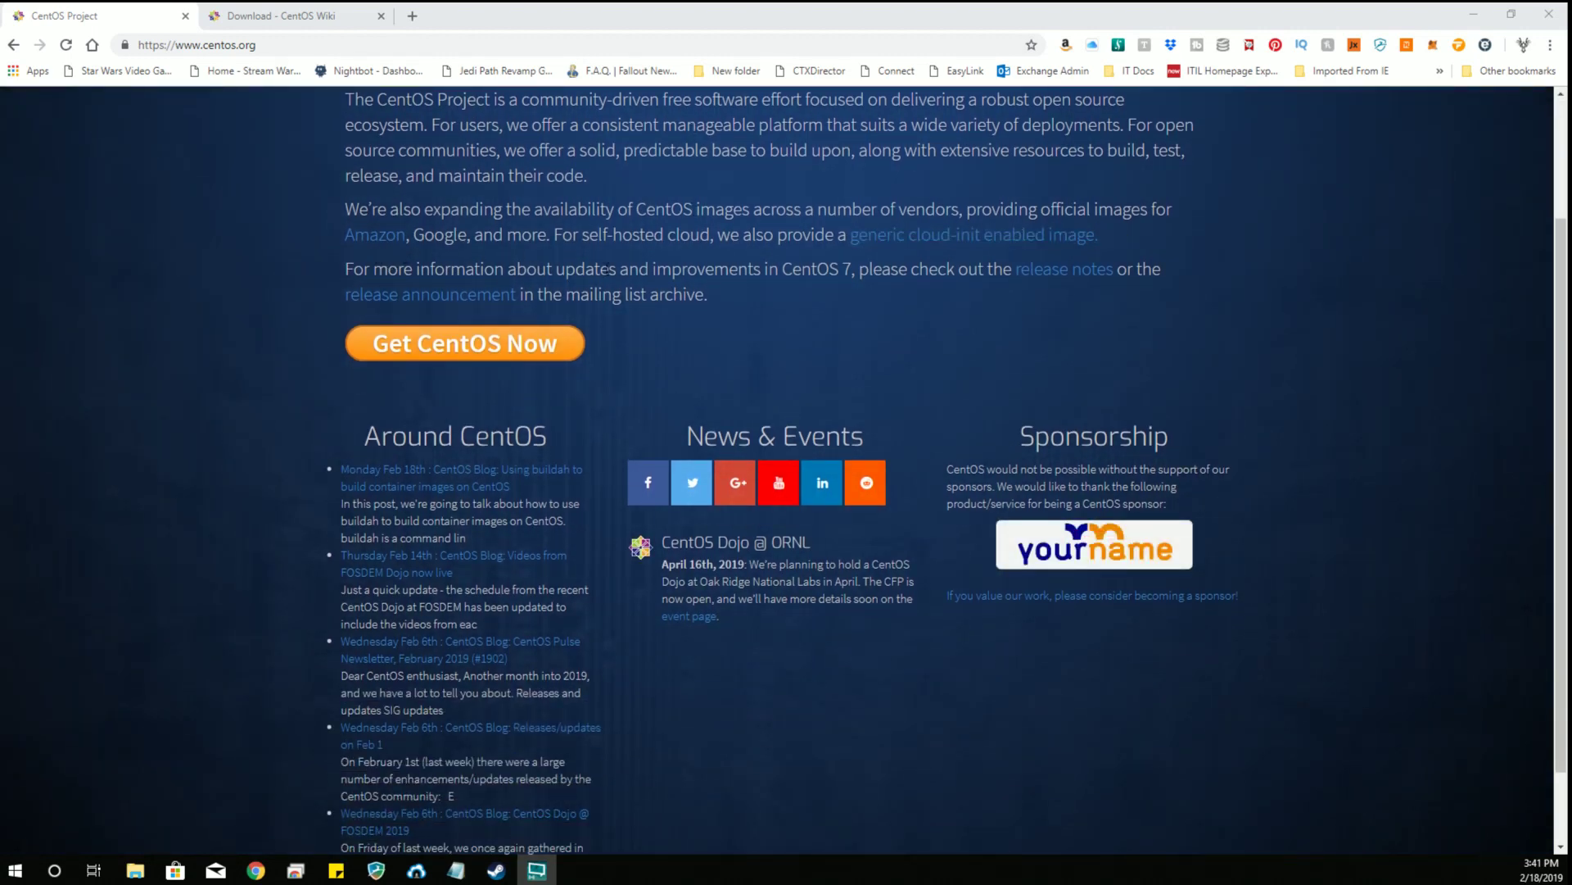
pyautogui.scroll(-1, 673, 273)
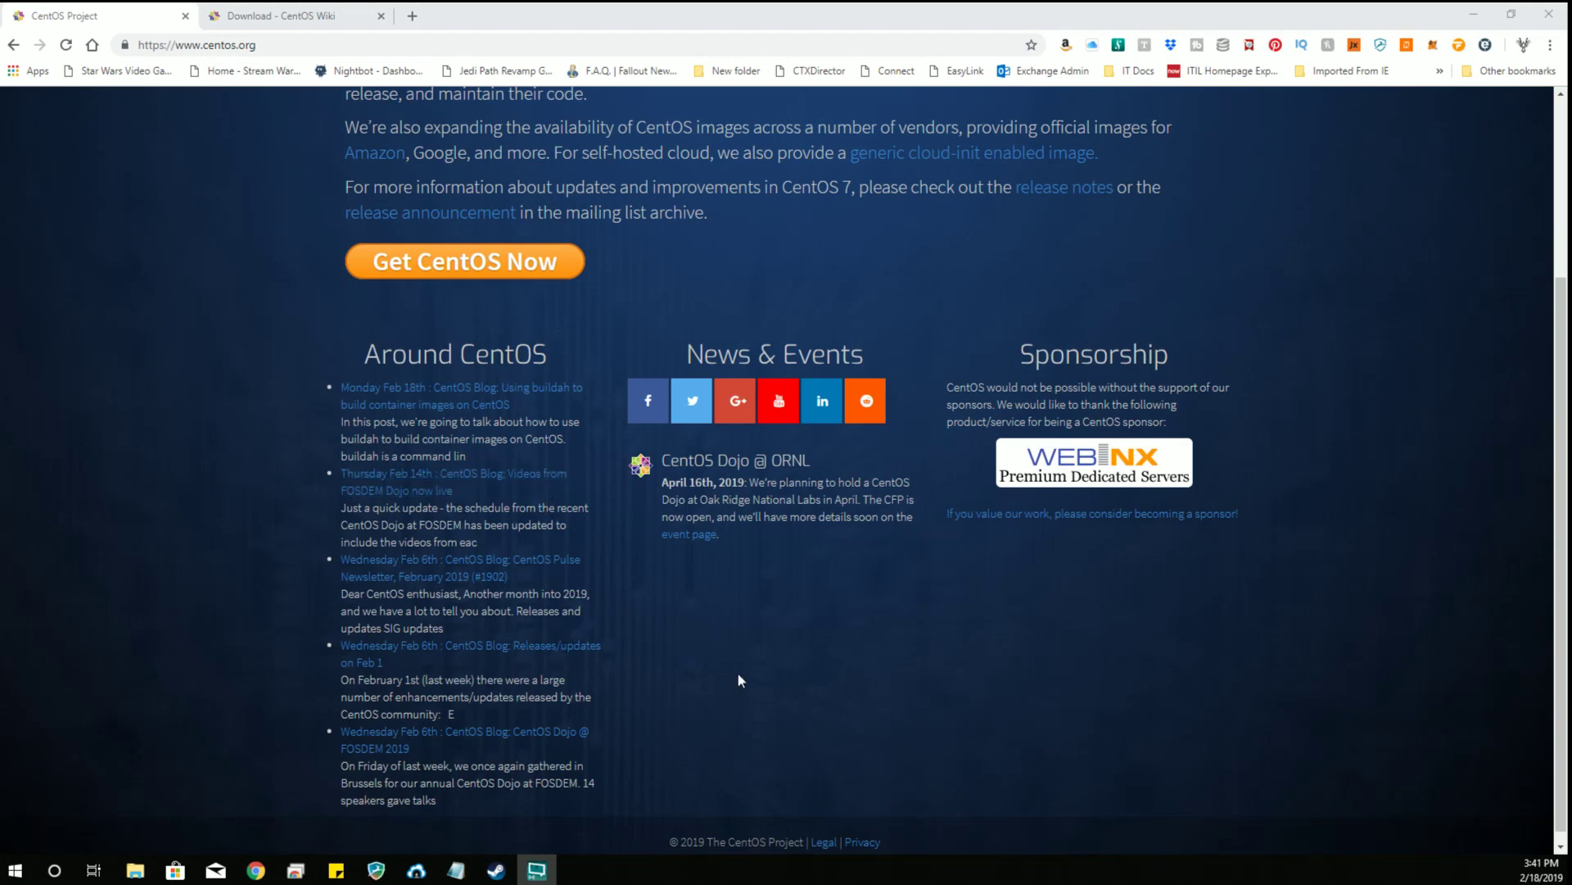
pyautogui.scroll(3, 737, 665)
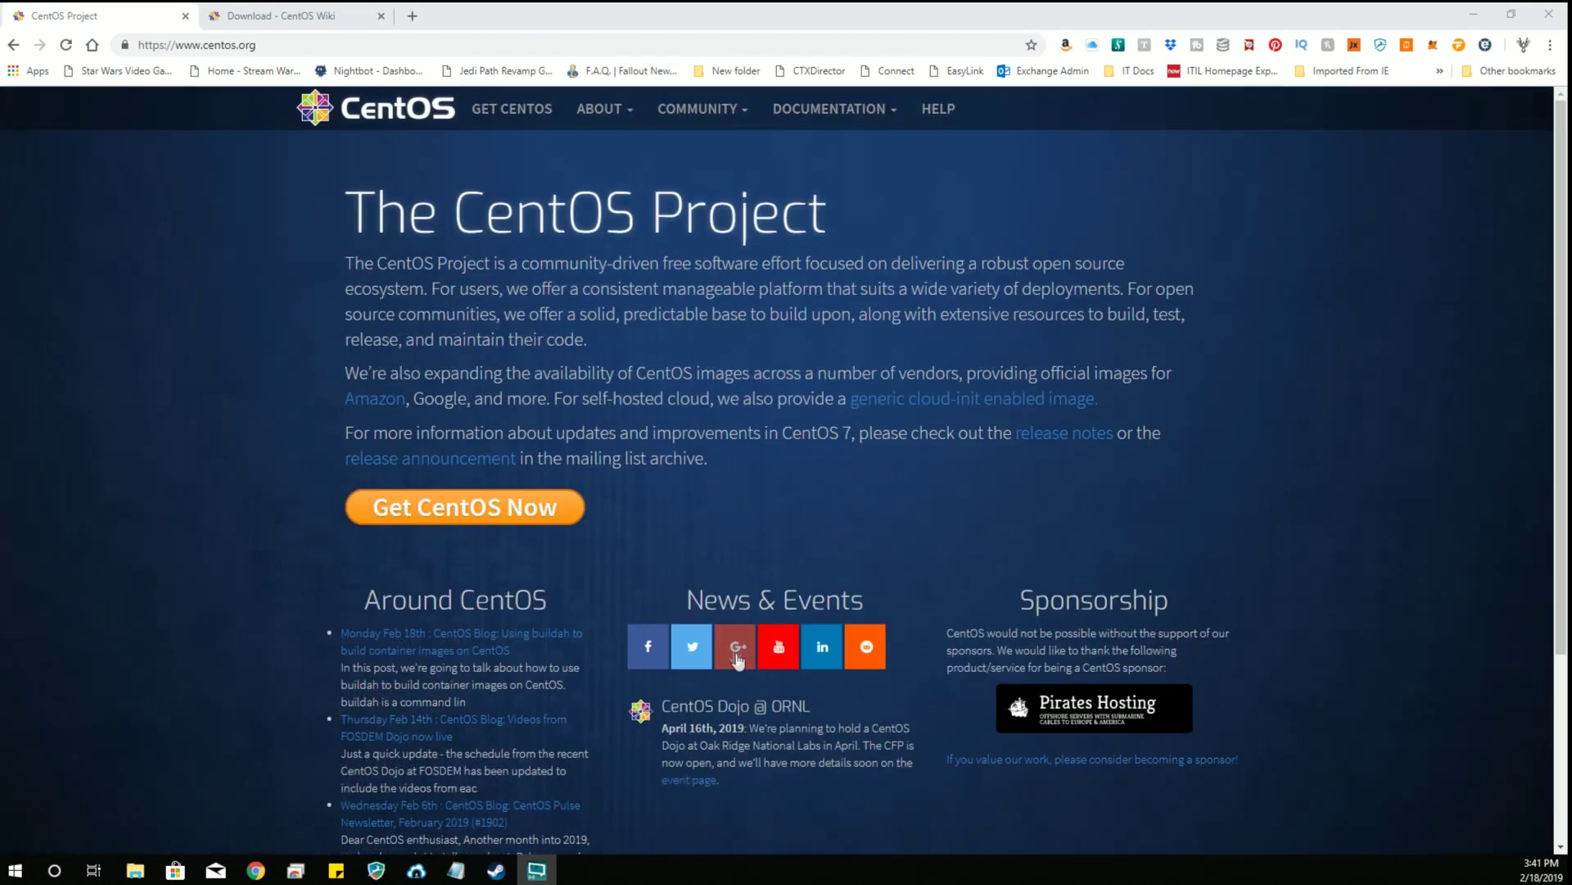
pyautogui.click(631, 120)
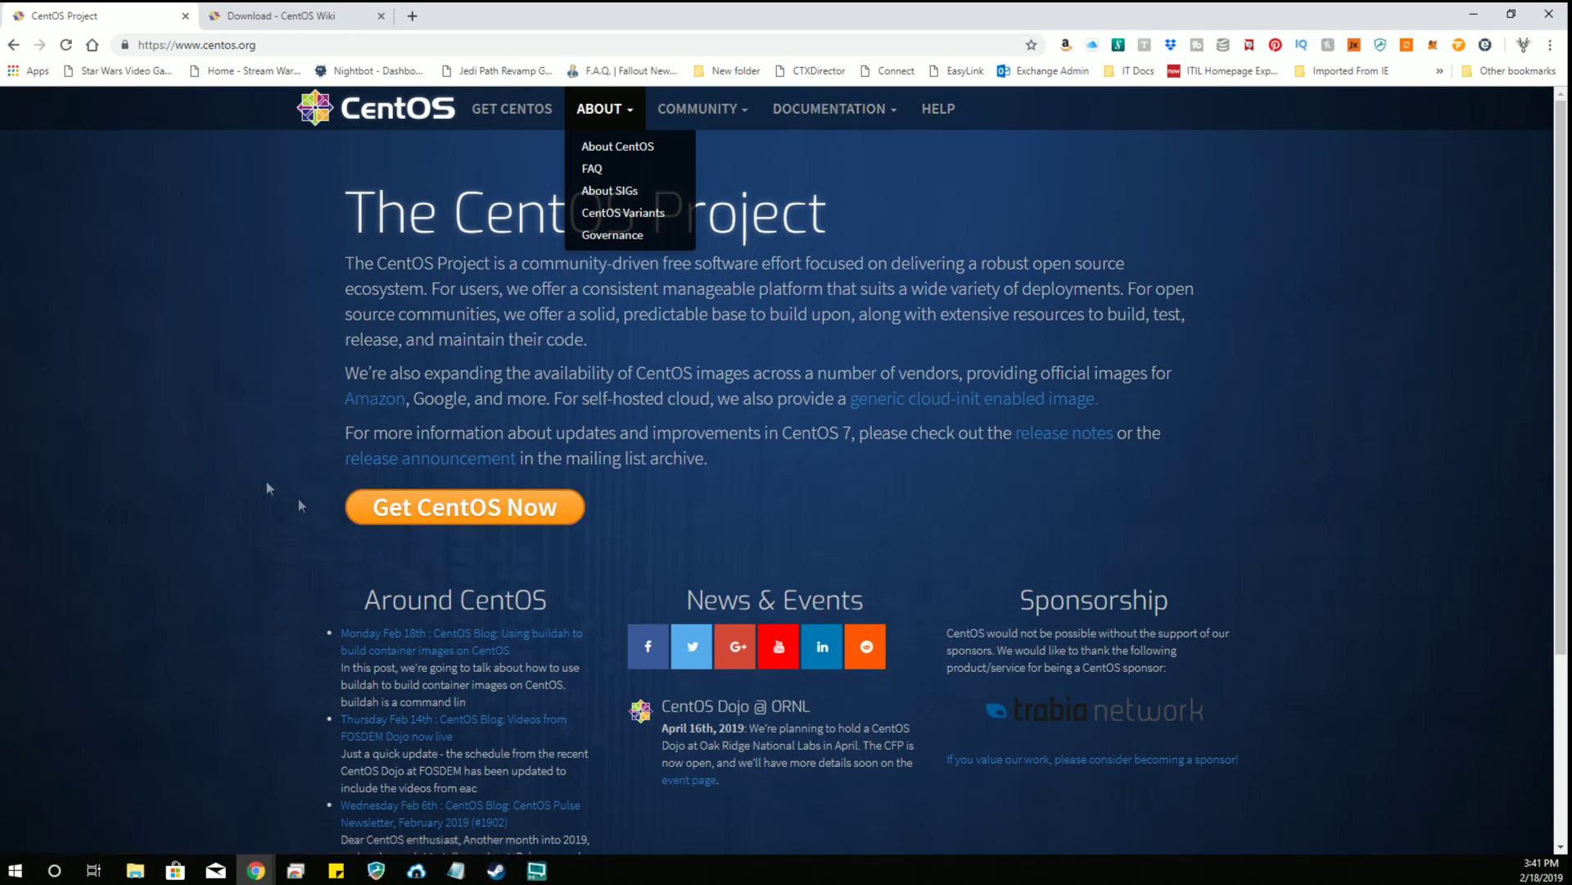
pyautogui.click(331, 491)
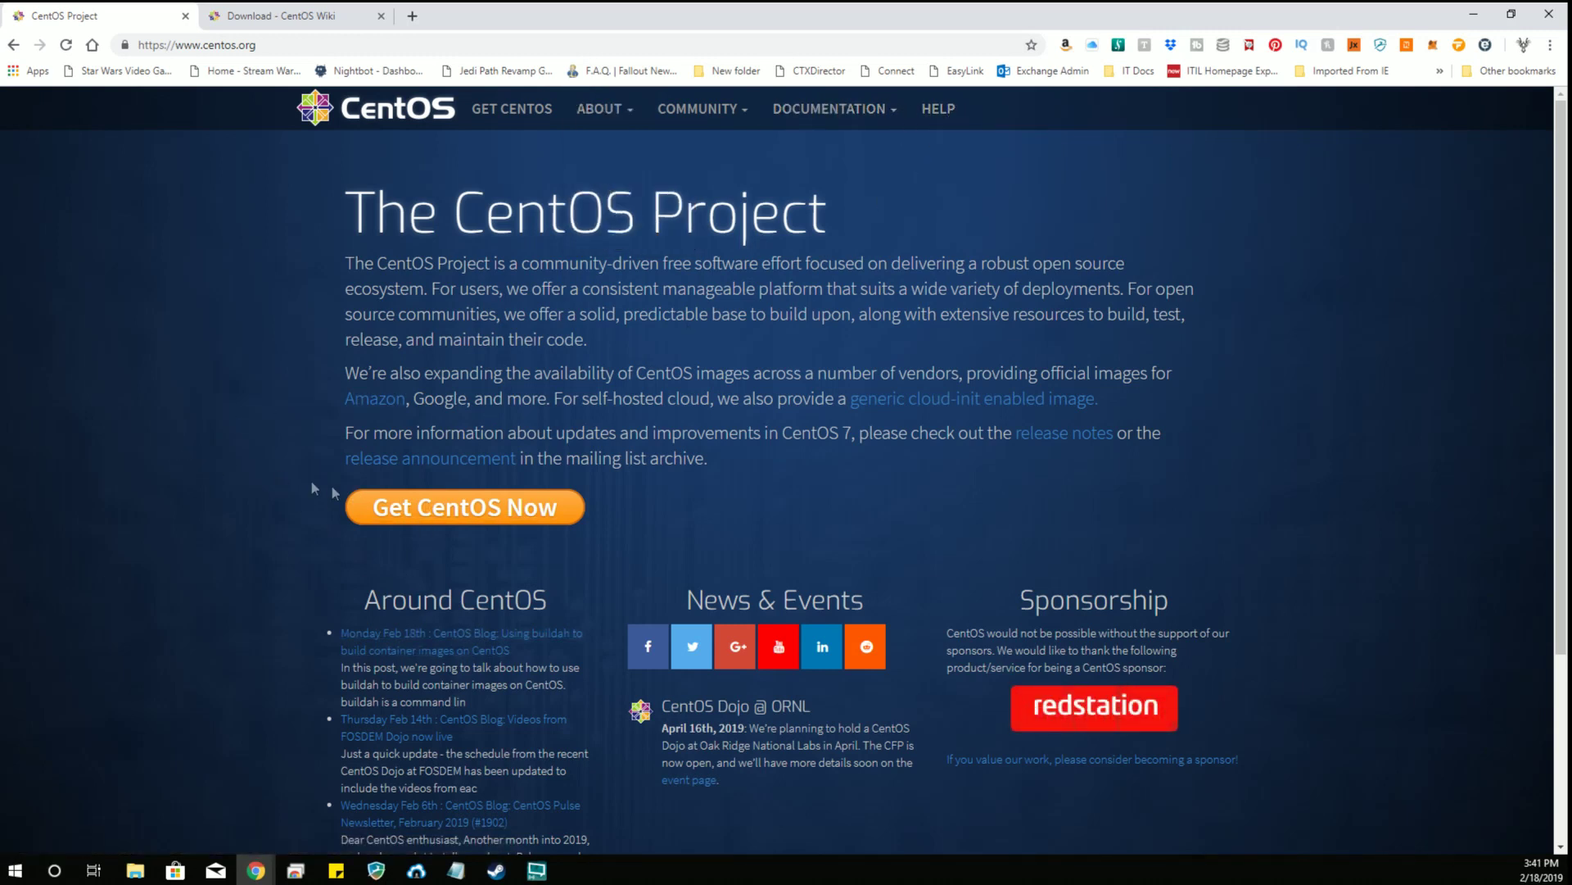
# Go to the CentOS download page and scroll to its DVD ISO and Minimal ISO options
pyautogui.click(448, 512)
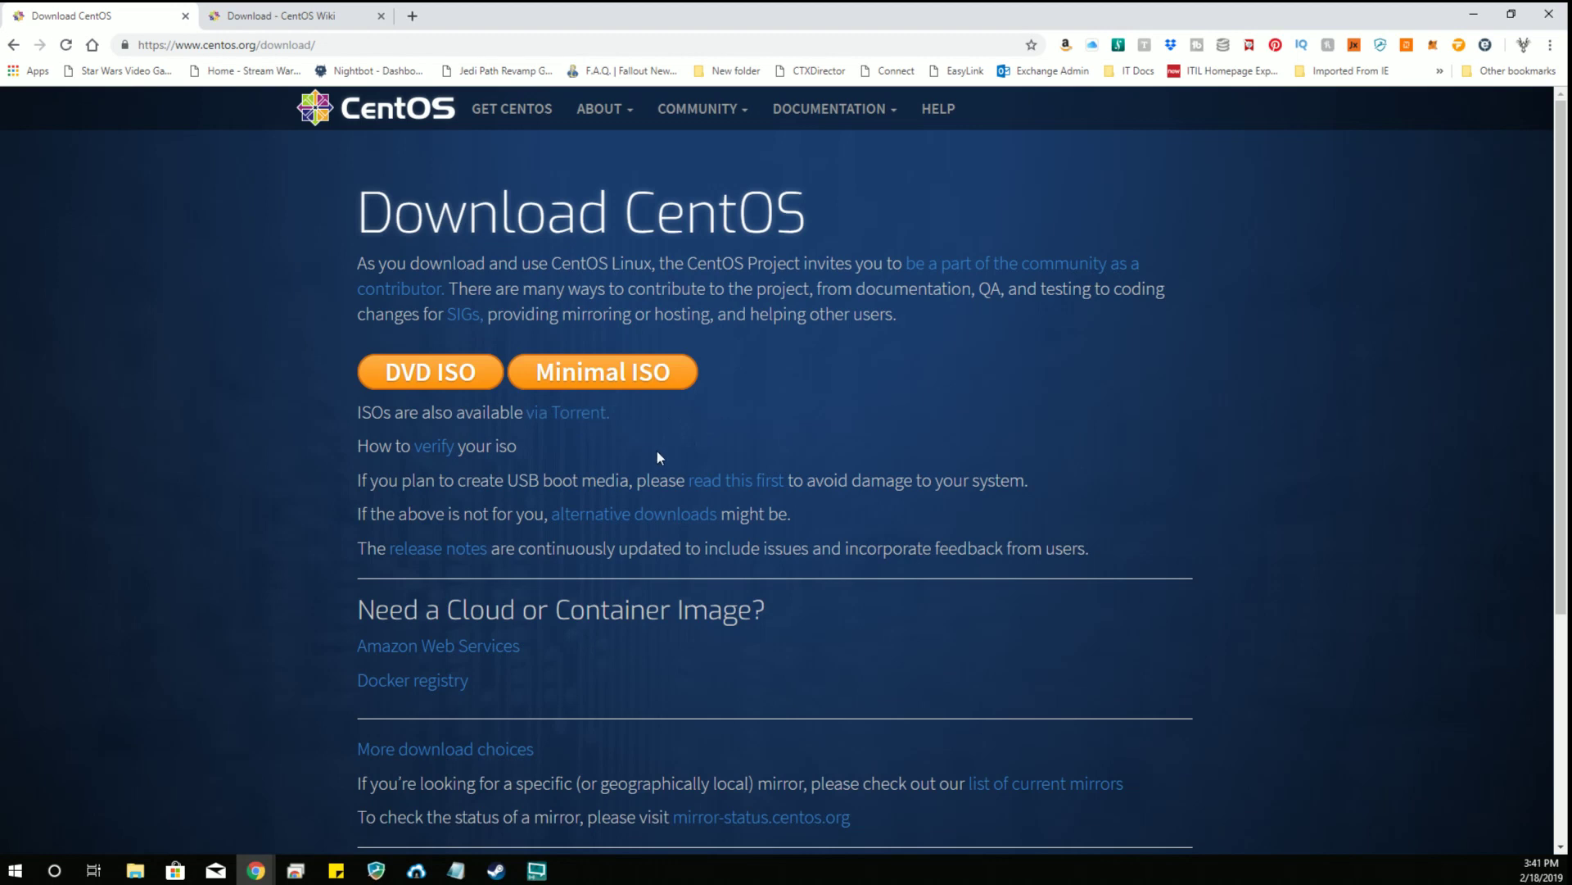
pyautogui.scroll(-1, 663, 455)
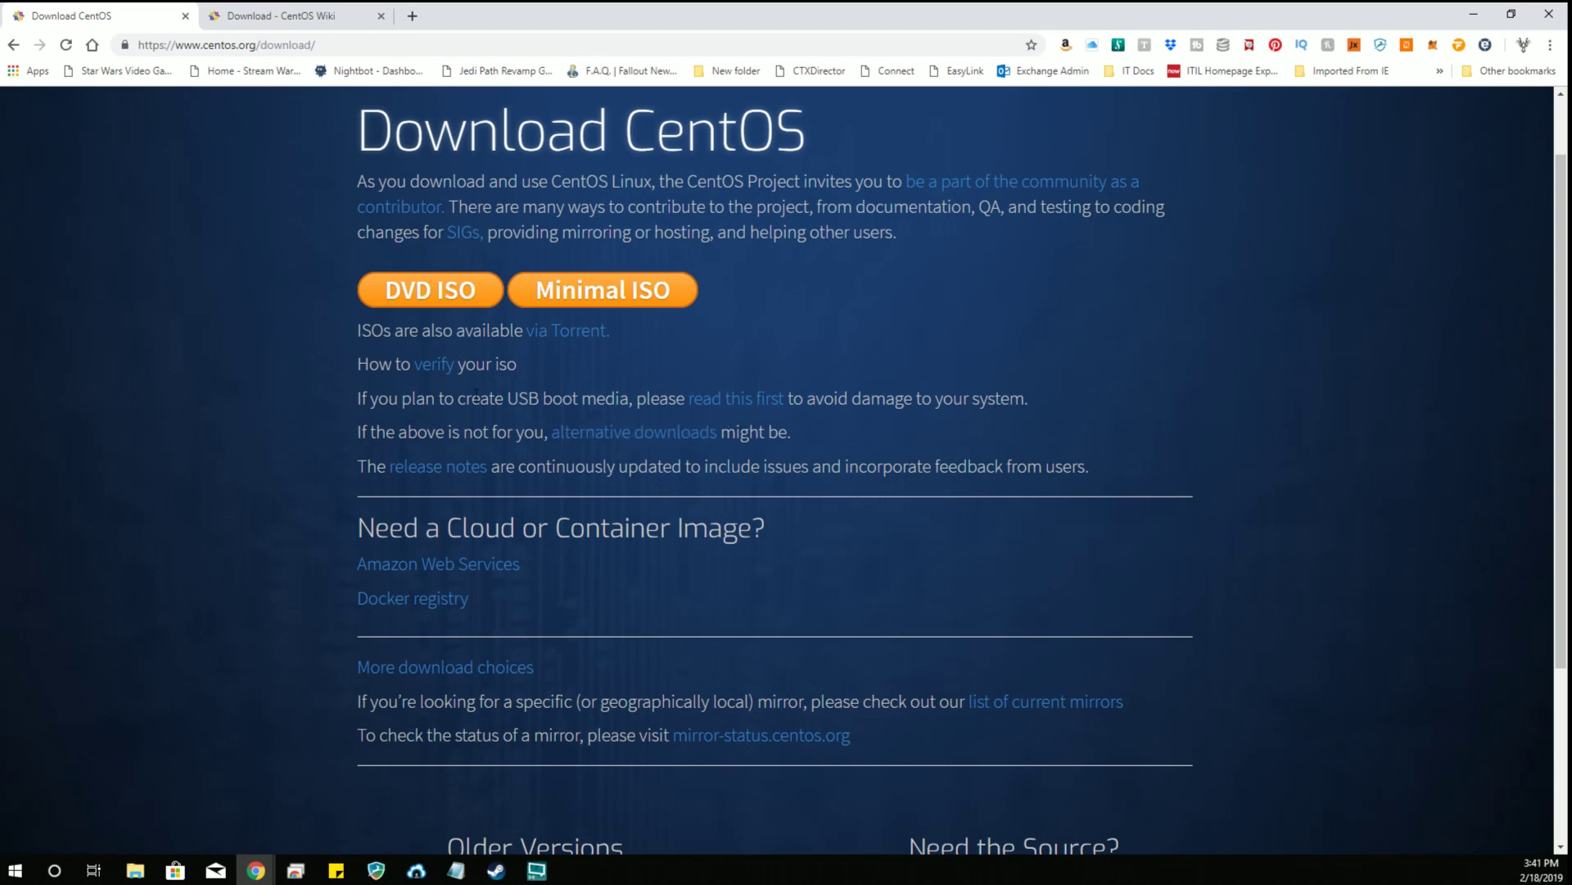
# Open the CentOS wiki alternative downloads page and highlight the Base Distribution heading
pyautogui.click(627, 432)
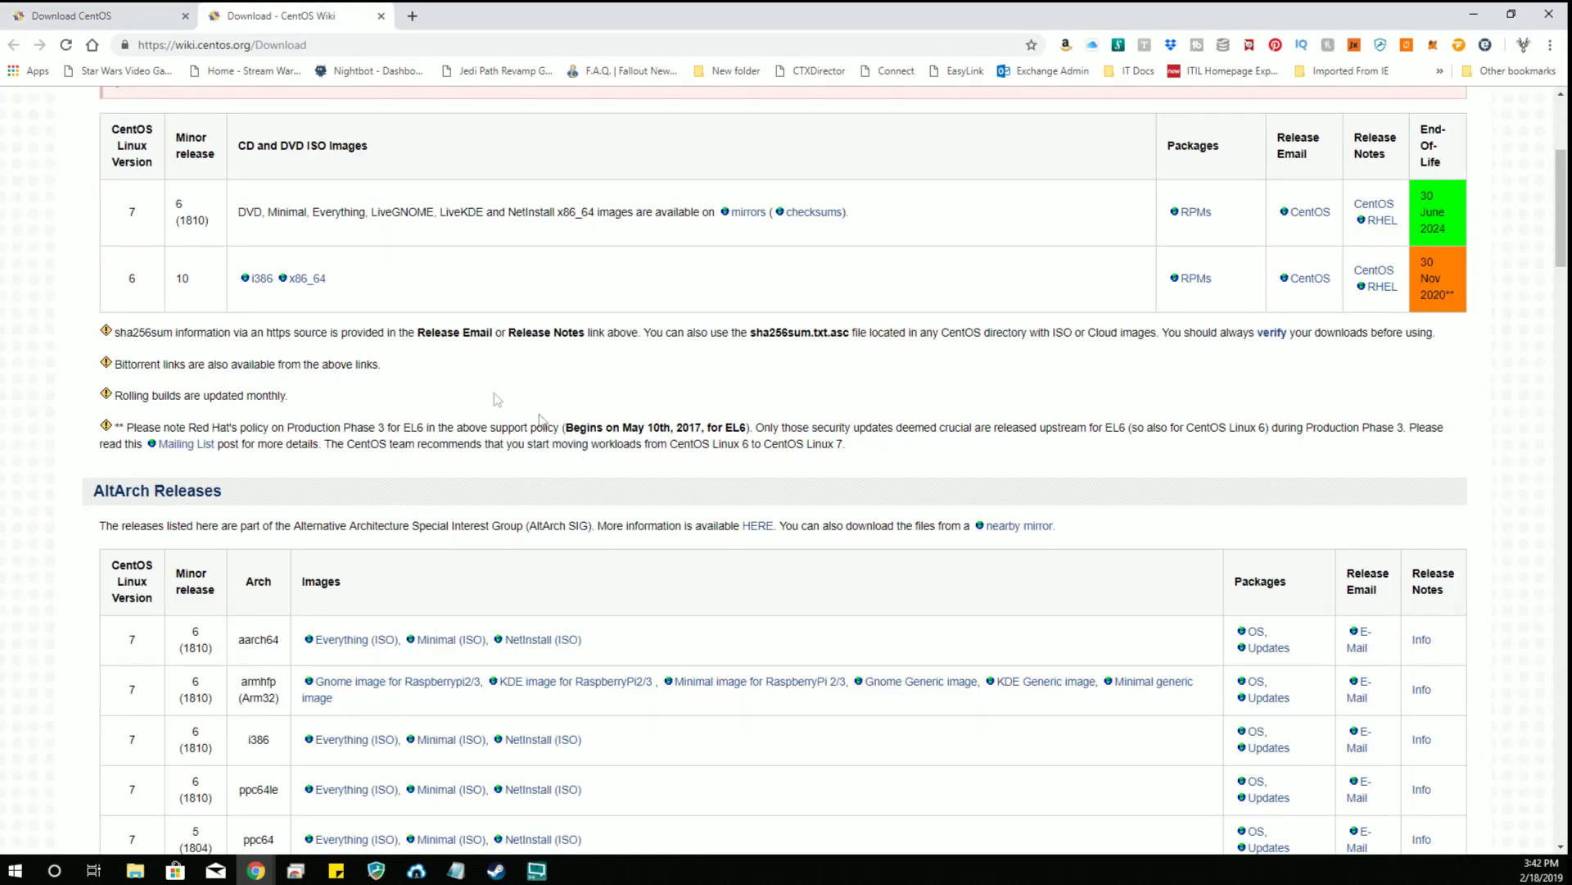
pyautogui.scroll(-2, 106, 332)
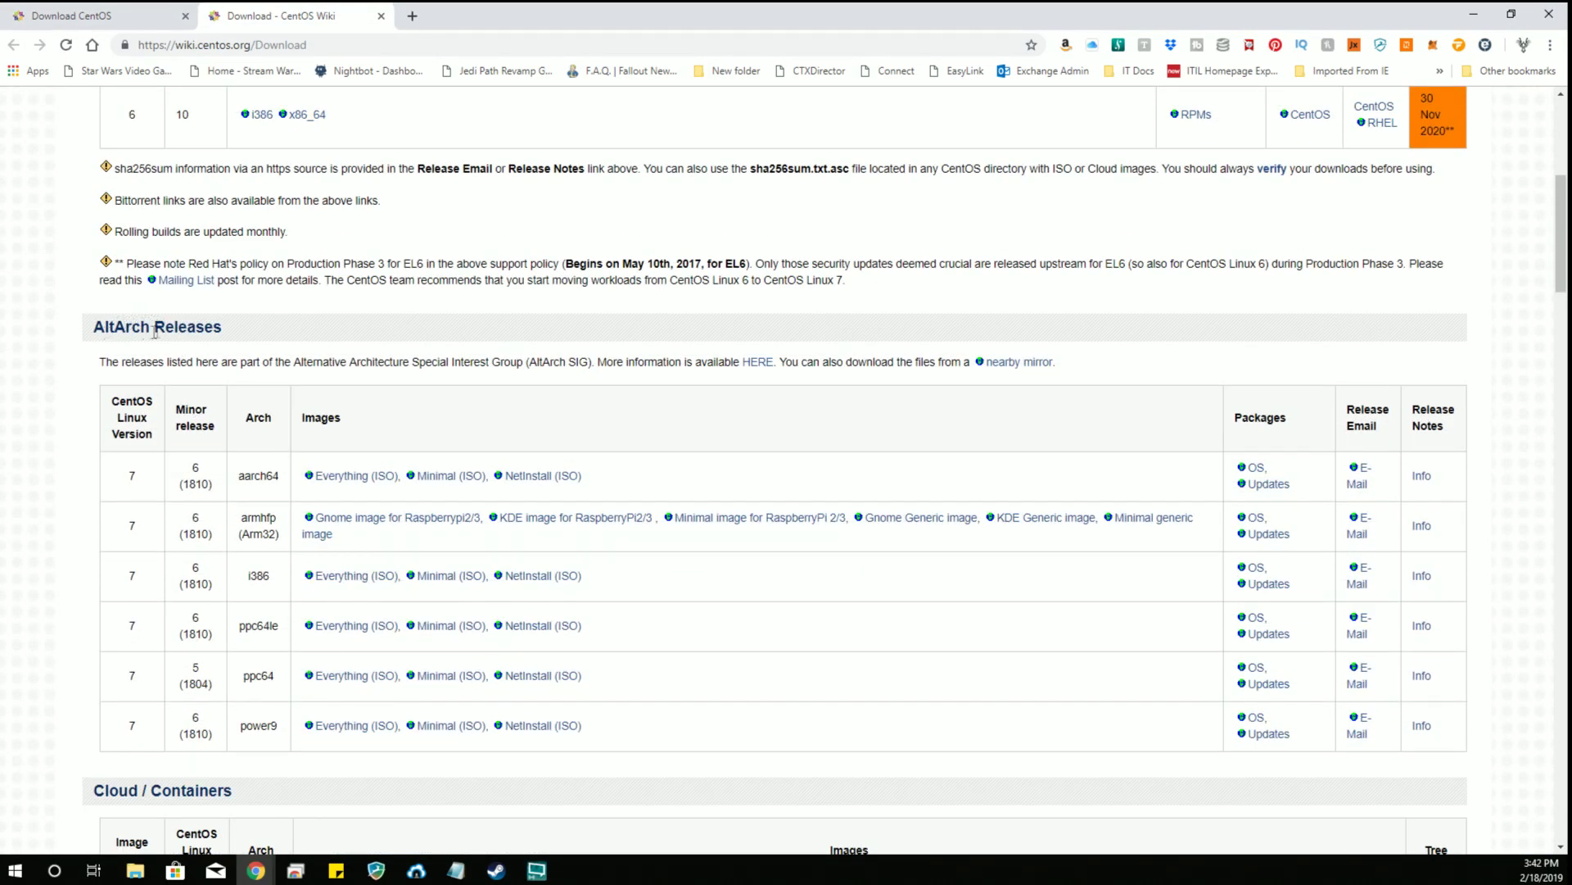
pyautogui.scroll(-3, 254, 340)
pyautogui.scroll(5, 297, 334)
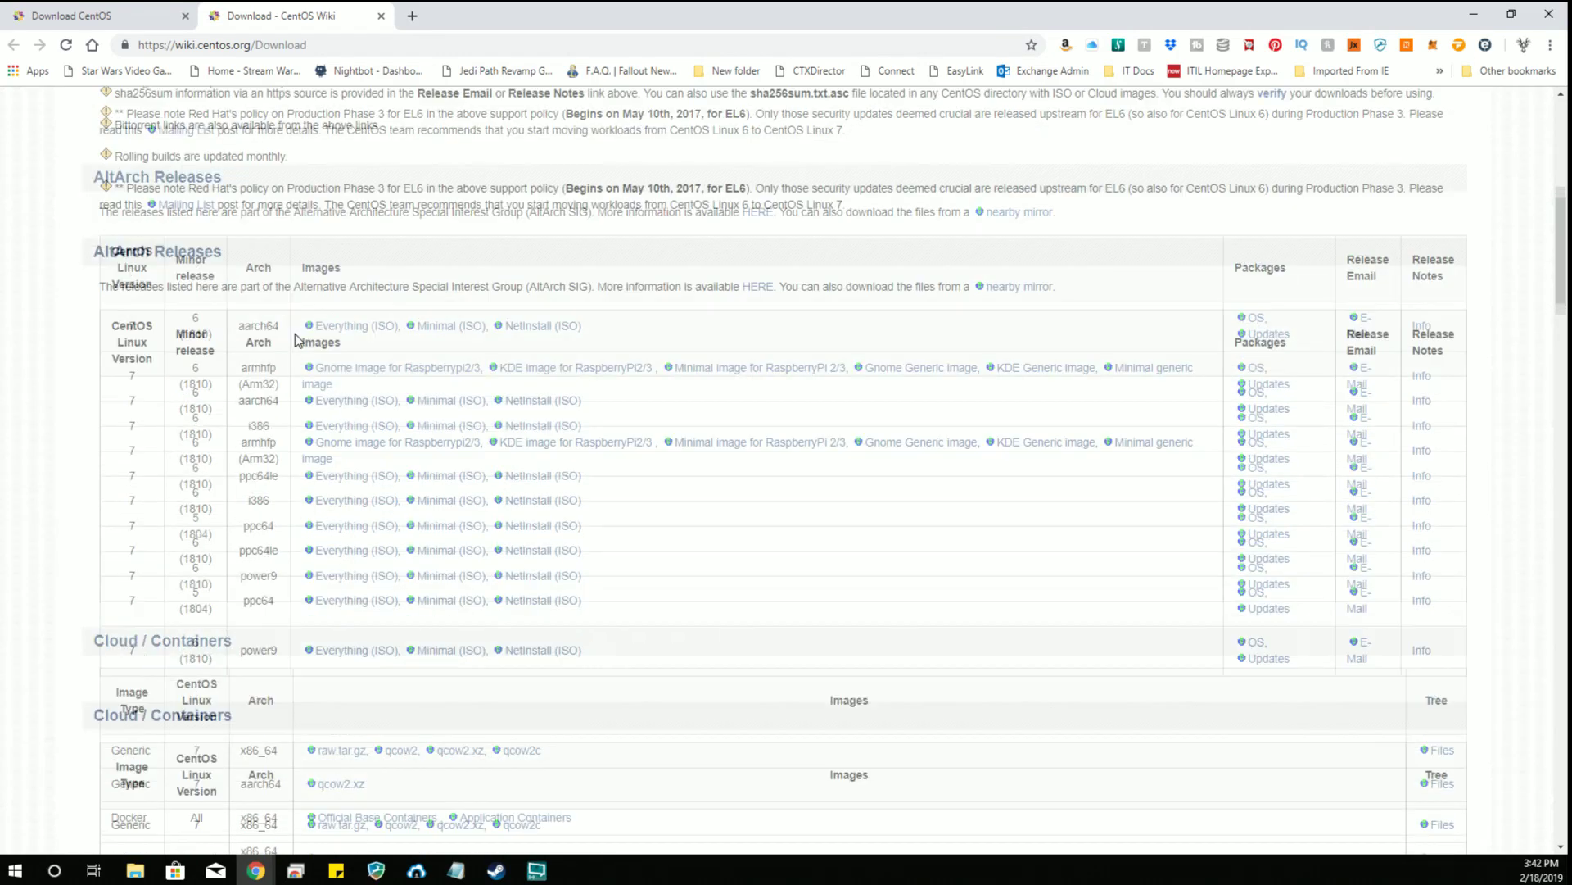
pyautogui.scroll(3, 296, 334)
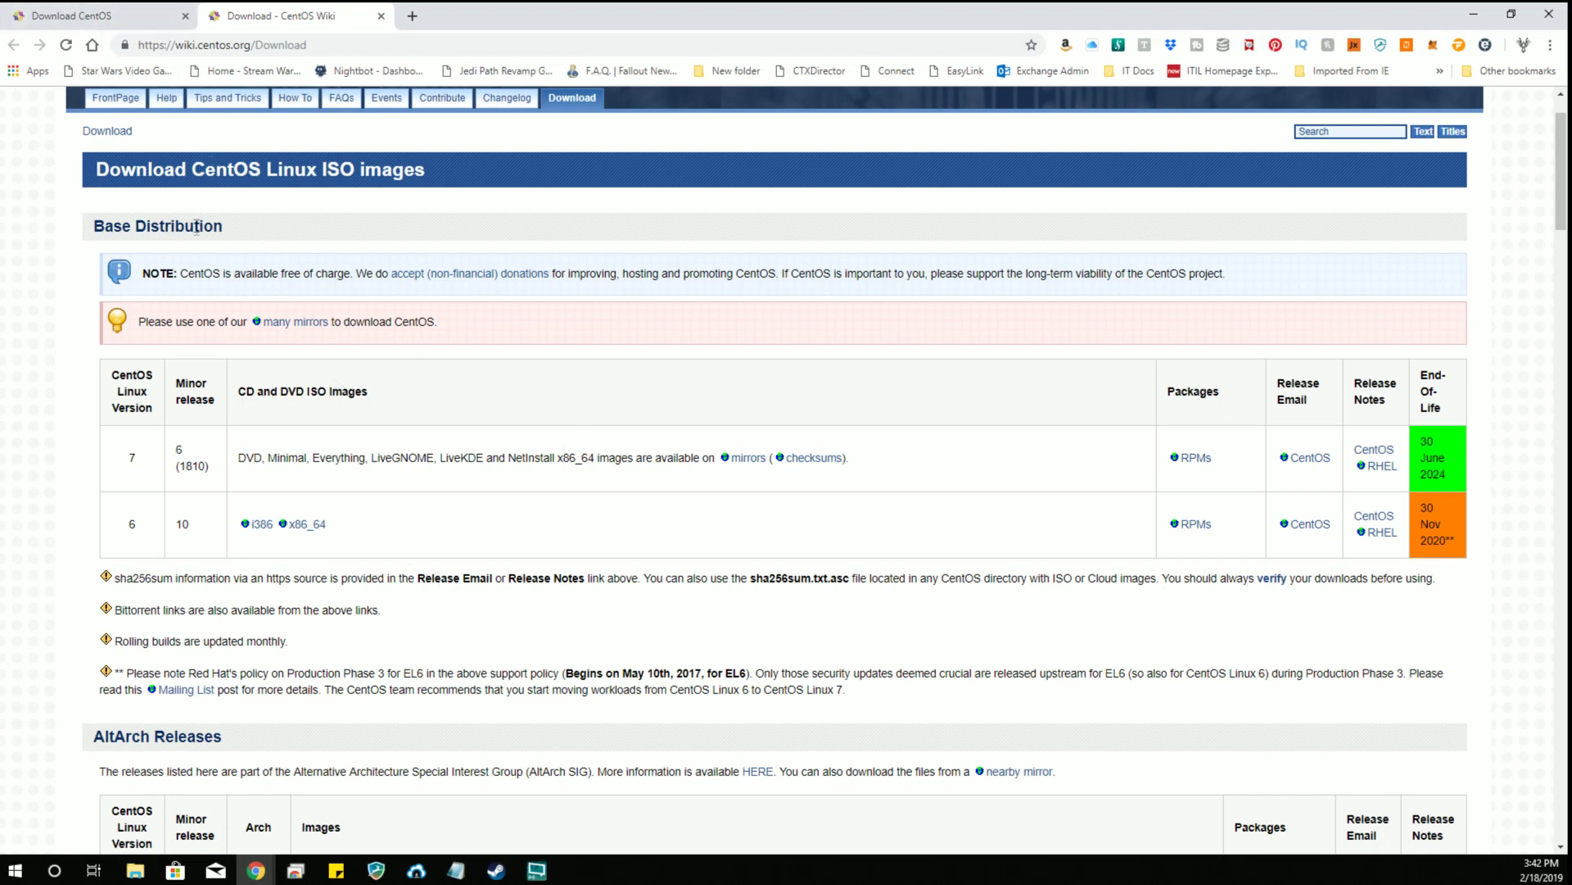
pyautogui.moveTo(246, 229); pyautogui.dragTo(92, 227)
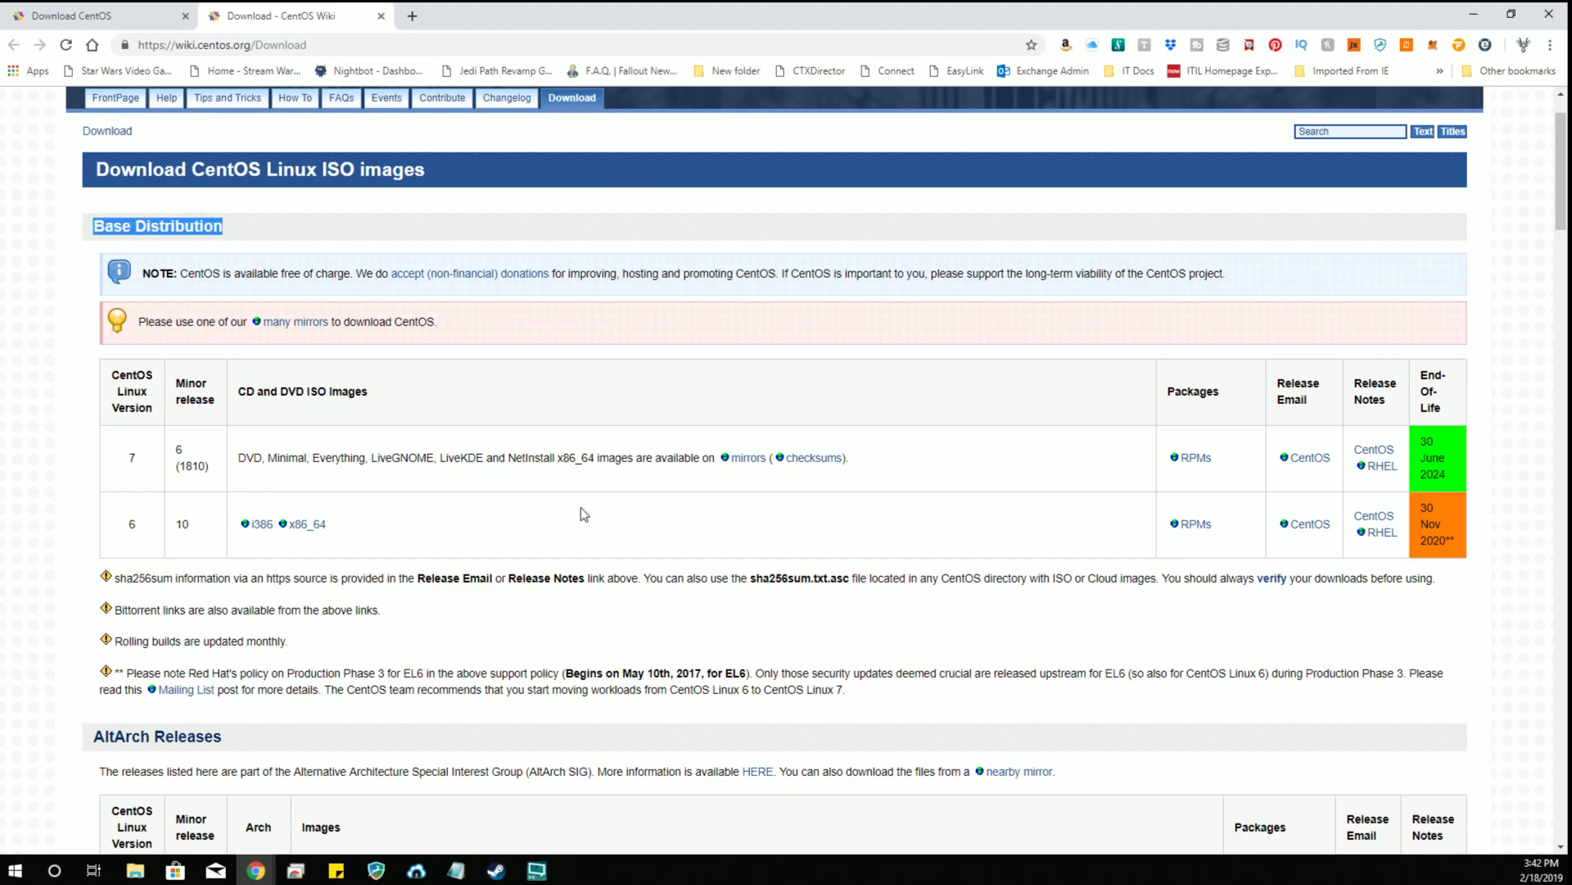
# Scroll to the AltArch Releases table, highlight its heading, and minimize the browser
pyautogui.scroll(-4, 582, 514)
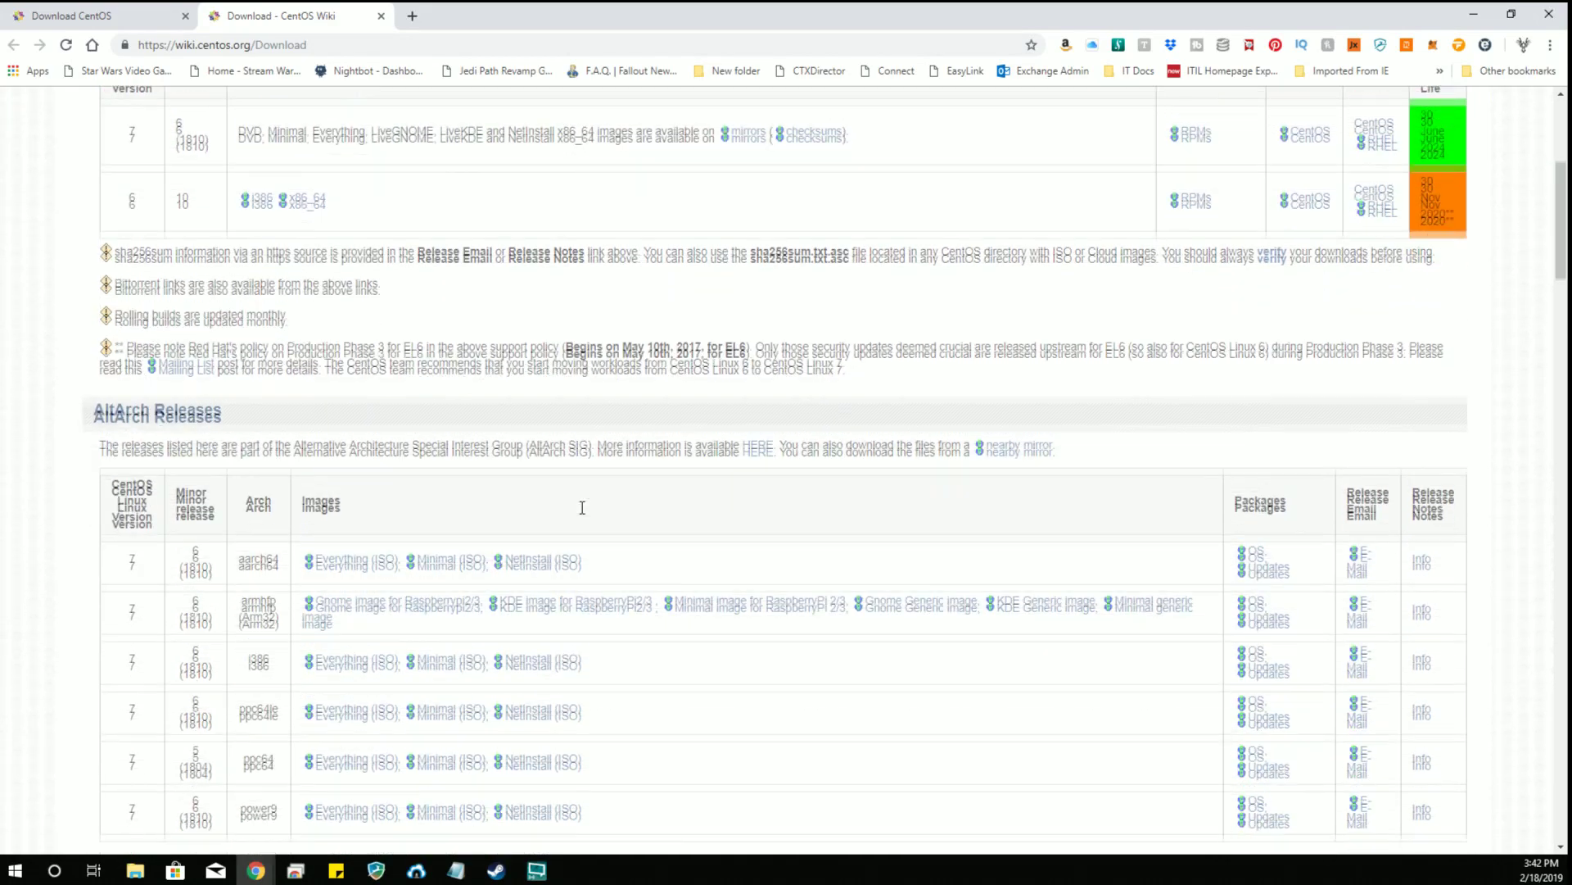
pyautogui.scroll(-3, 582, 507)
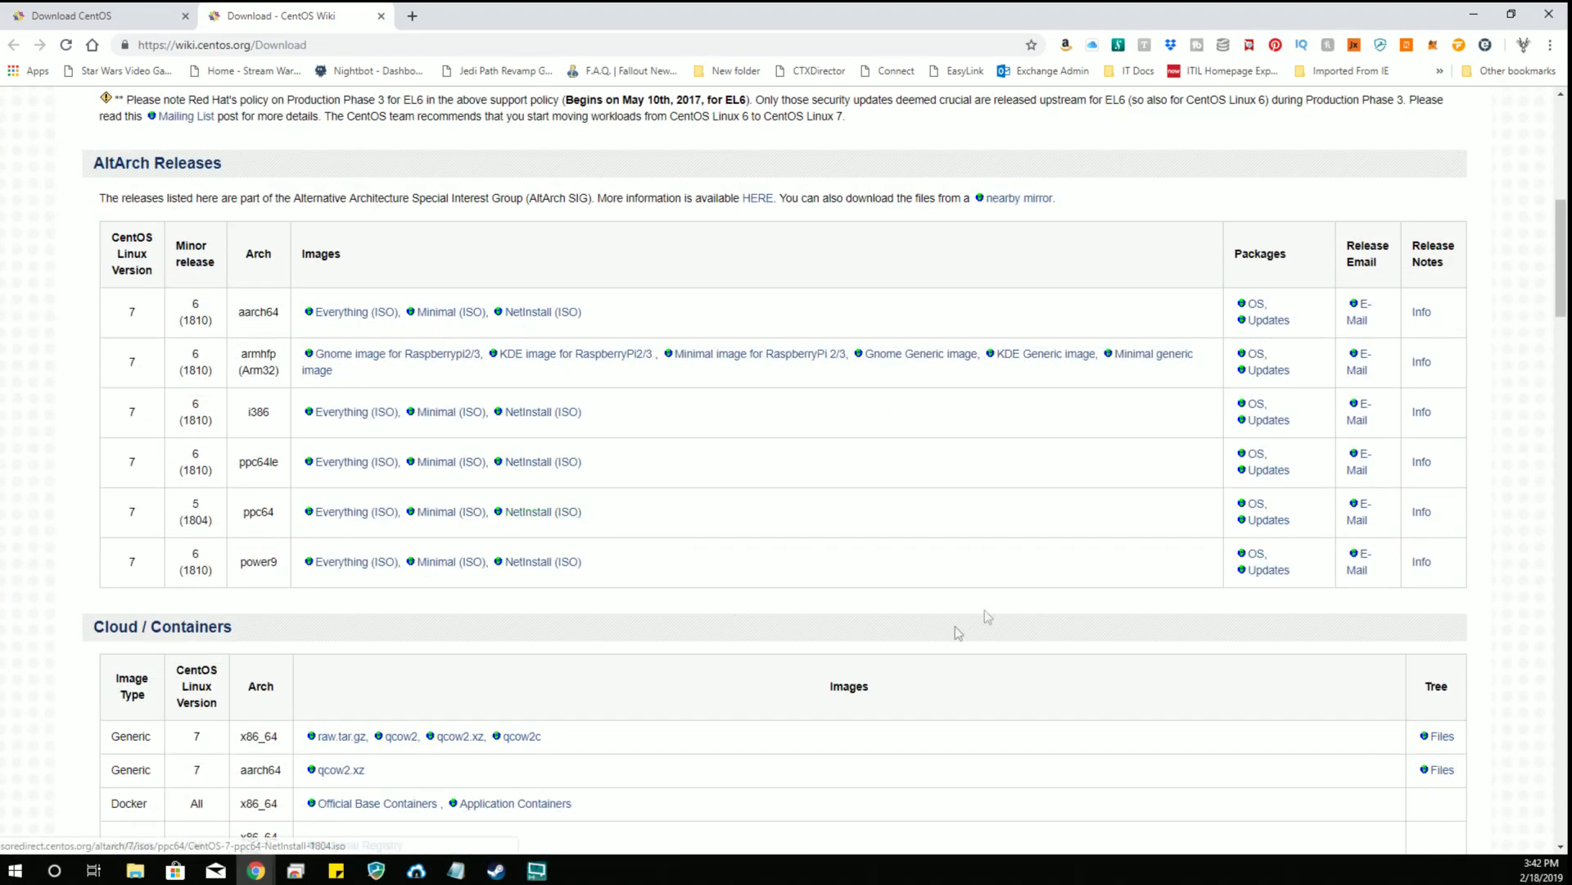
pyautogui.moveTo(237, 166); pyautogui.dragTo(77, 154)
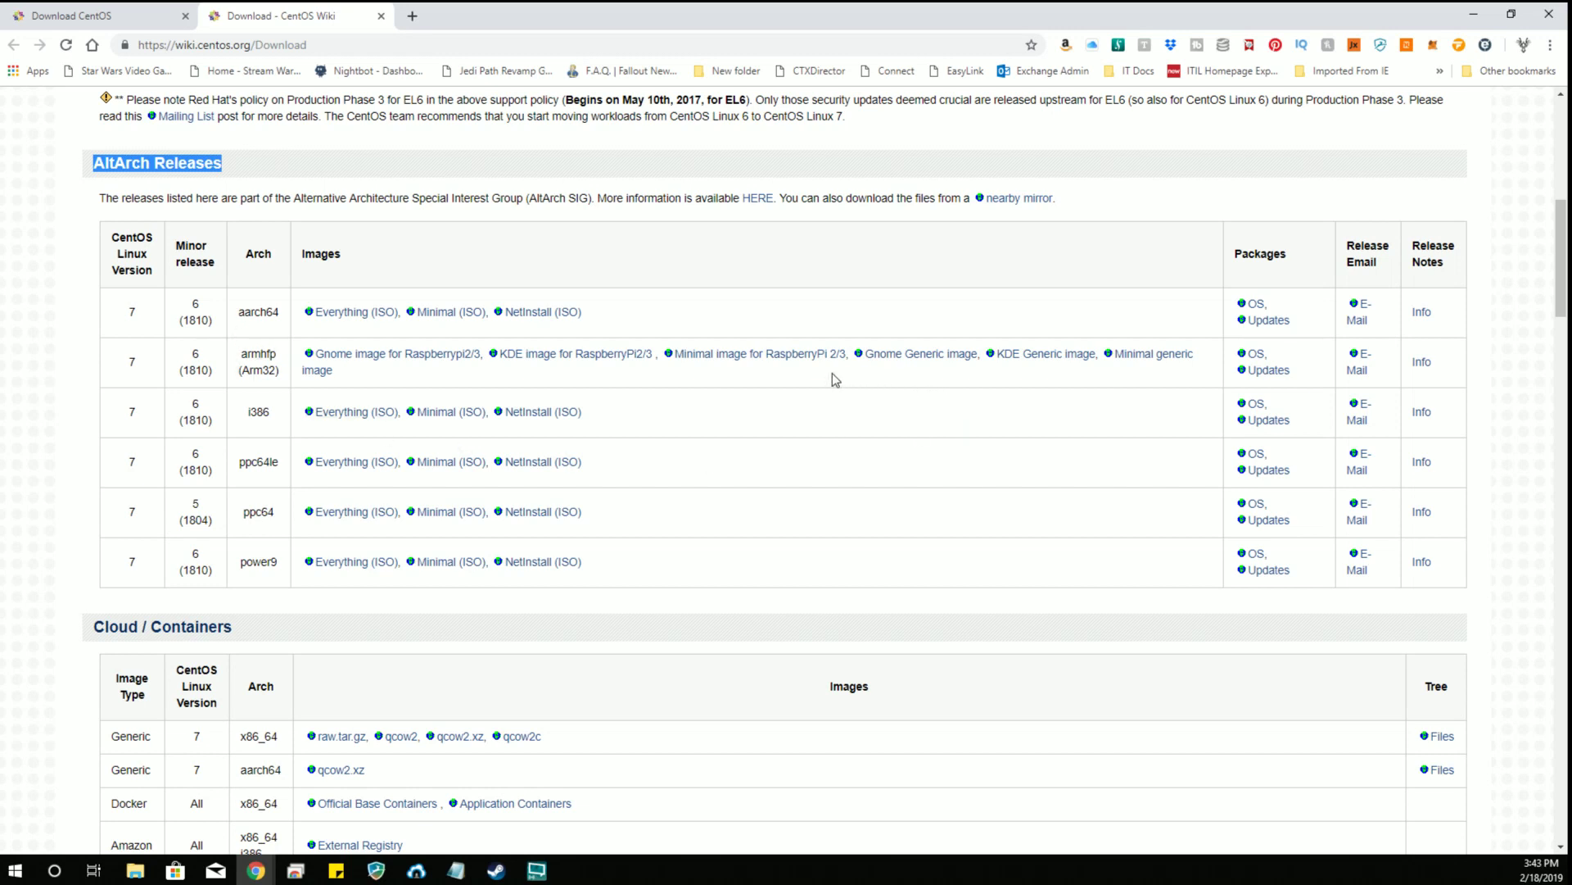
pyautogui.click(1474, 15)
pyautogui.click(974, 385)
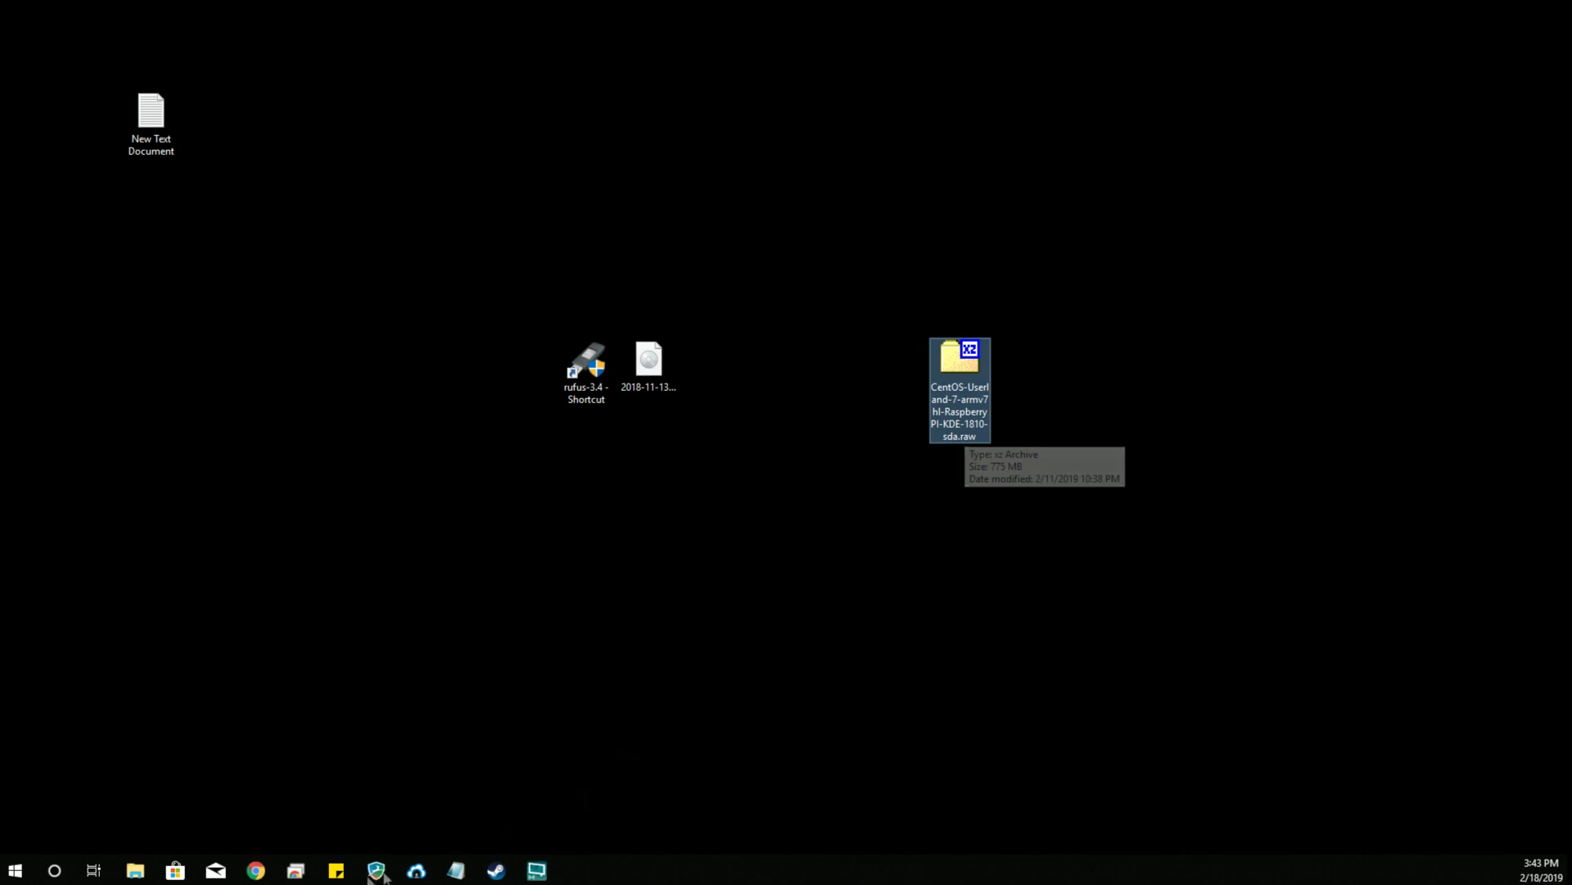
pyautogui.click(255, 870)
pyautogui.click(382, 769)
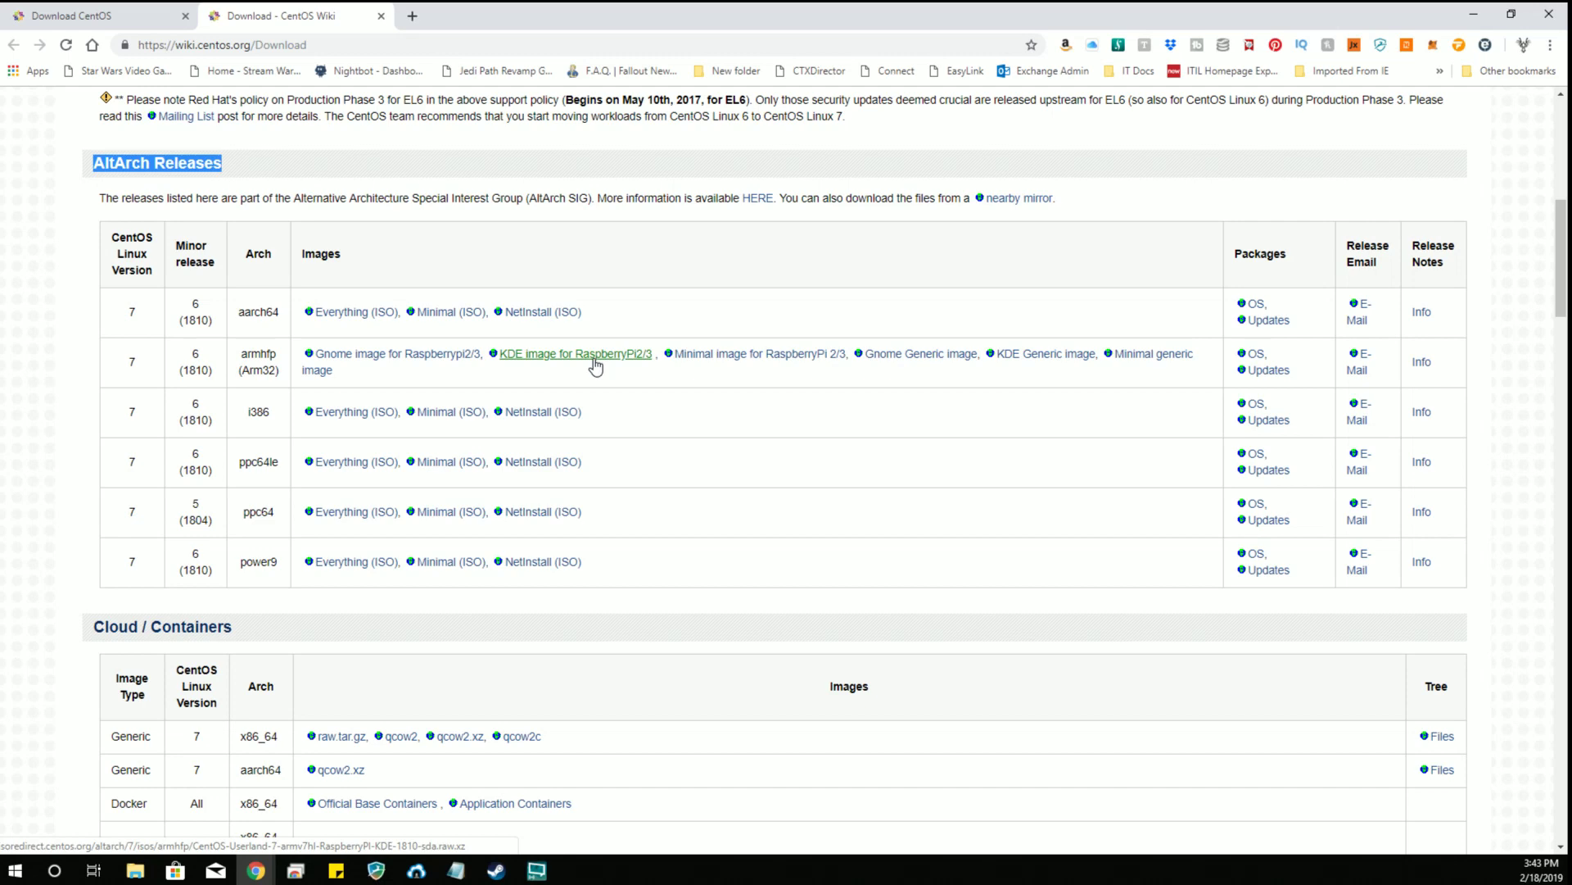
pyautogui.scroll(-3, 551, 386)
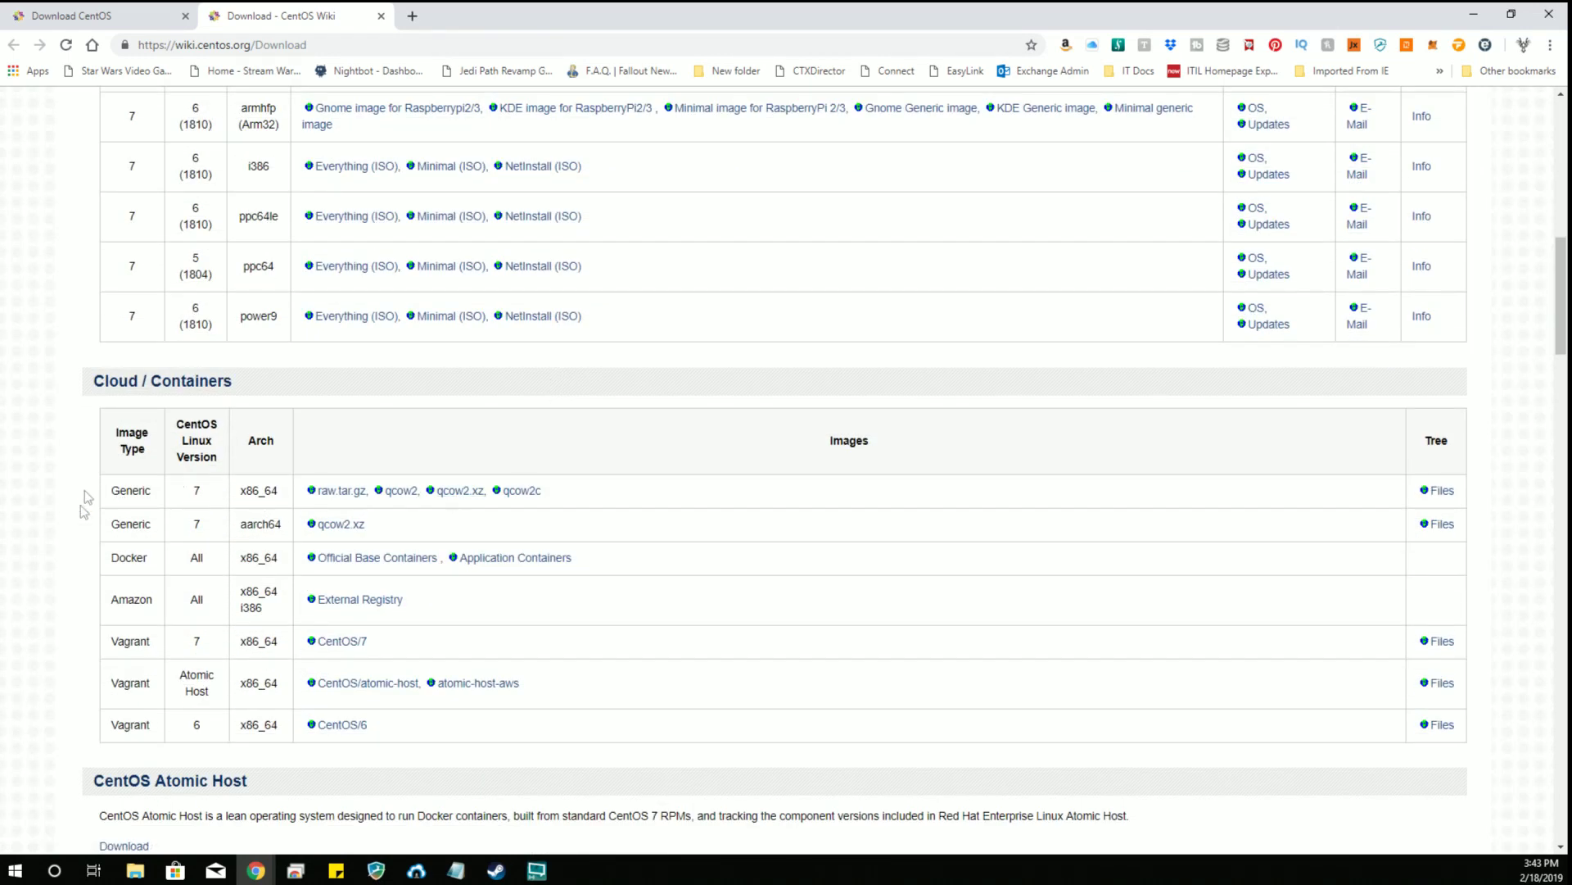
pyautogui.scroll(-1, 176, 624)
pyautogui.scroll(-3, 176, 624)
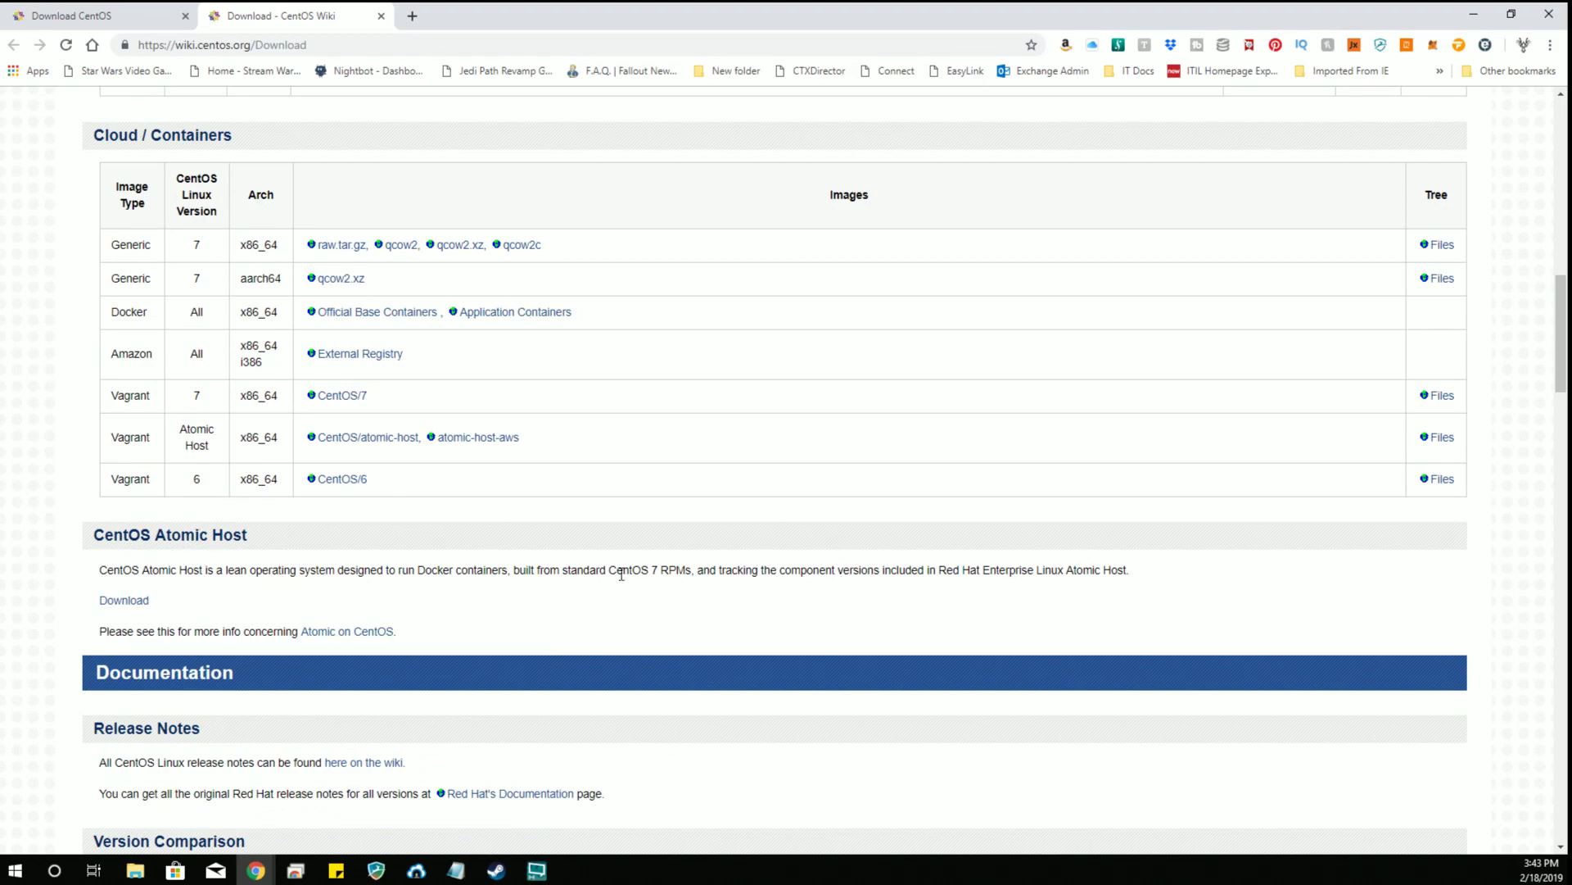
pyautogui.scroll(-3, 621, 574)
pyautogui.scroll(-6, 622, 573)
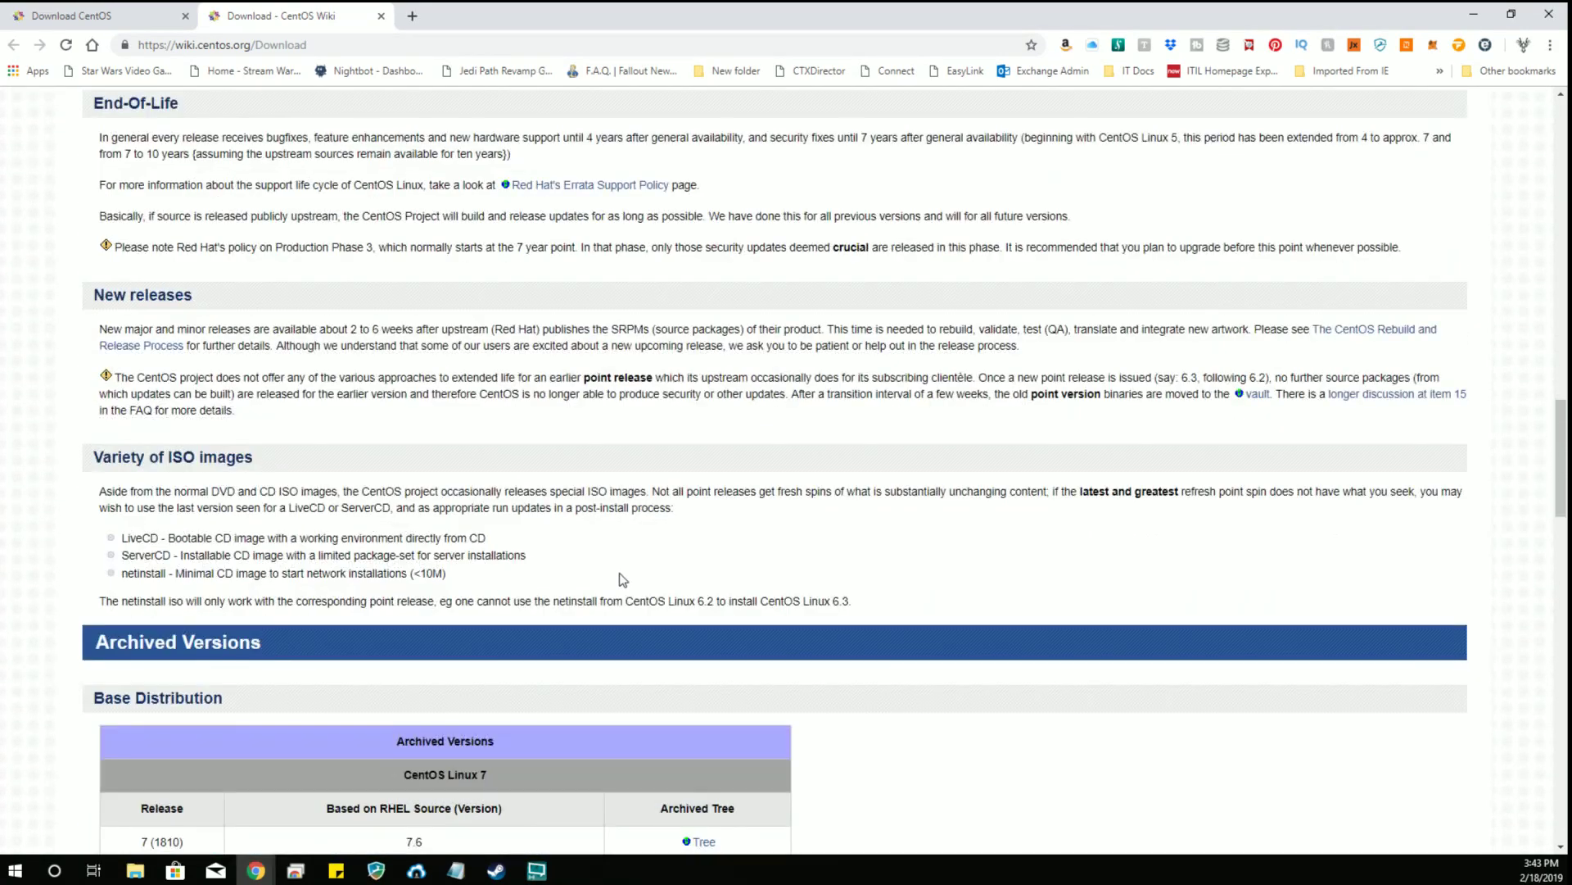
pyautogui.scroll(-4, 619, 573)
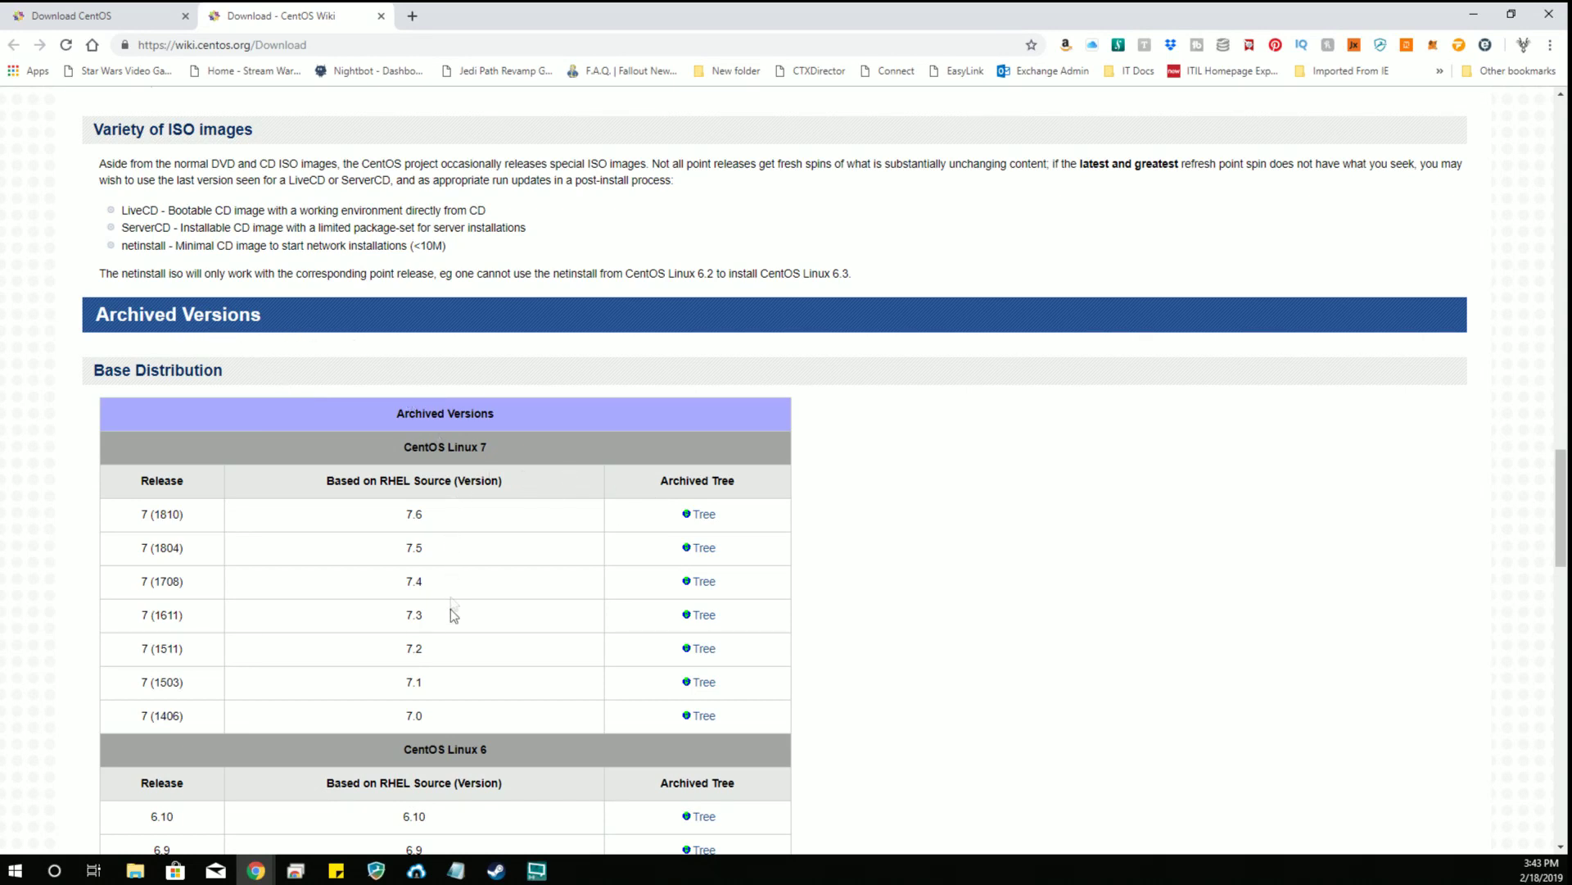
pyautogui.scroll(-1, 464, 647)
pyautogui.scroll(-3, 465, 647)
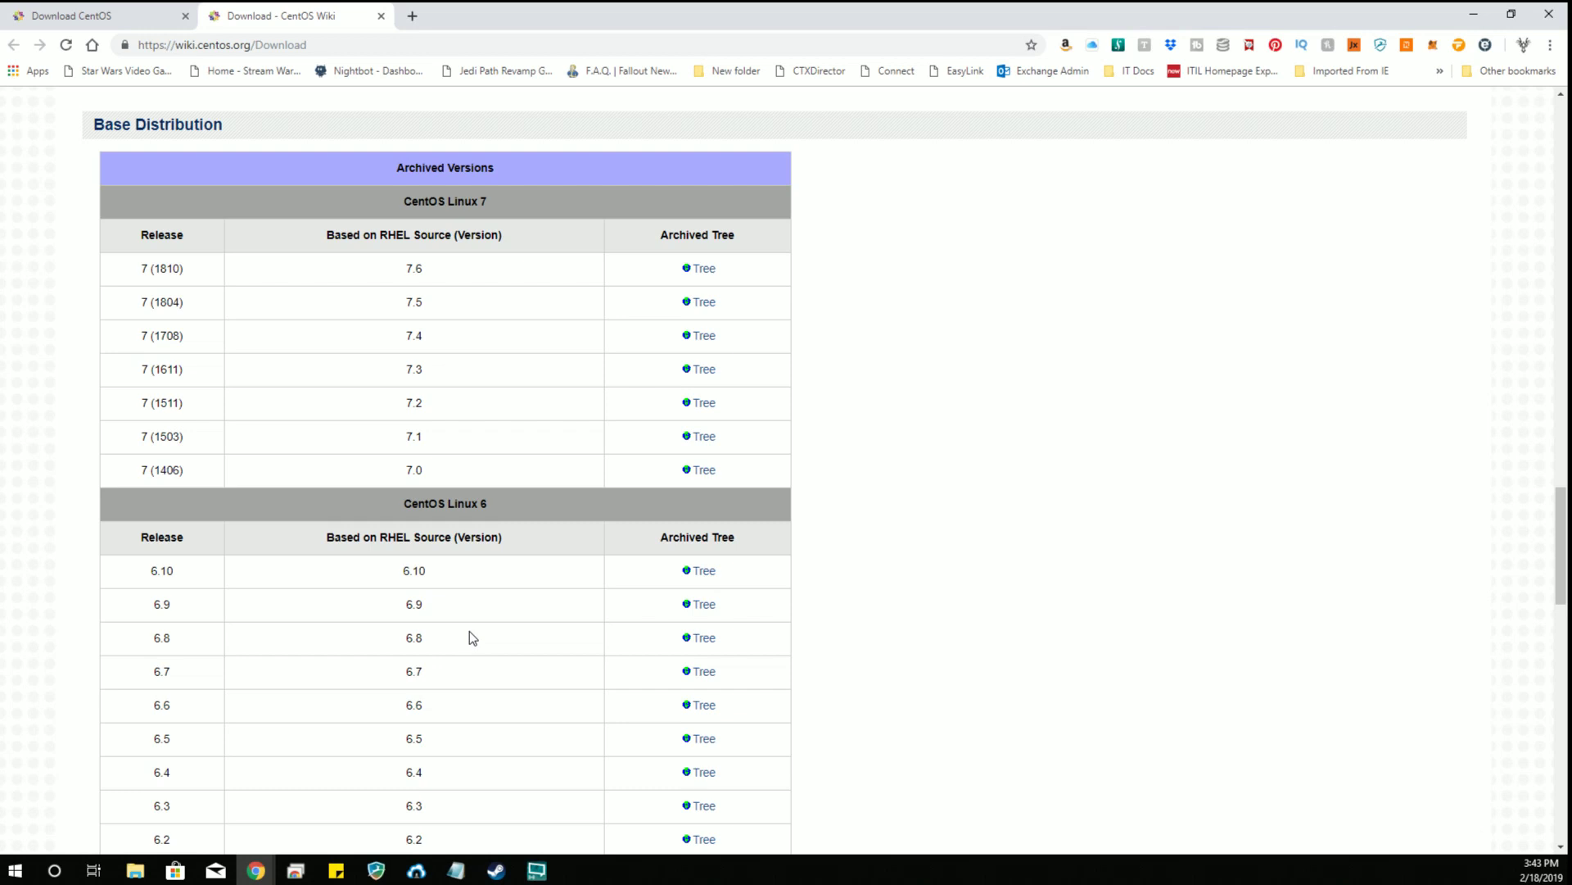
pyautogui.scroll(-6, 500, 585)
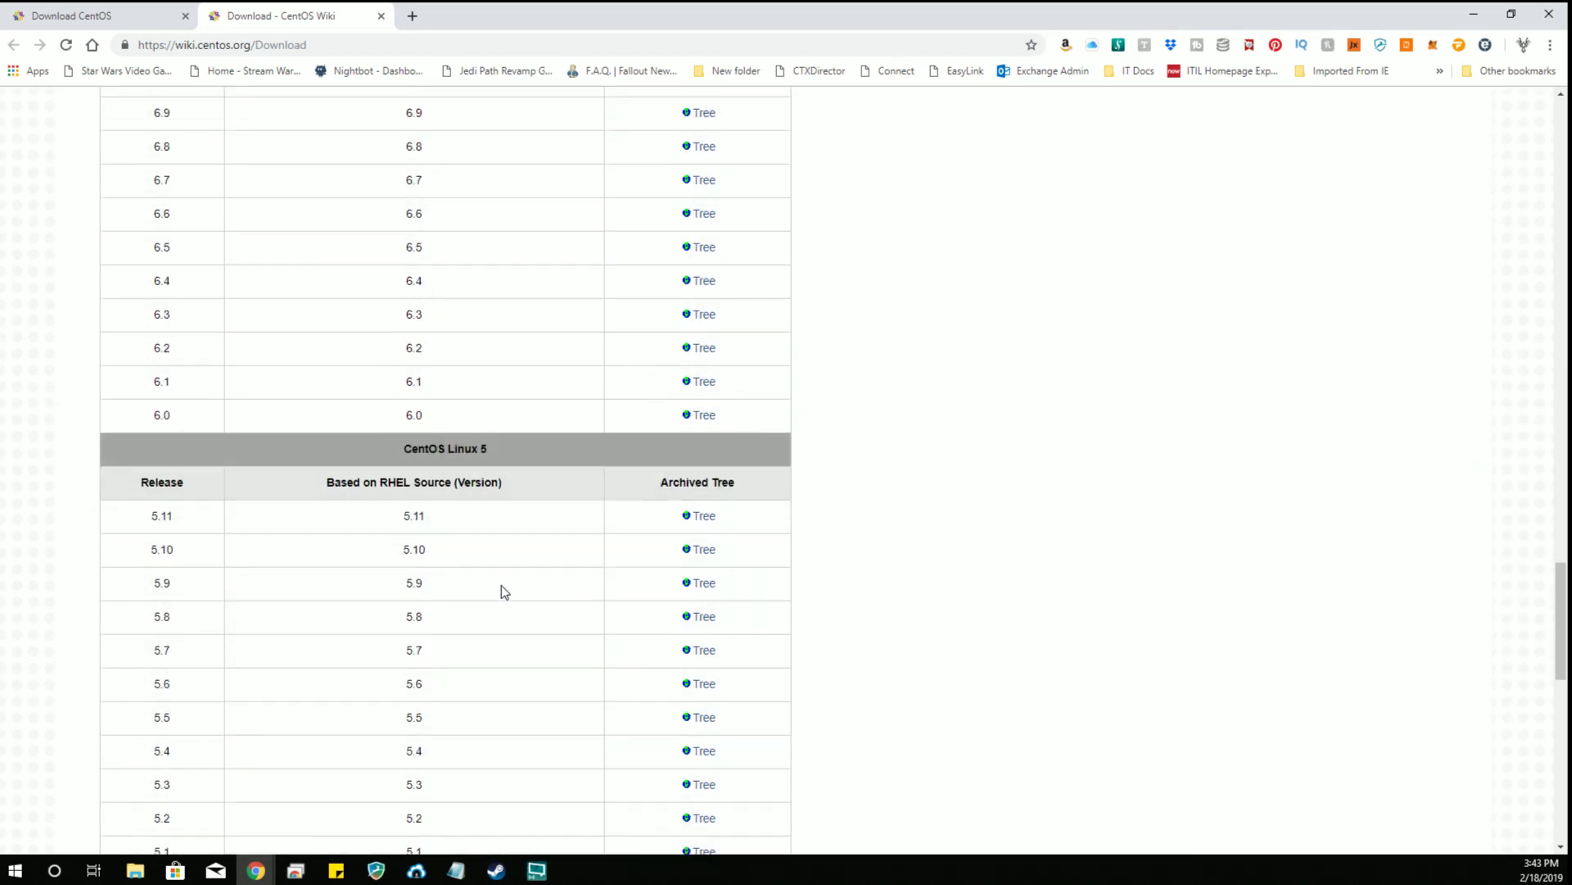
pyautogui.scroll(-12, 501, 585)
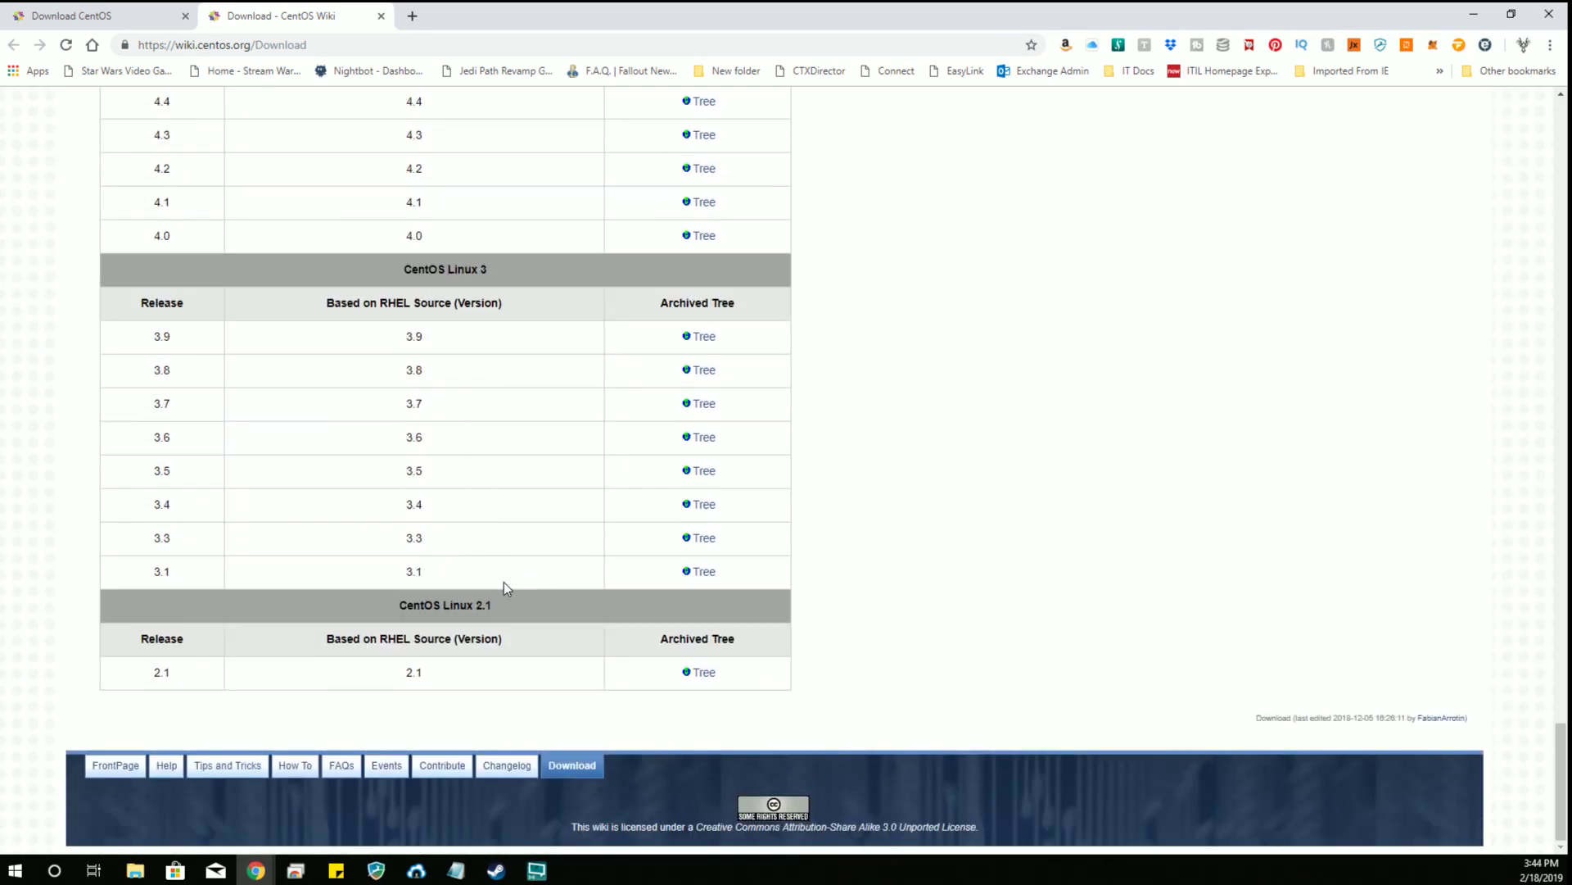
pyautogui.moveTo(509, 603); pyautogui.dragTo(367, 593)
pyautogui.scroll(20, 598, 606)
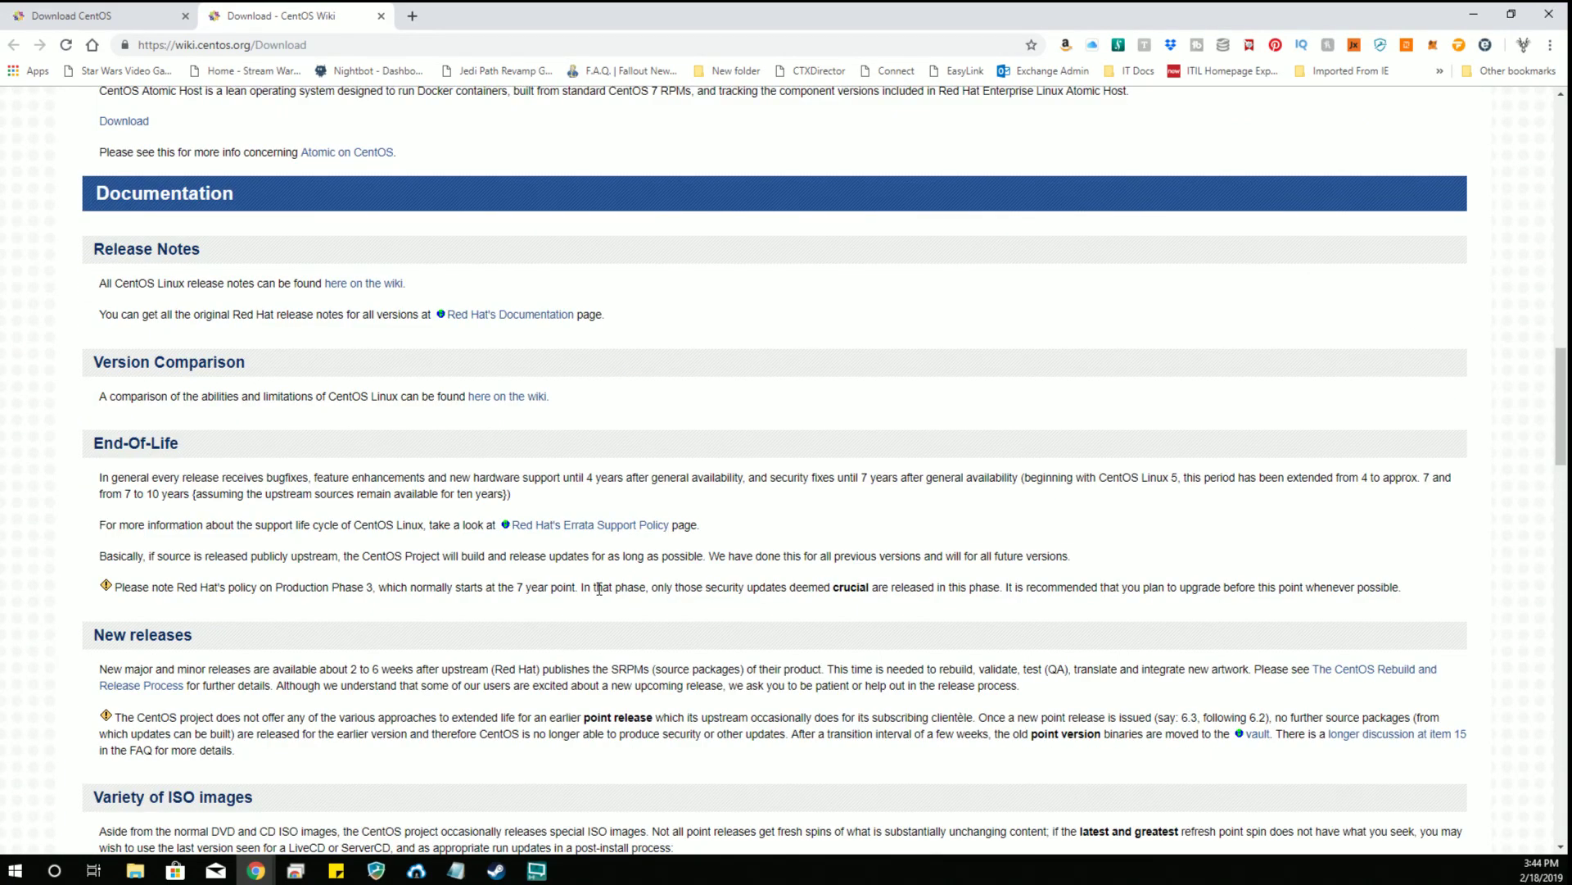
pyautogui.scroll(20, 598, 589)
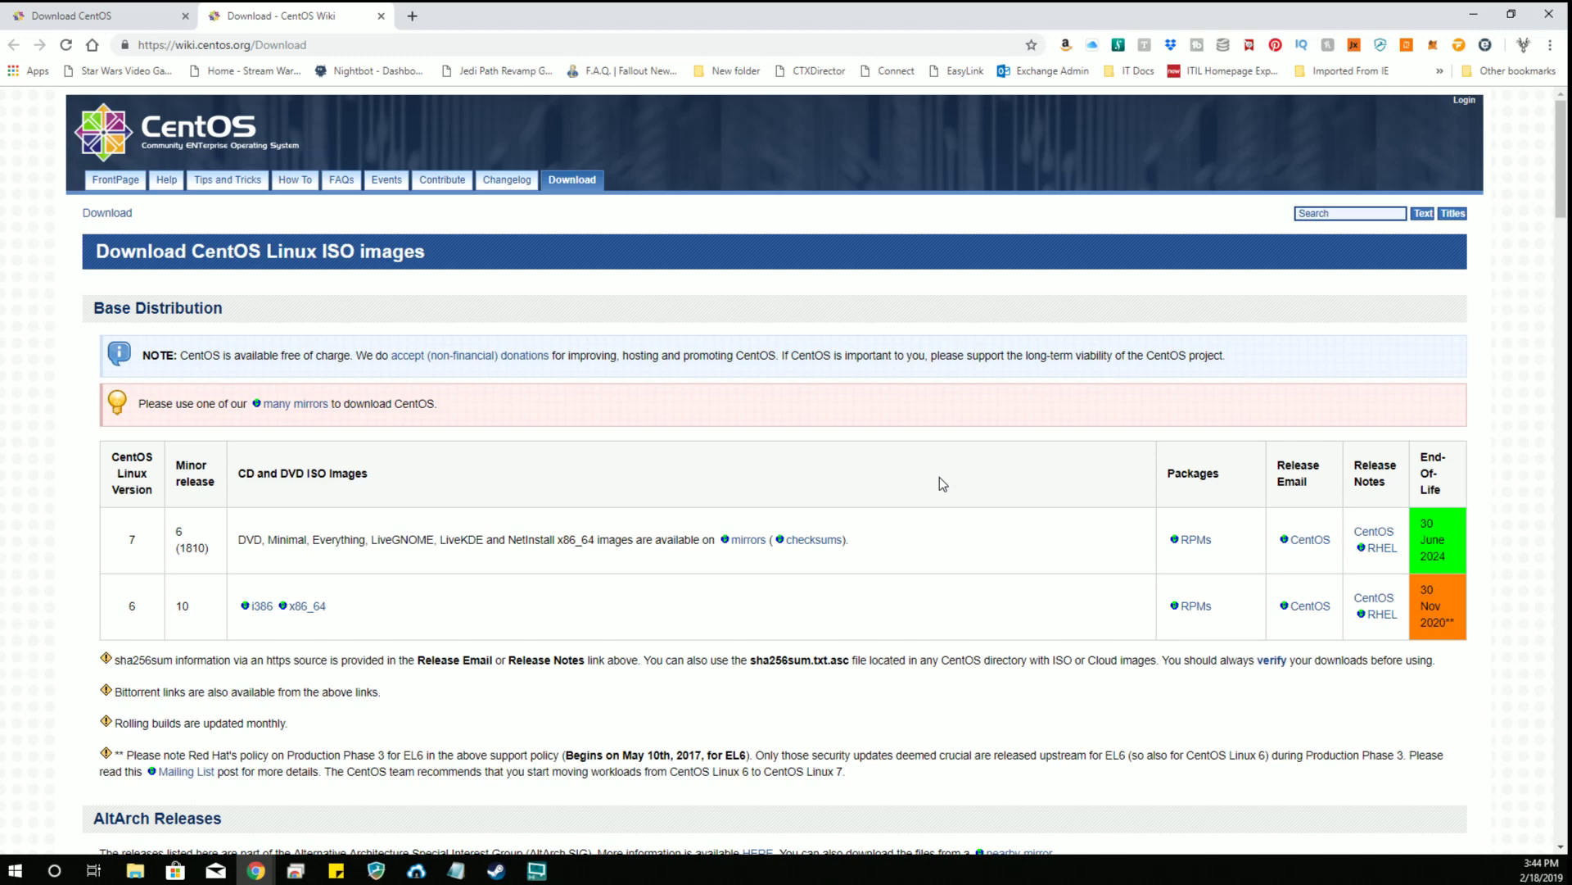
pyautogui.click(1474, 16)
# Select the CentOS Userland 7 armv7hl RaspberryPI KDE 1810 image file on the desktop
pyautogui.click(958, 385)
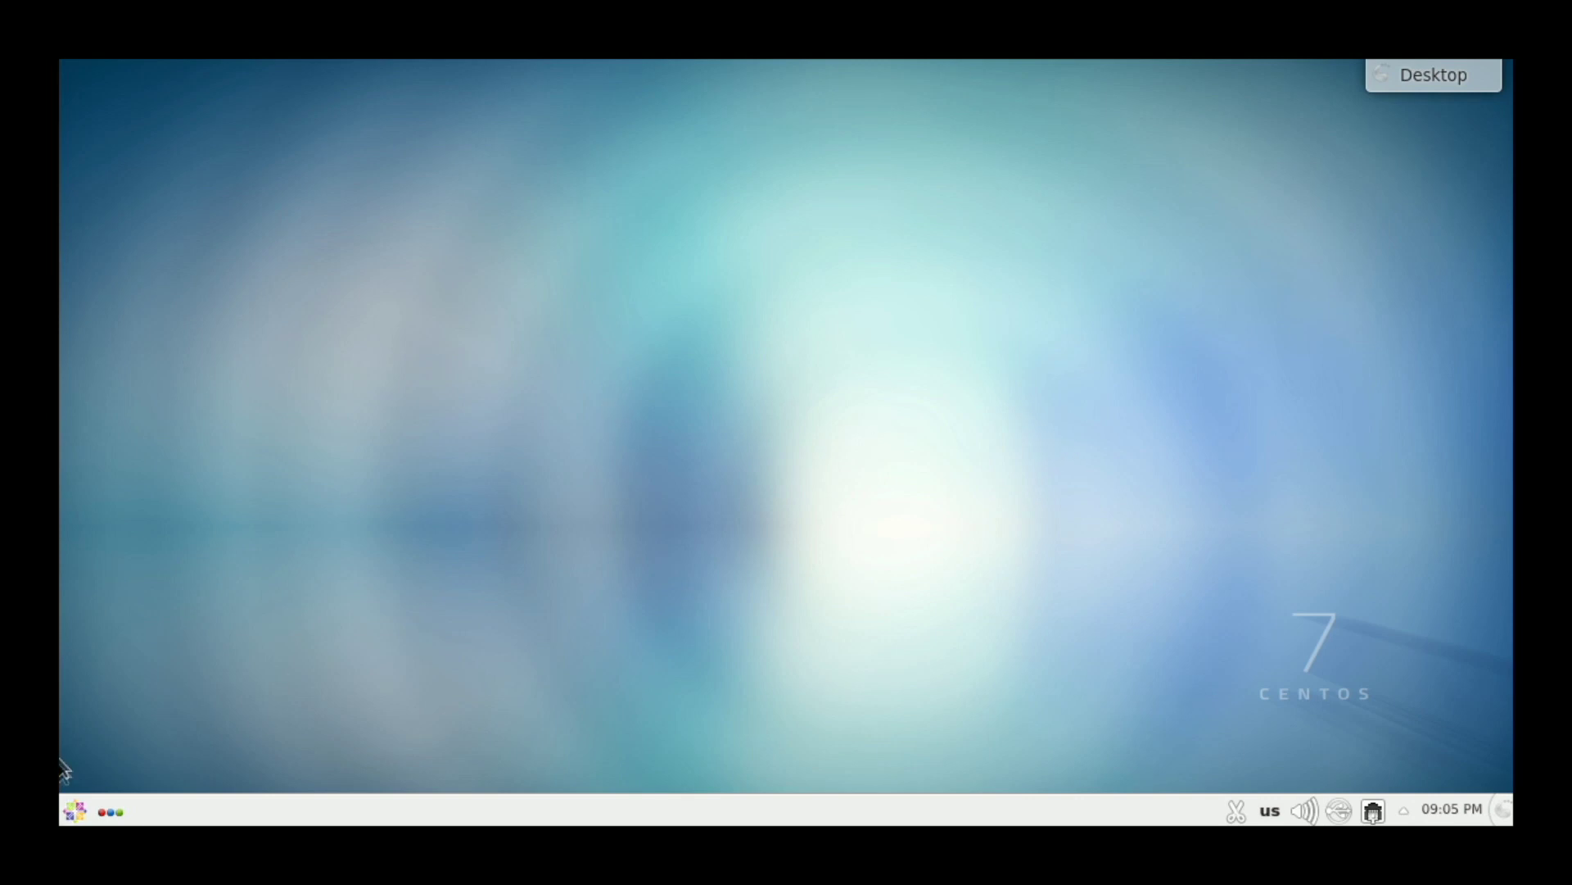
pyautogui.click(75, 813)
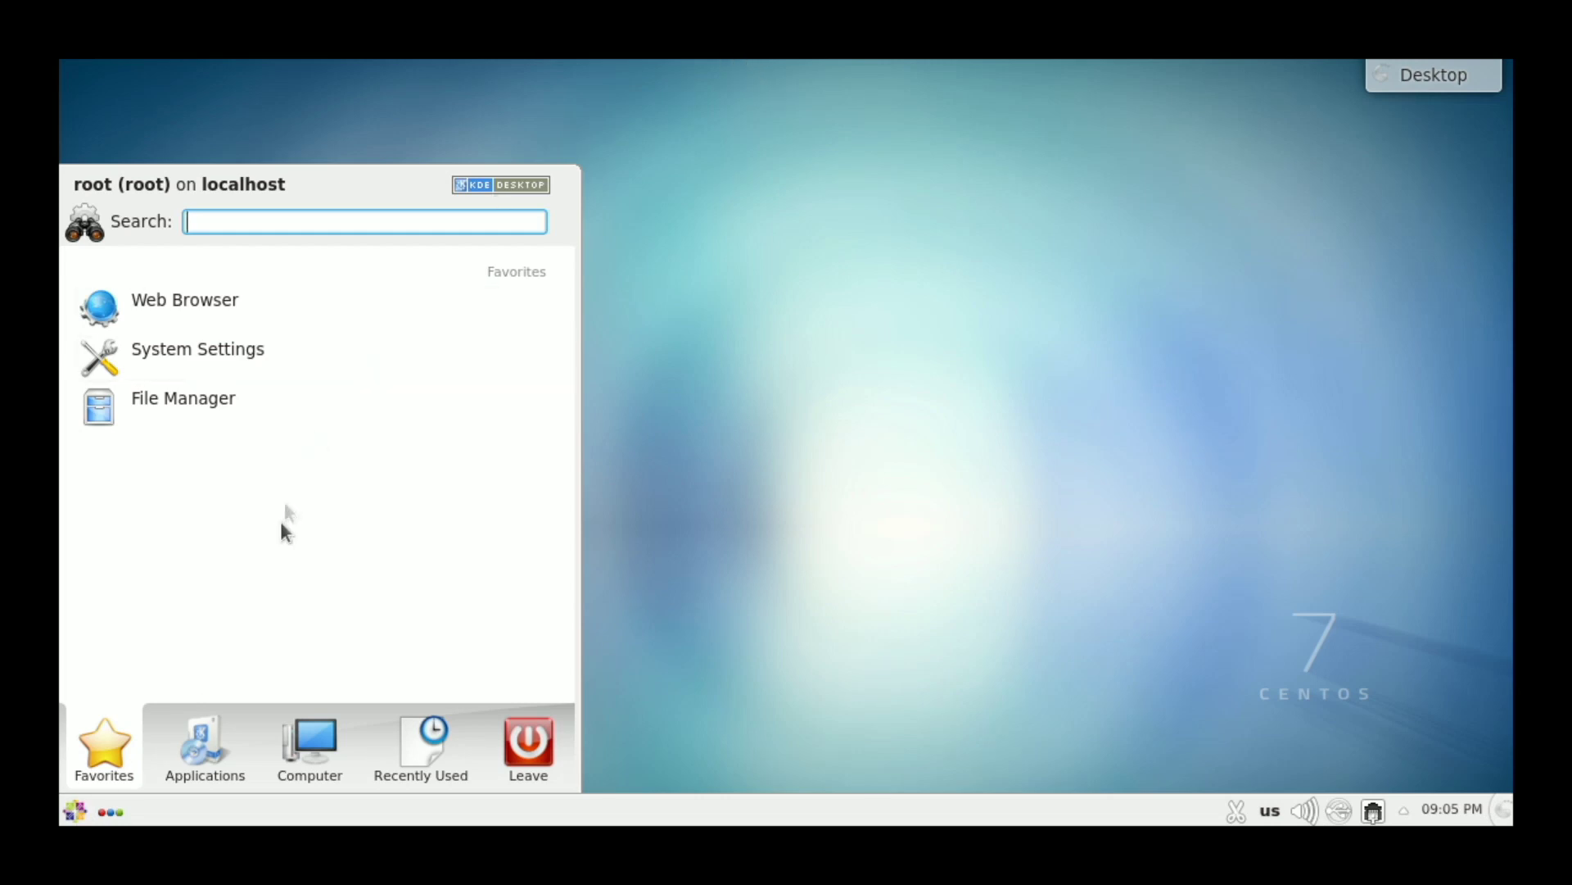
pyautogui.click(235, 730)
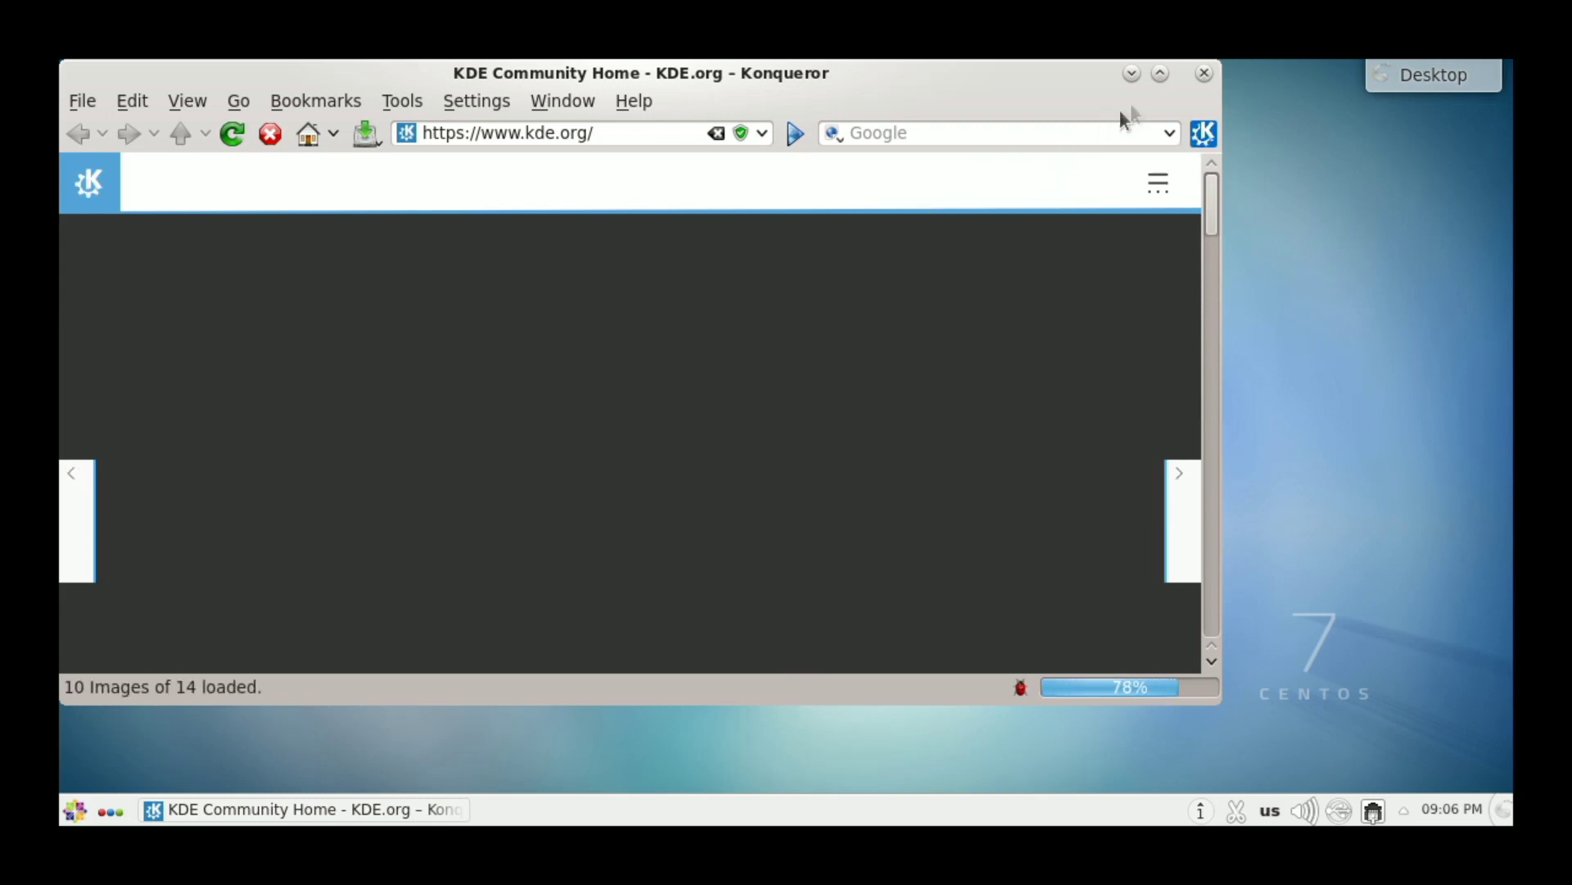
pyautogui.click(1204, 73)
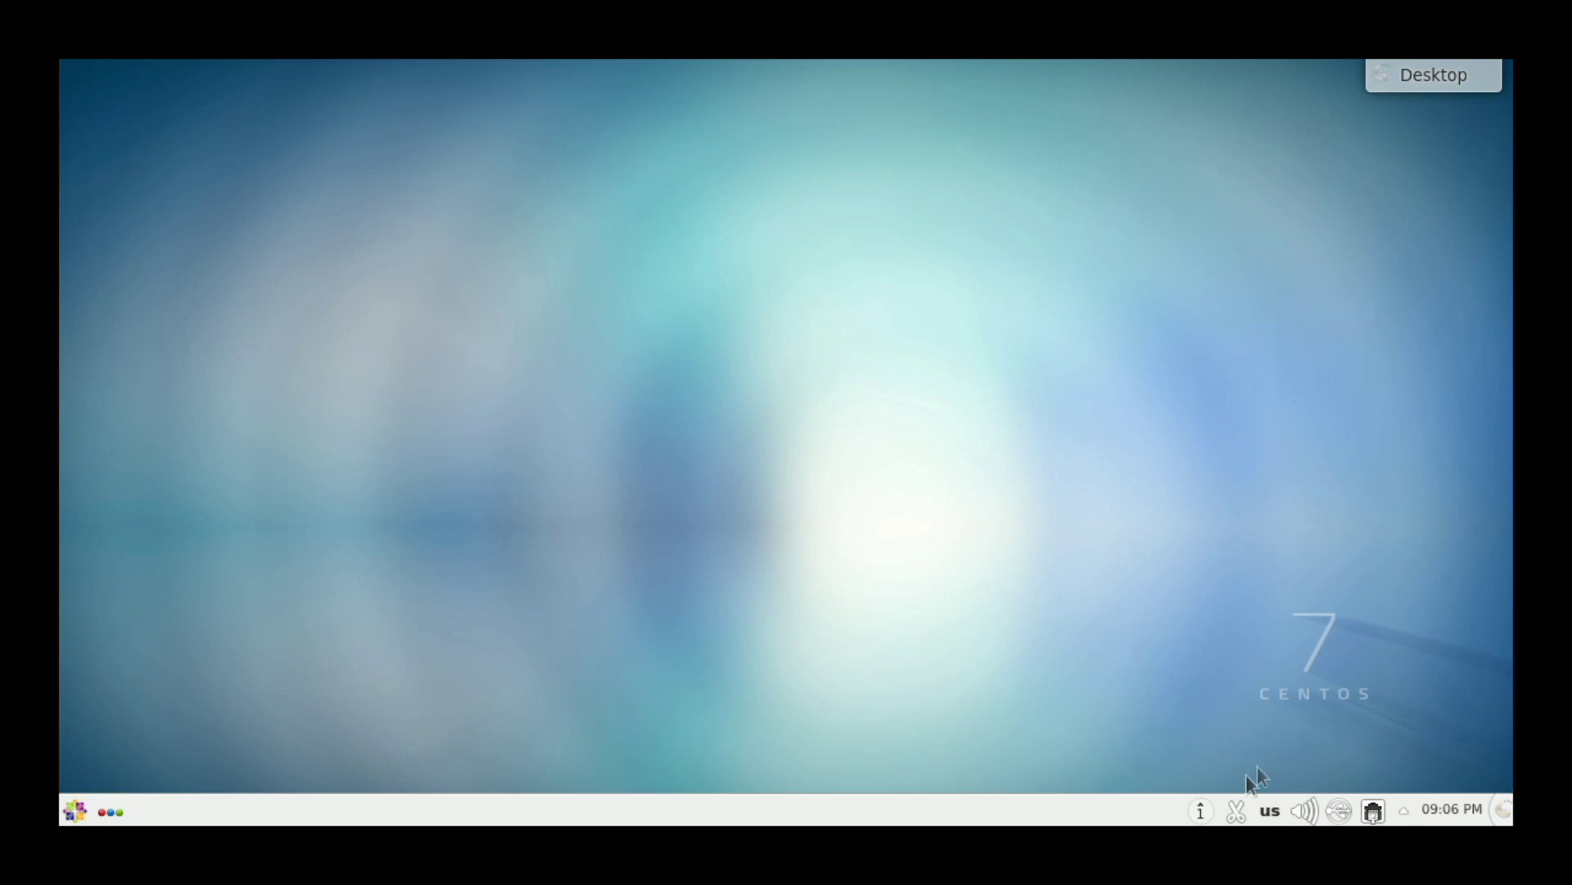
# Dismiss the KDE.org loading notification and reopen the launcher on its application categories
pyautogui.click(1203, 807)
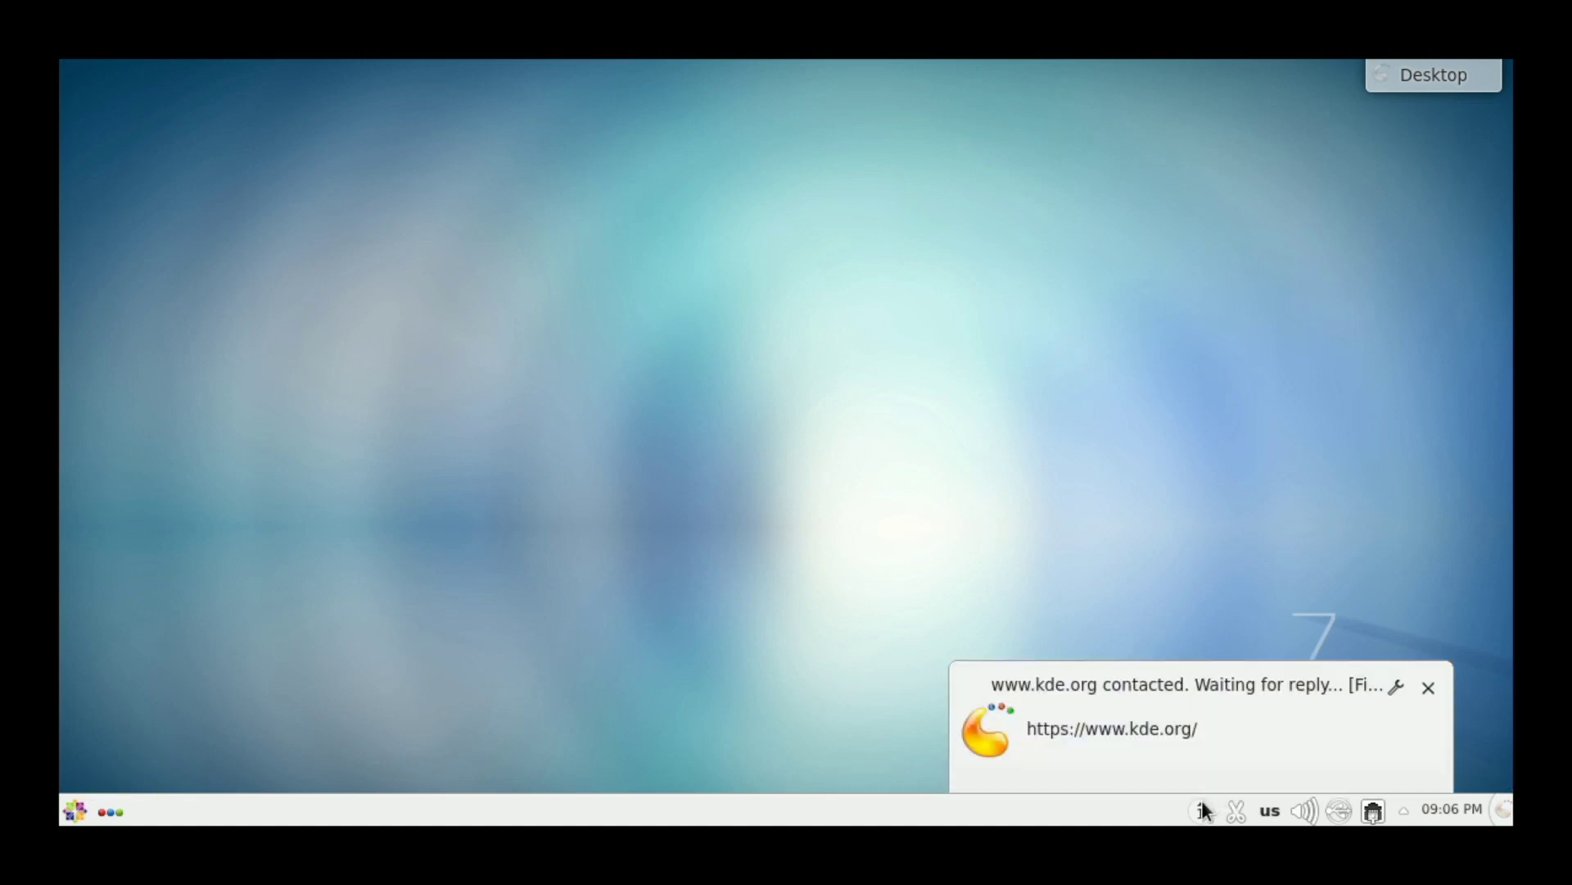
pyautogui.click(60, 64)
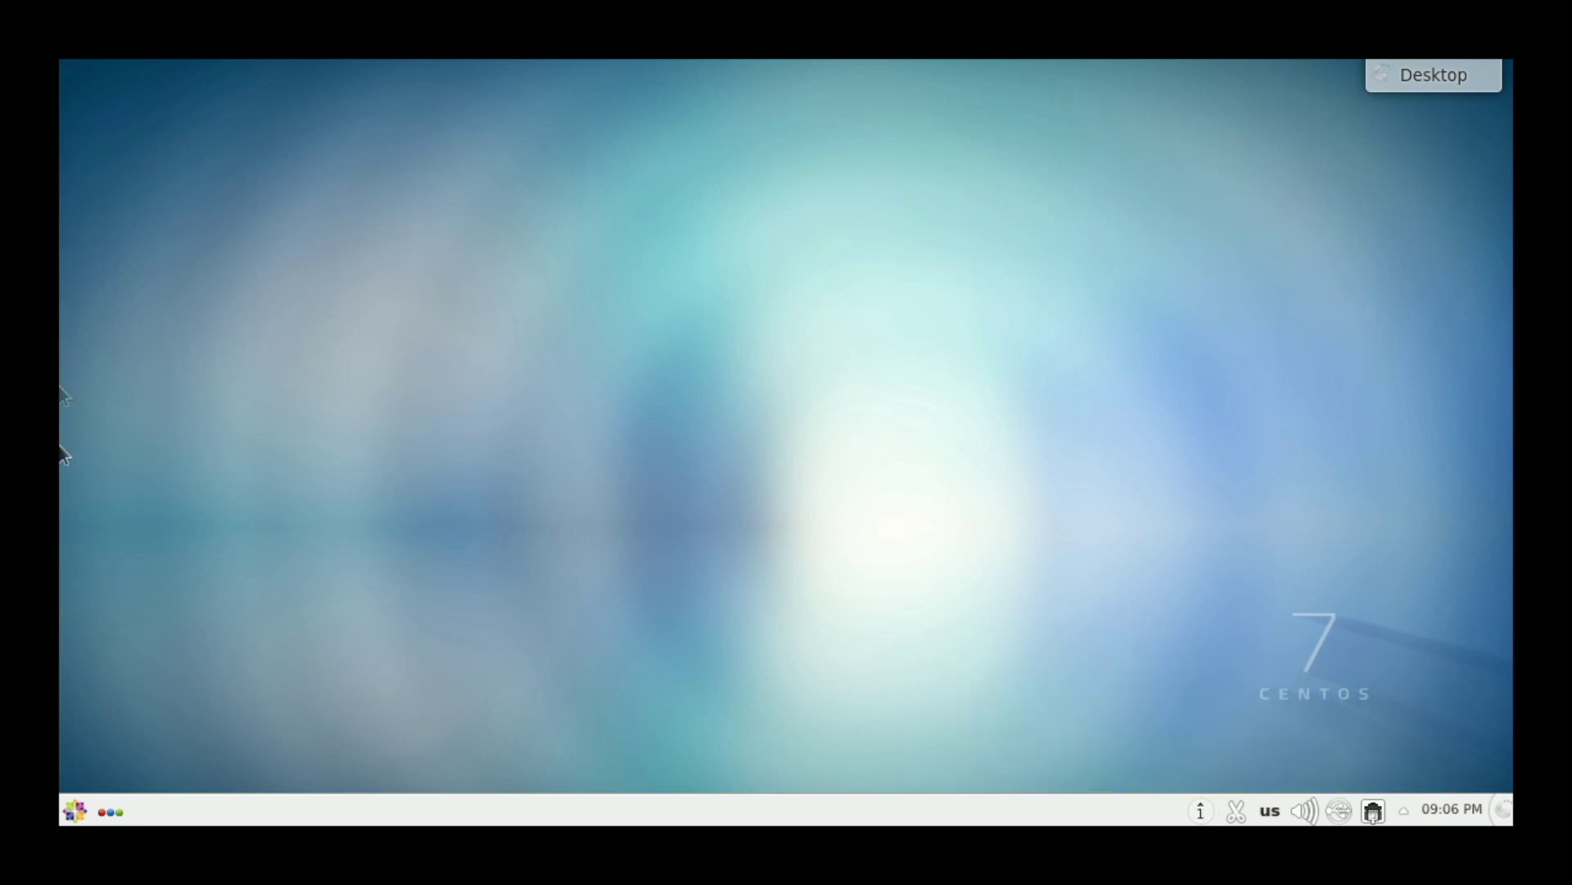
pyautogui.click(74, 811)
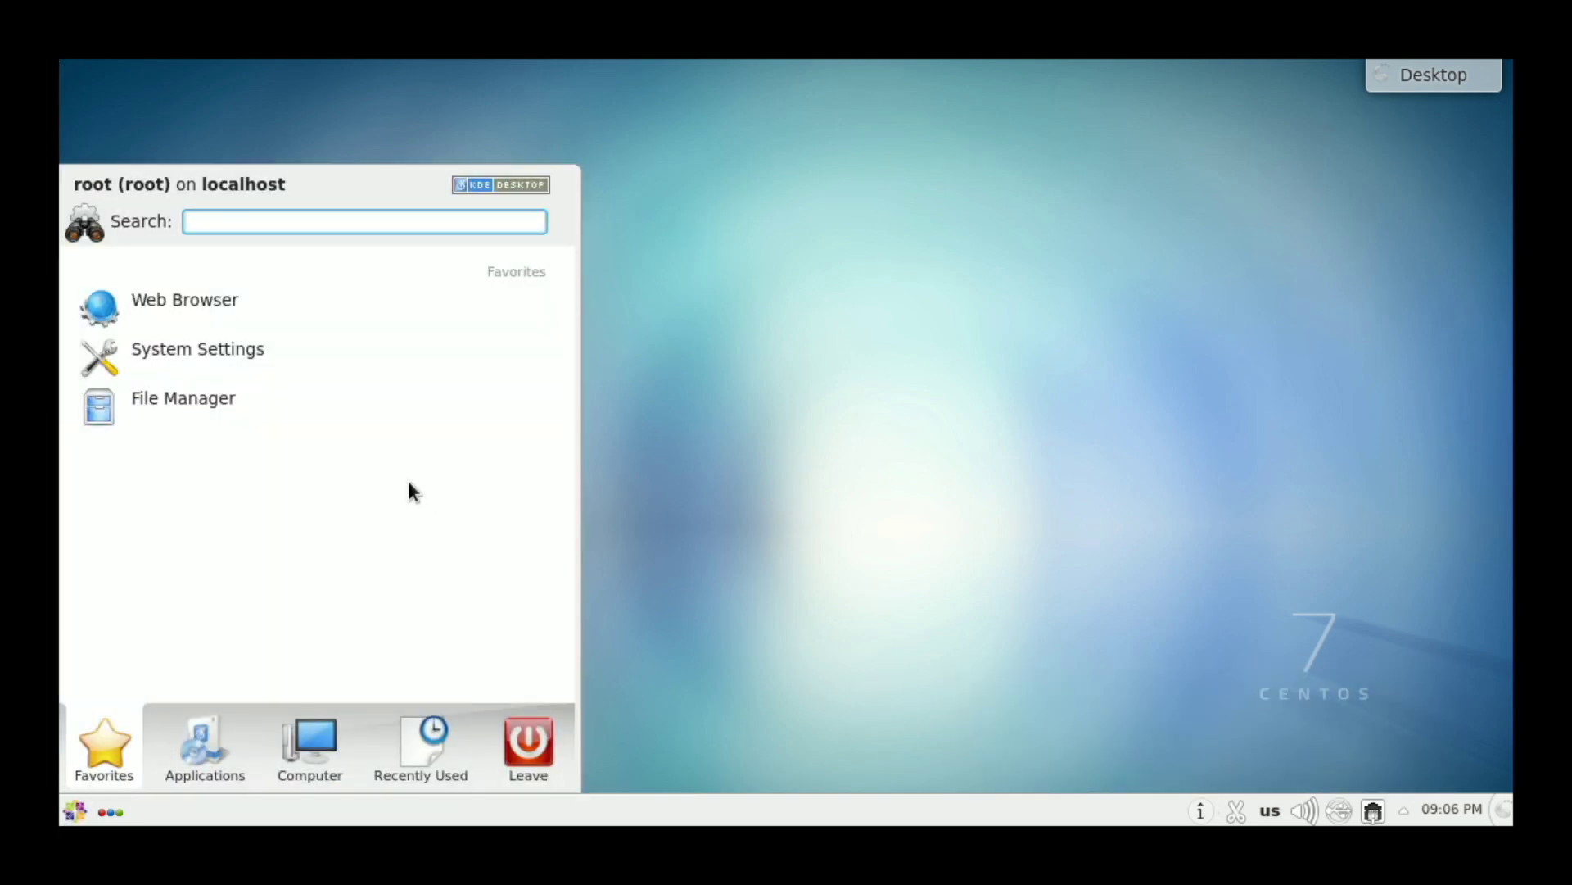
pyautogui.click(202, 766)
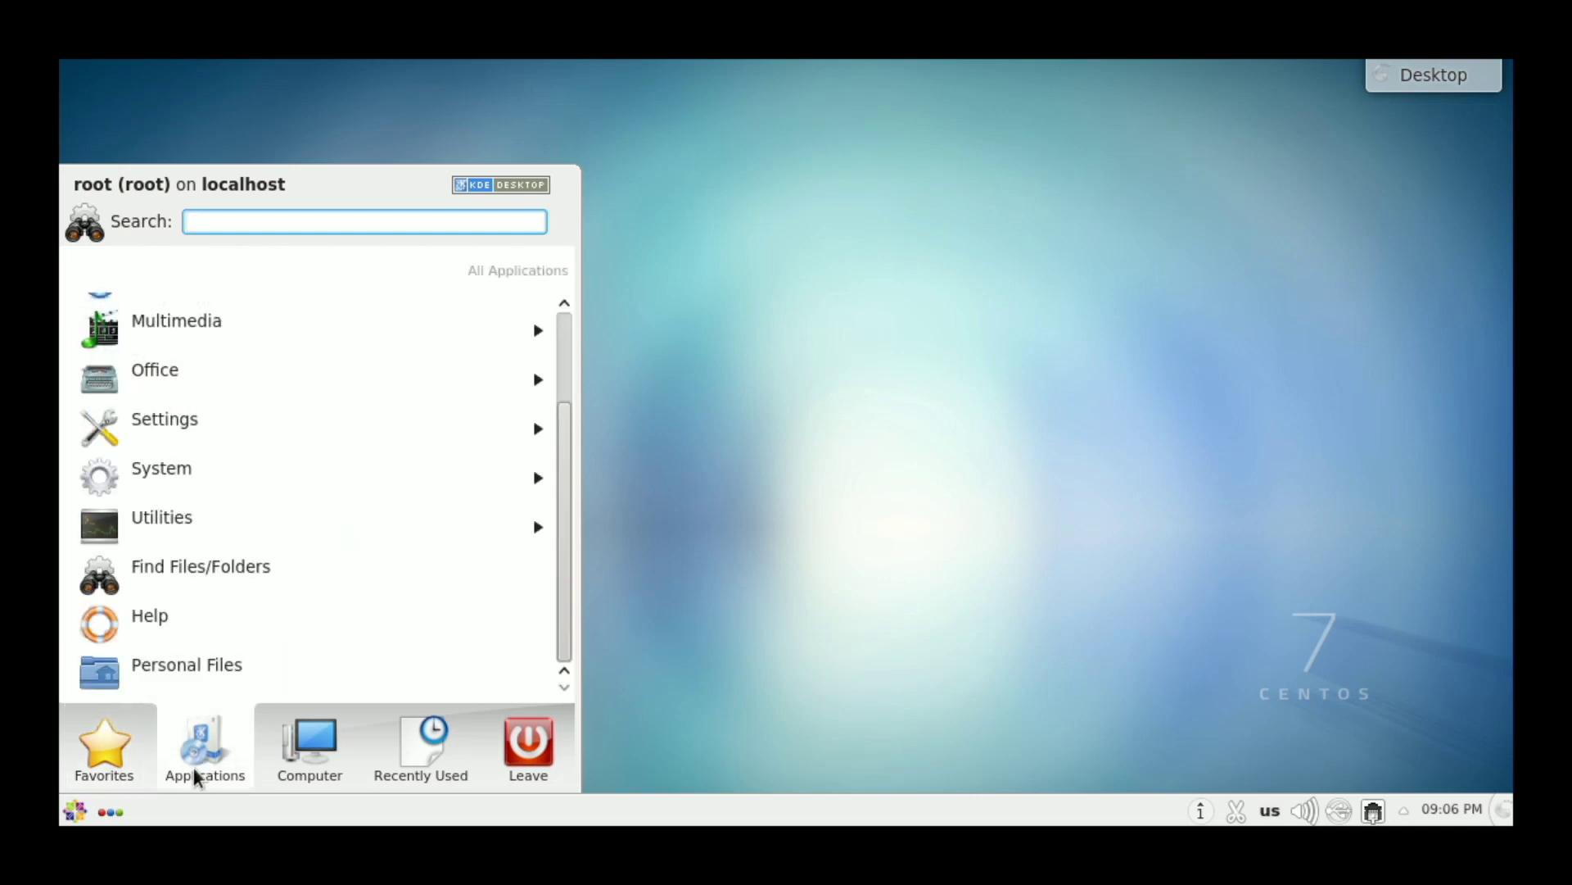
pyautogui.scroll(3, 282, 508)
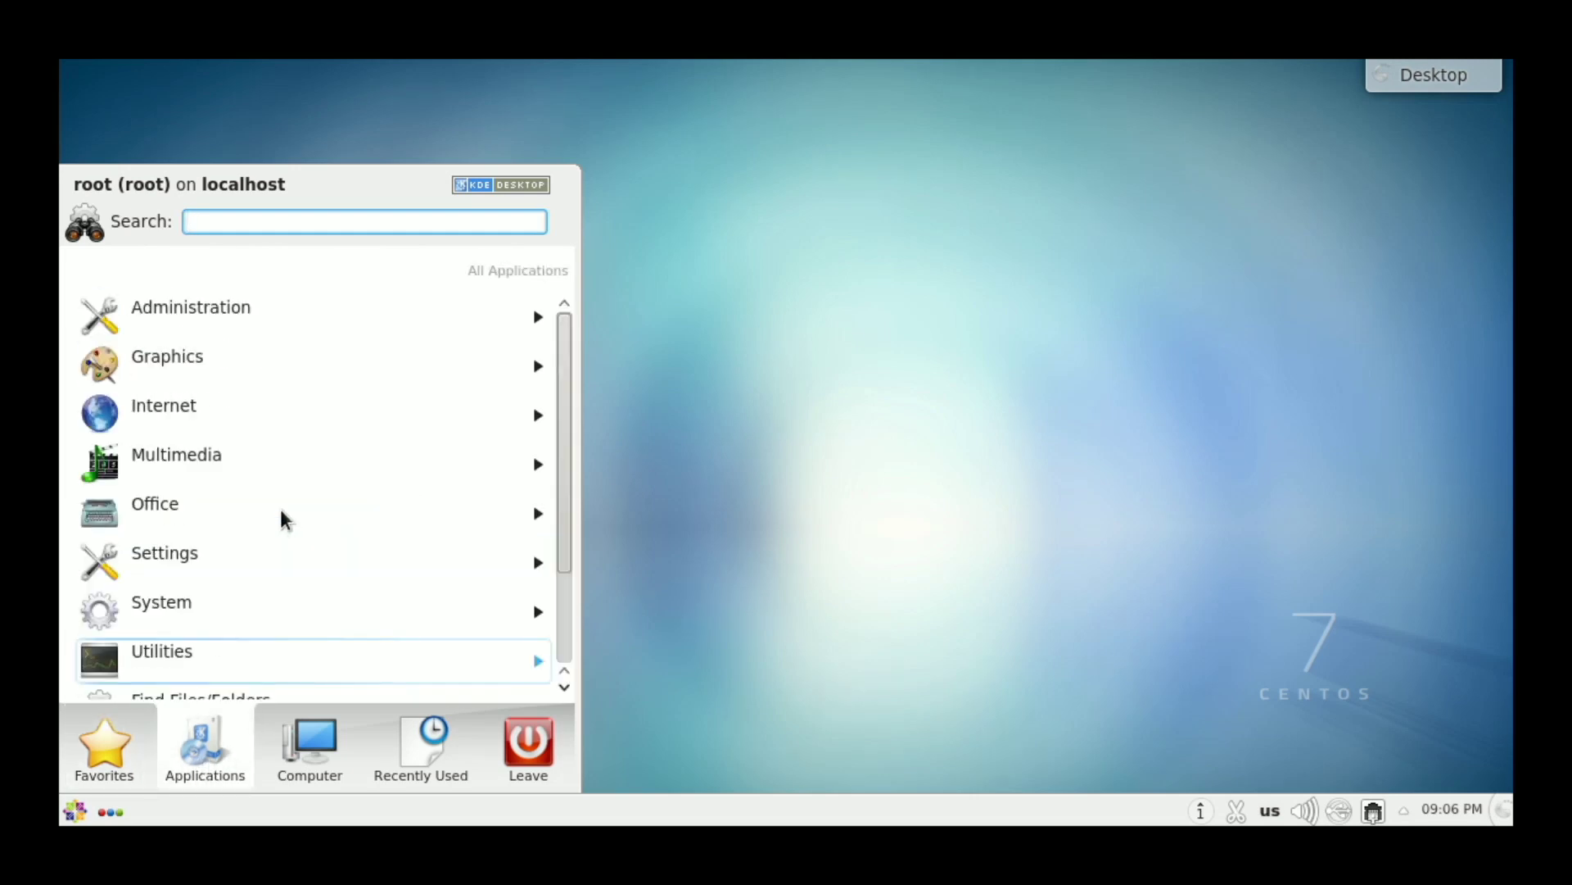
pyautogui.scroll(-3, 281, 508)
pyautogui.scroll(3, 280, 509)
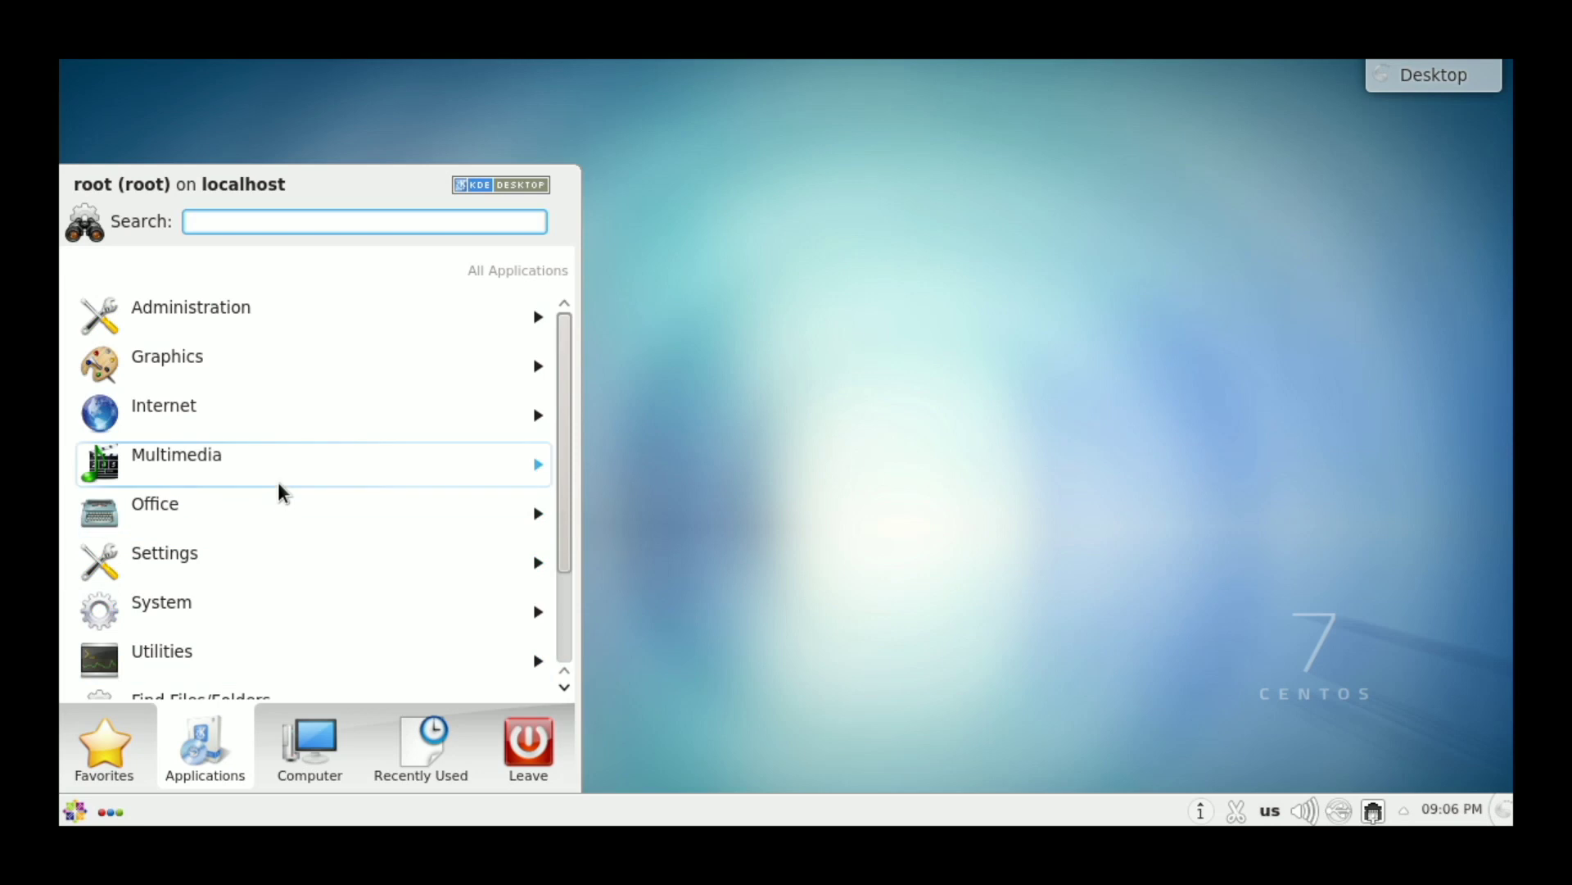
pyautogui.scroll(-1, 280, 491)
# Look through the Computer and Recently Used tabs, then return to the Applications list
pyautogui.click(326, 716)
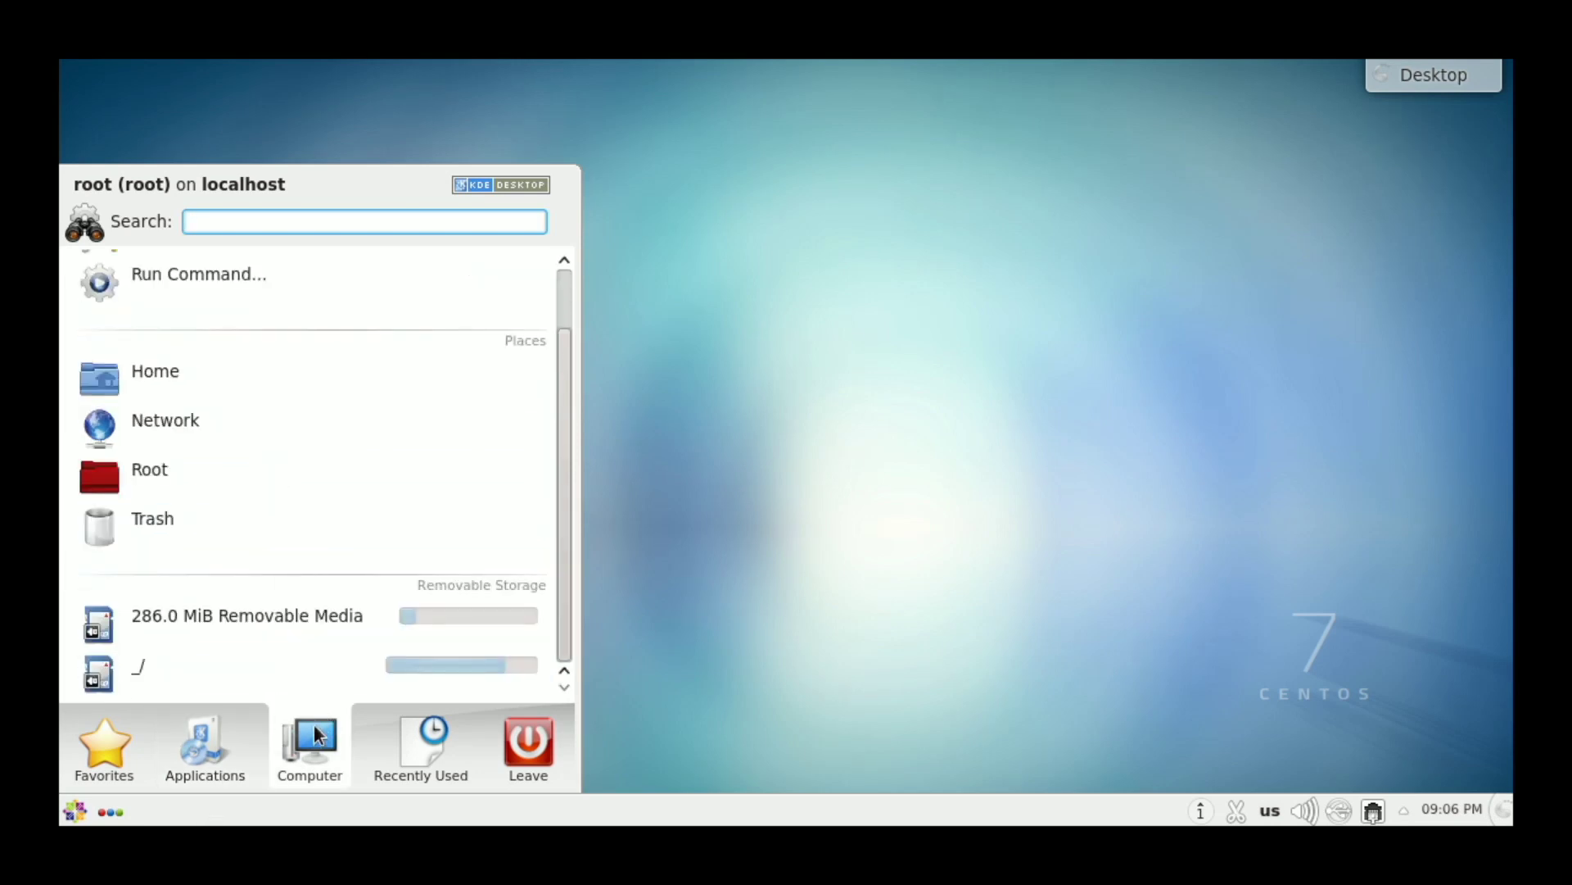
pyautogui.scroll(1, 357, 514)
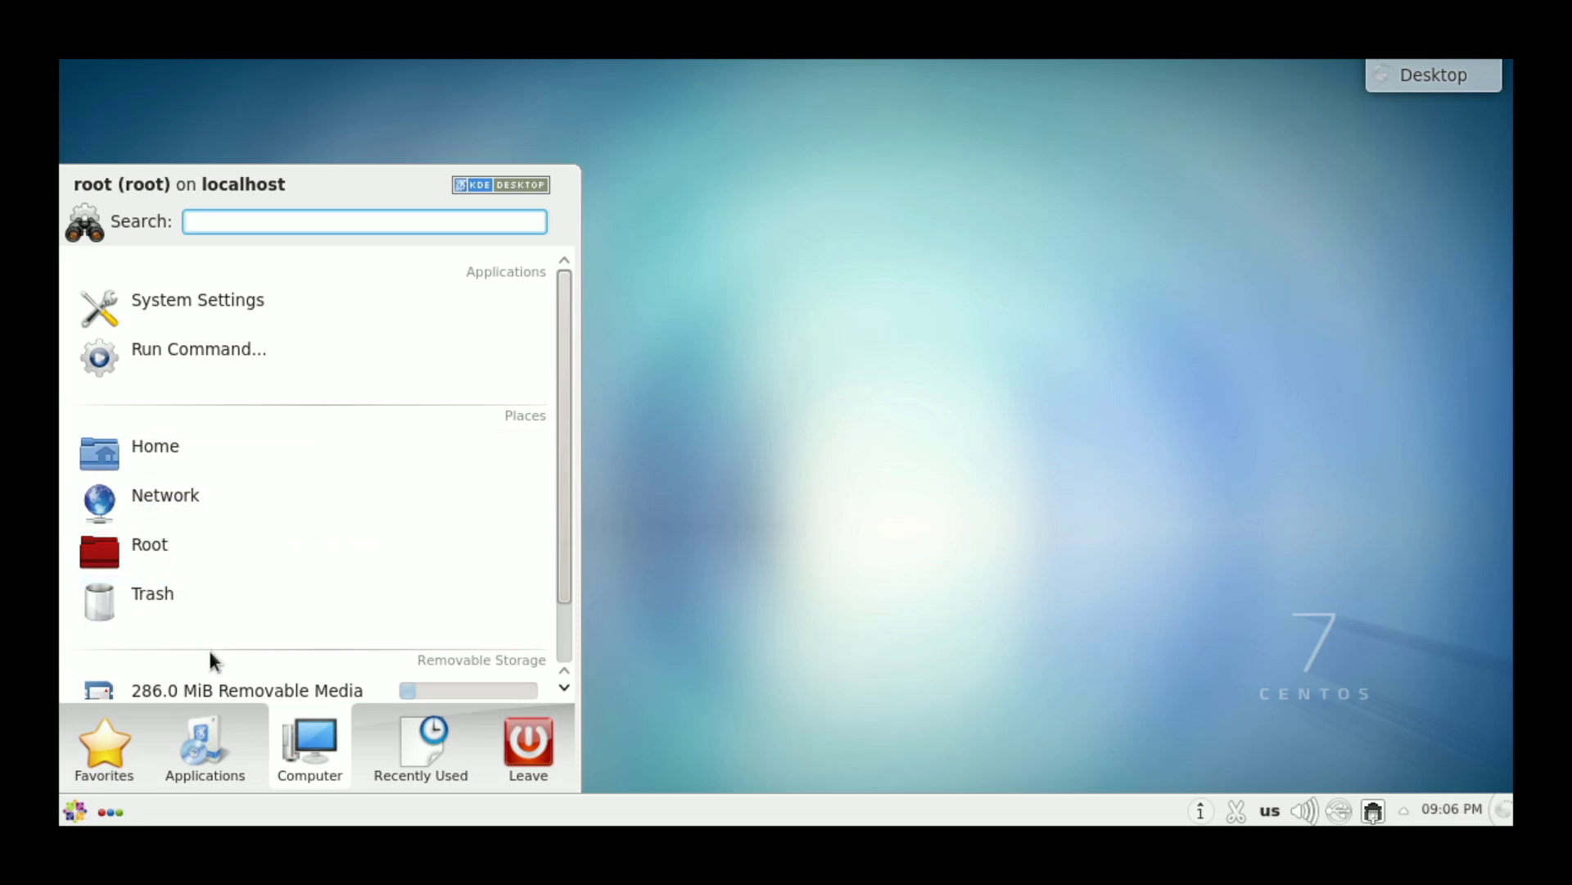
pyautogui.click(442, 737)
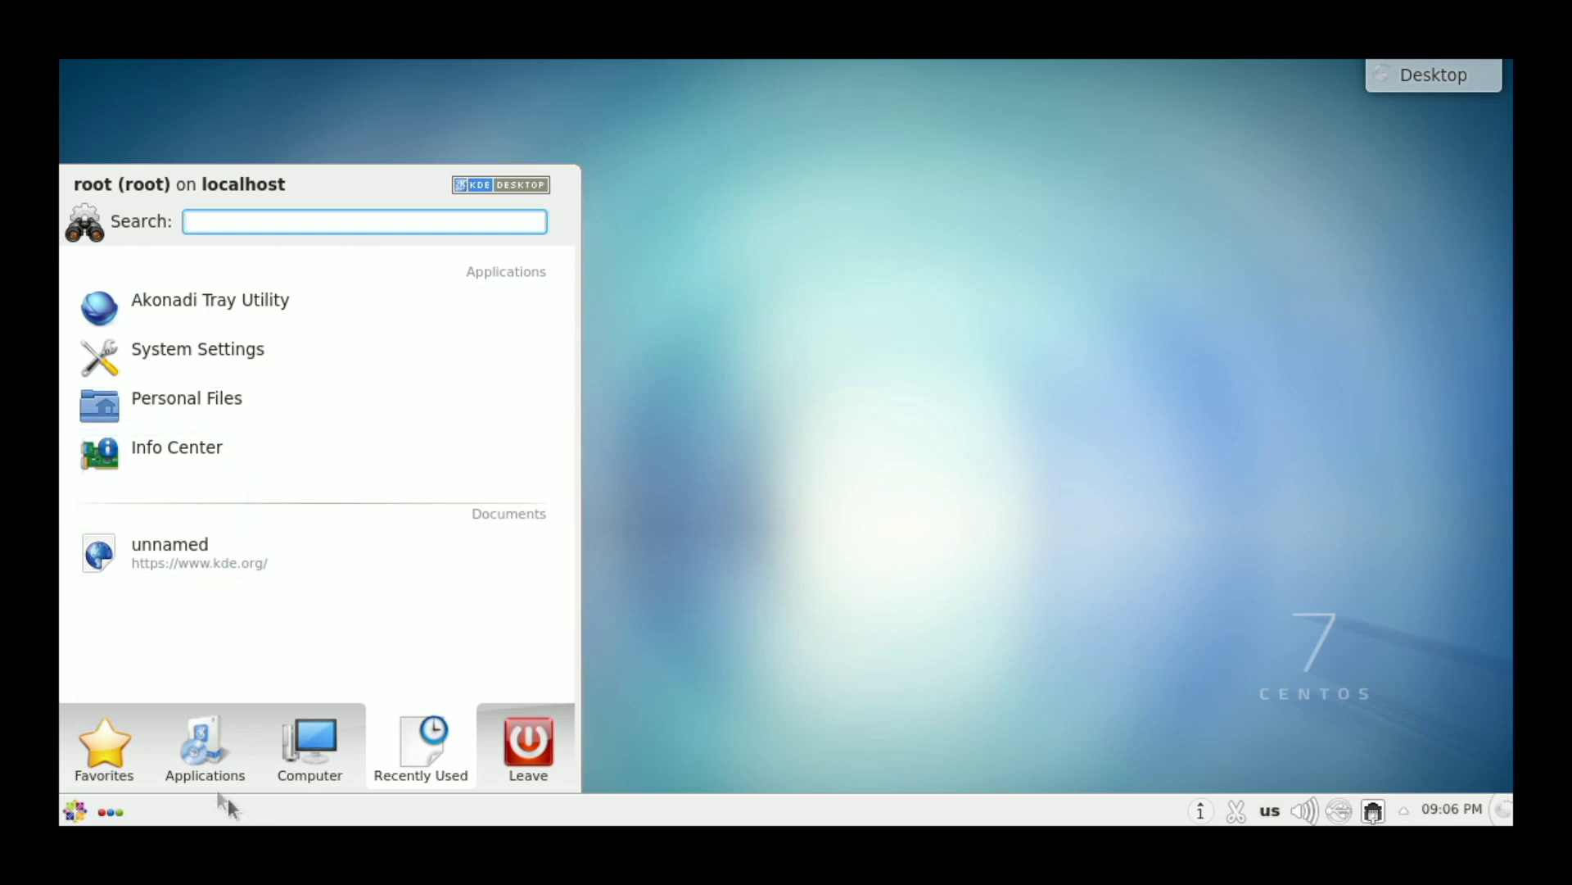
pyautogui.click(195, 745)
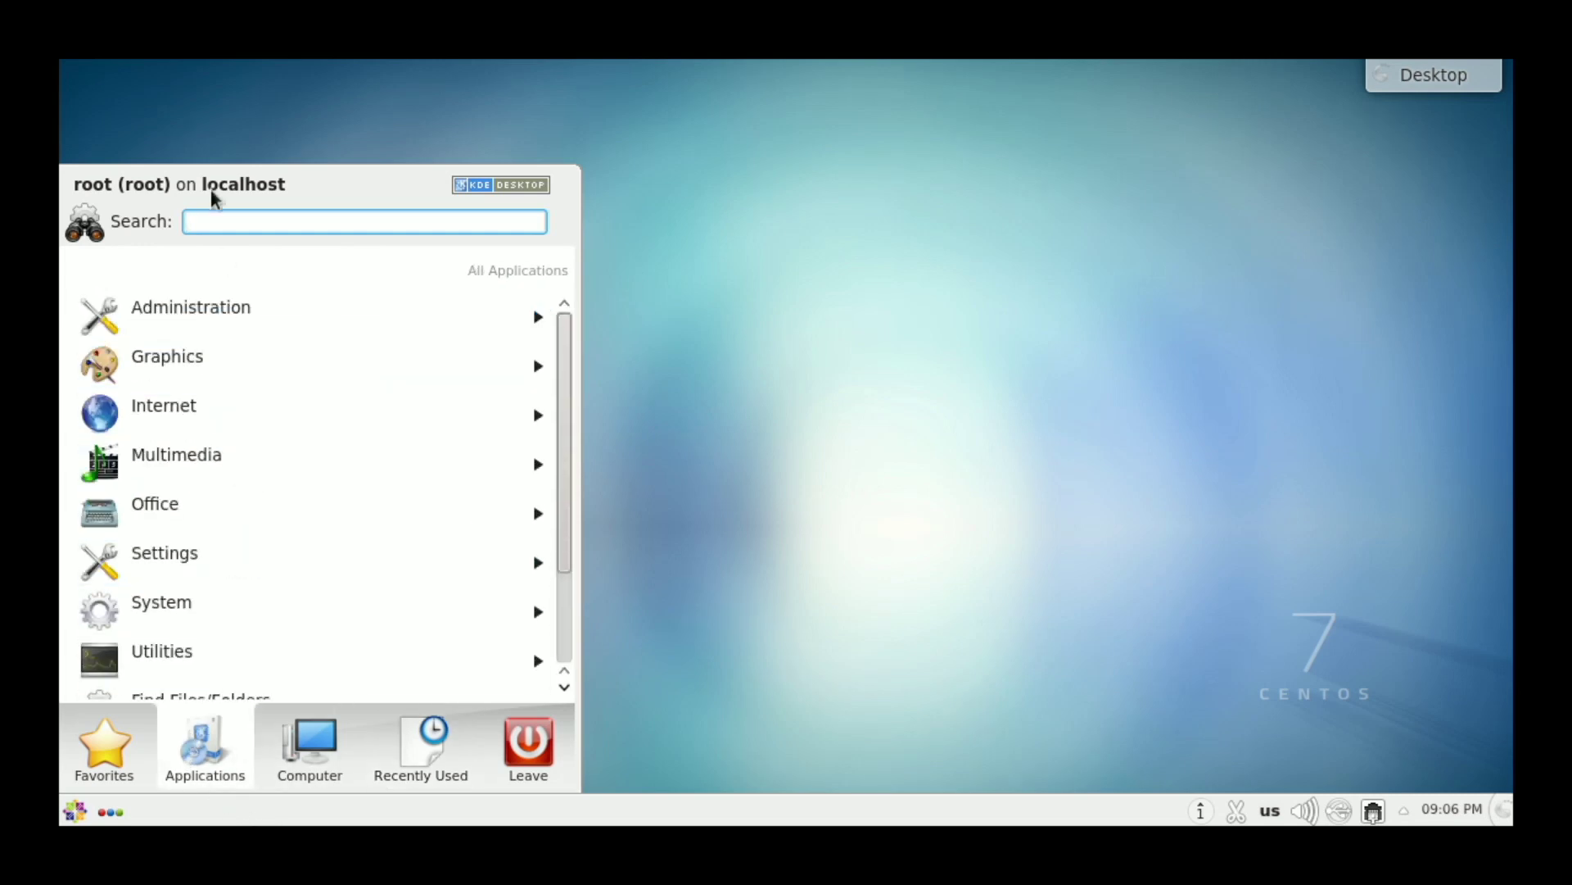
pyautogui.click(233, 313)
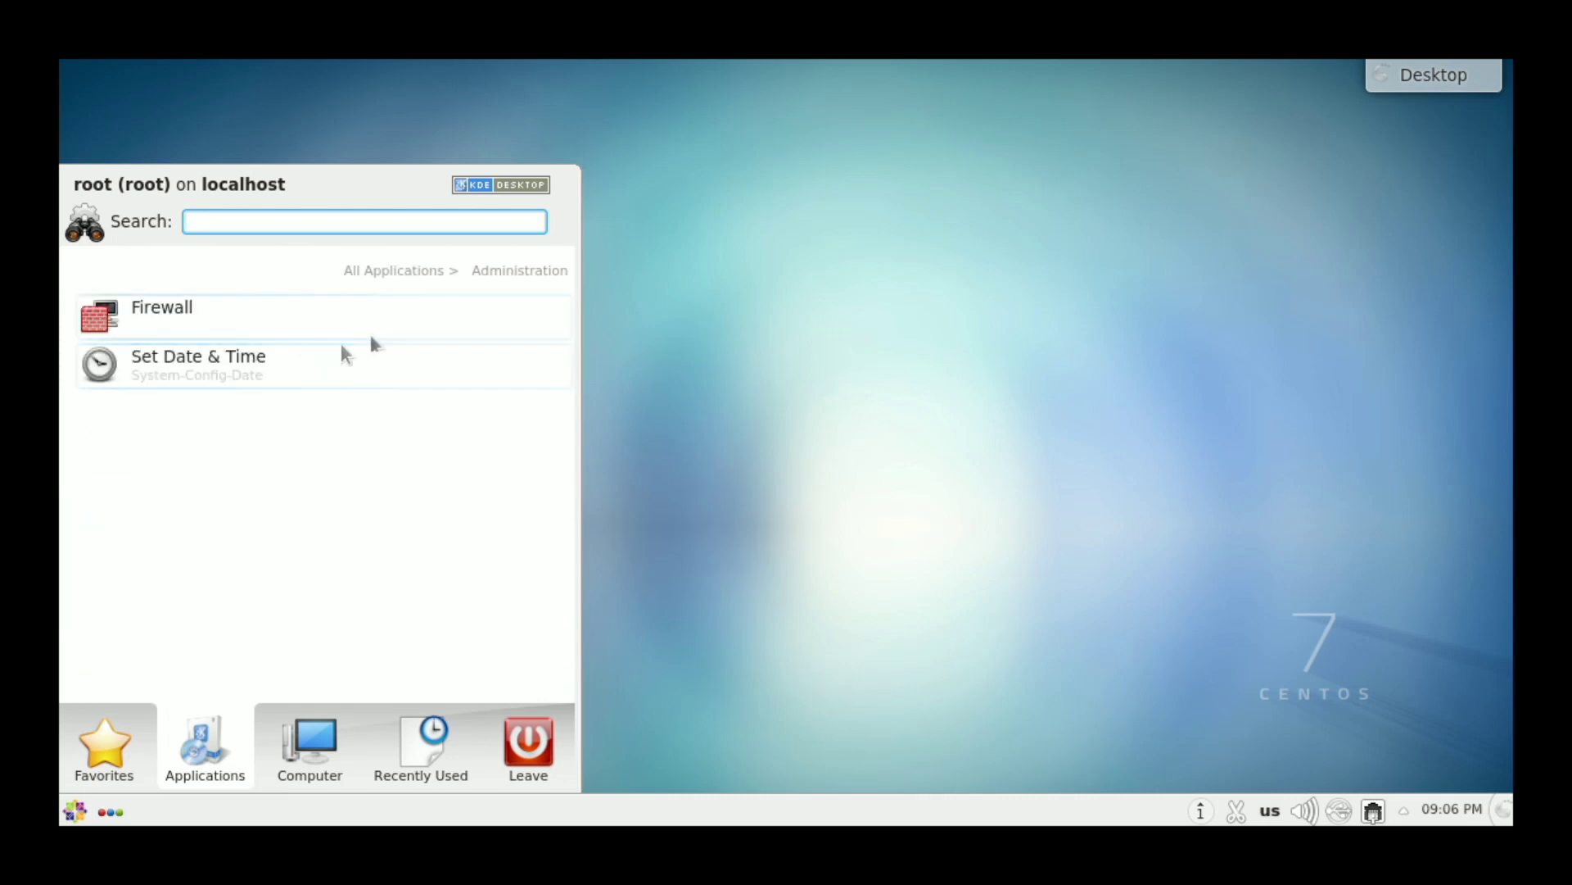
pyautogui.click(426, 277)
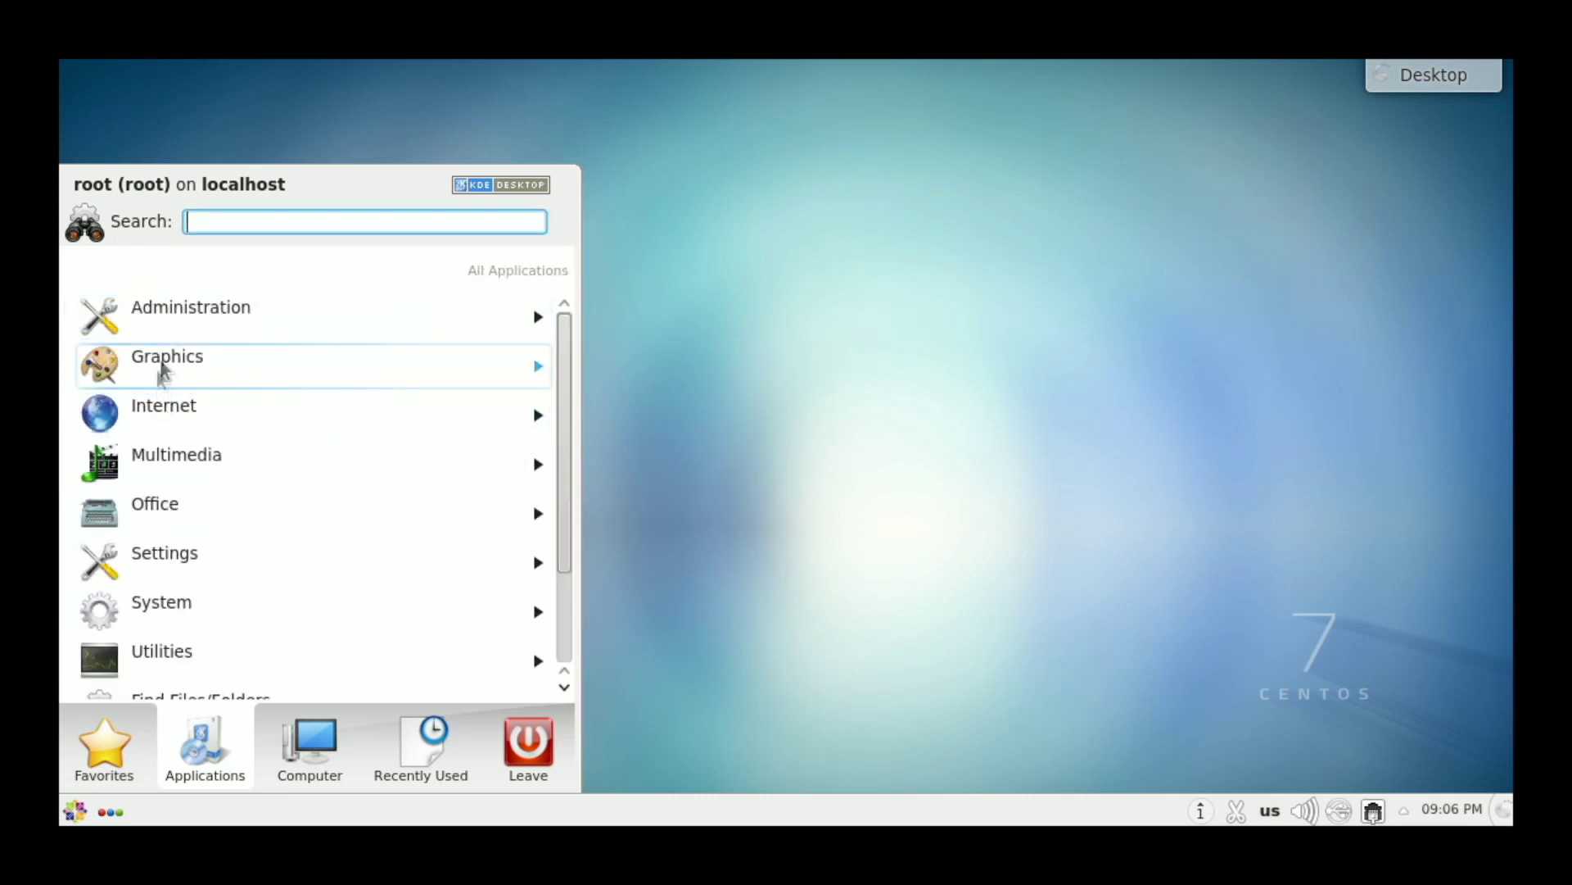
pyautogui.click(160, 367)
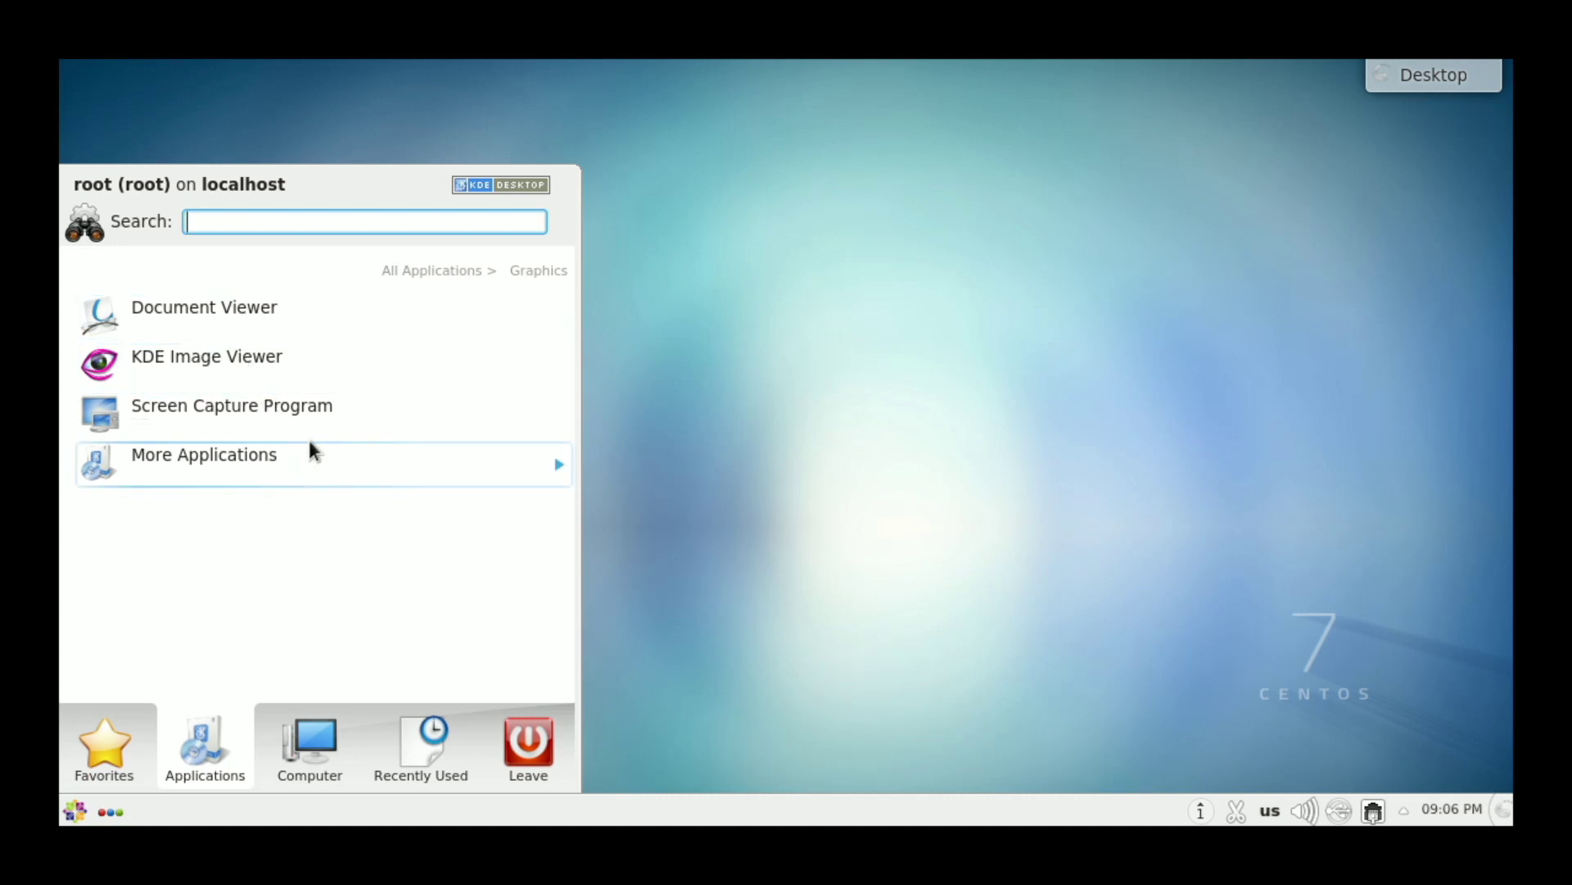
pyautogui.click(558, 464)
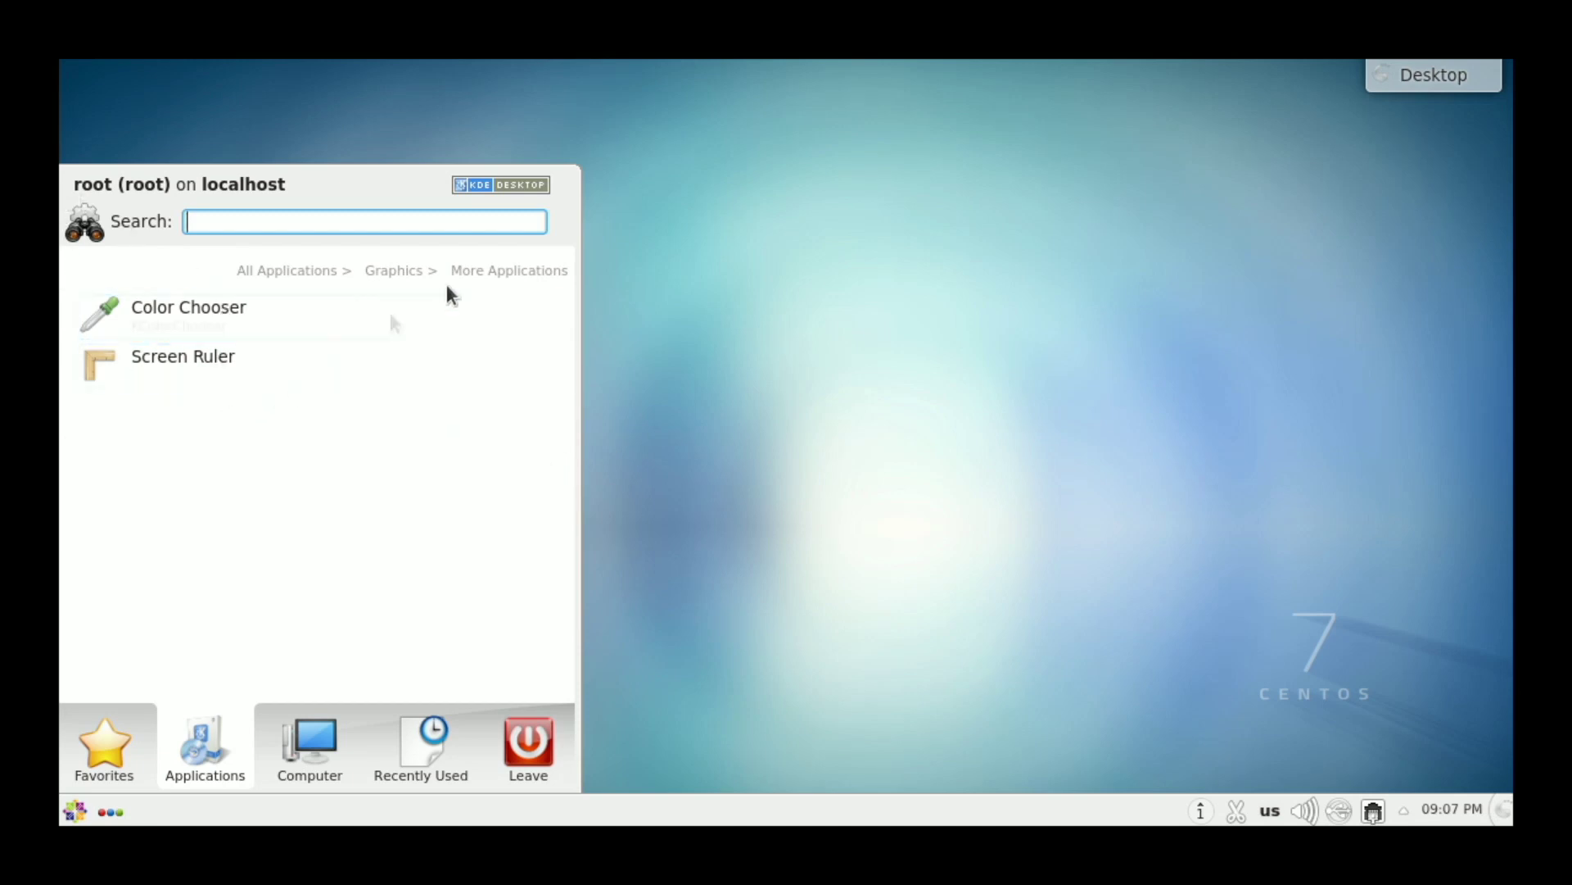
pyautogui.click(316, 270)
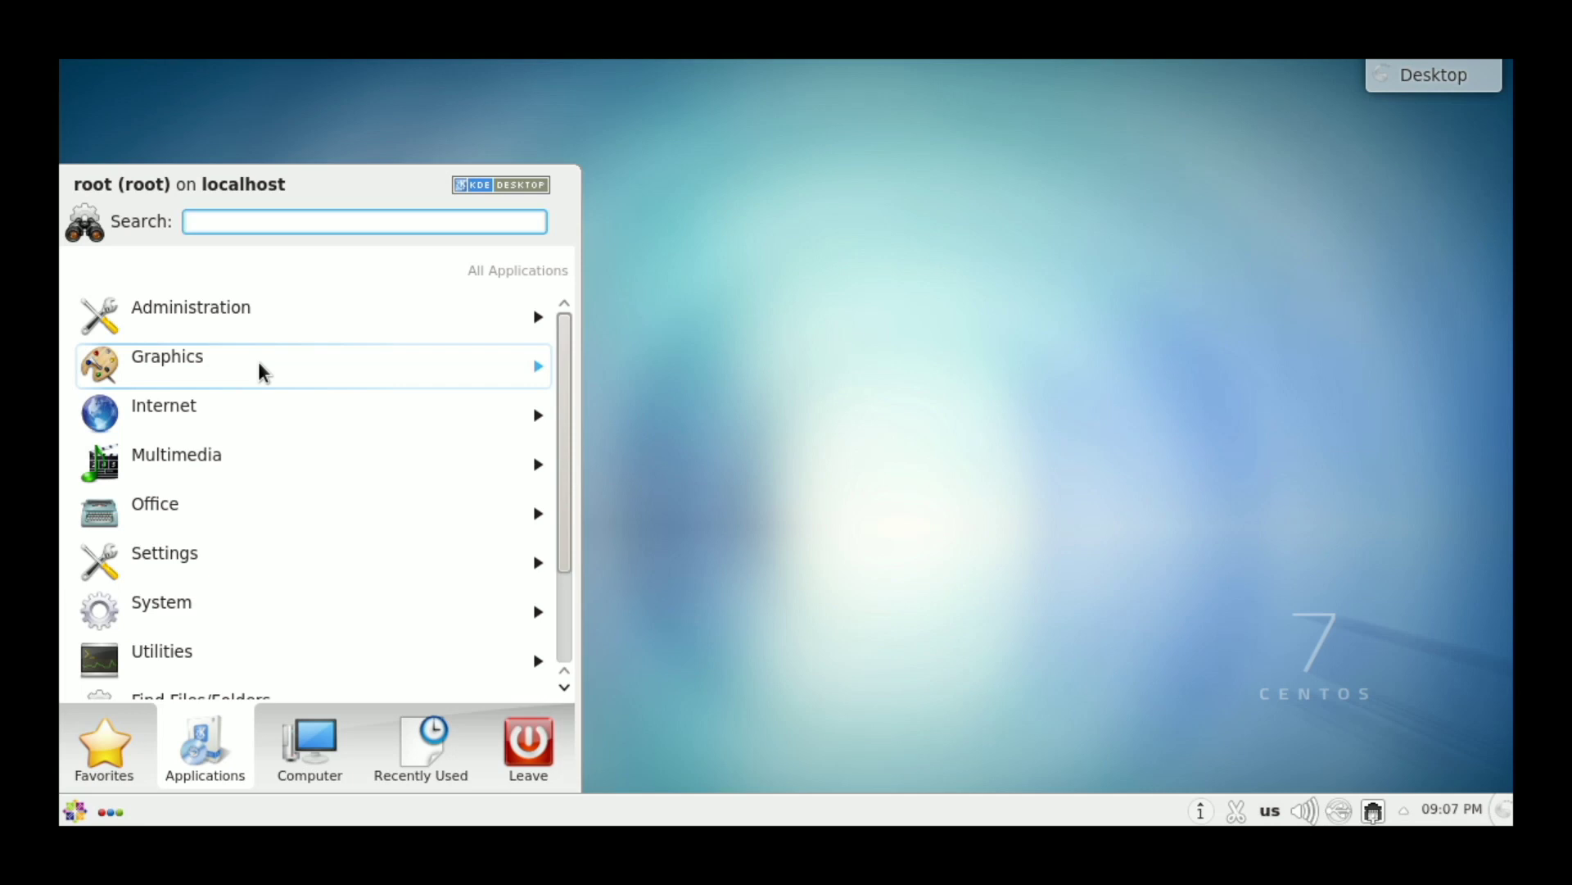
pyautogui.click(258, 409)
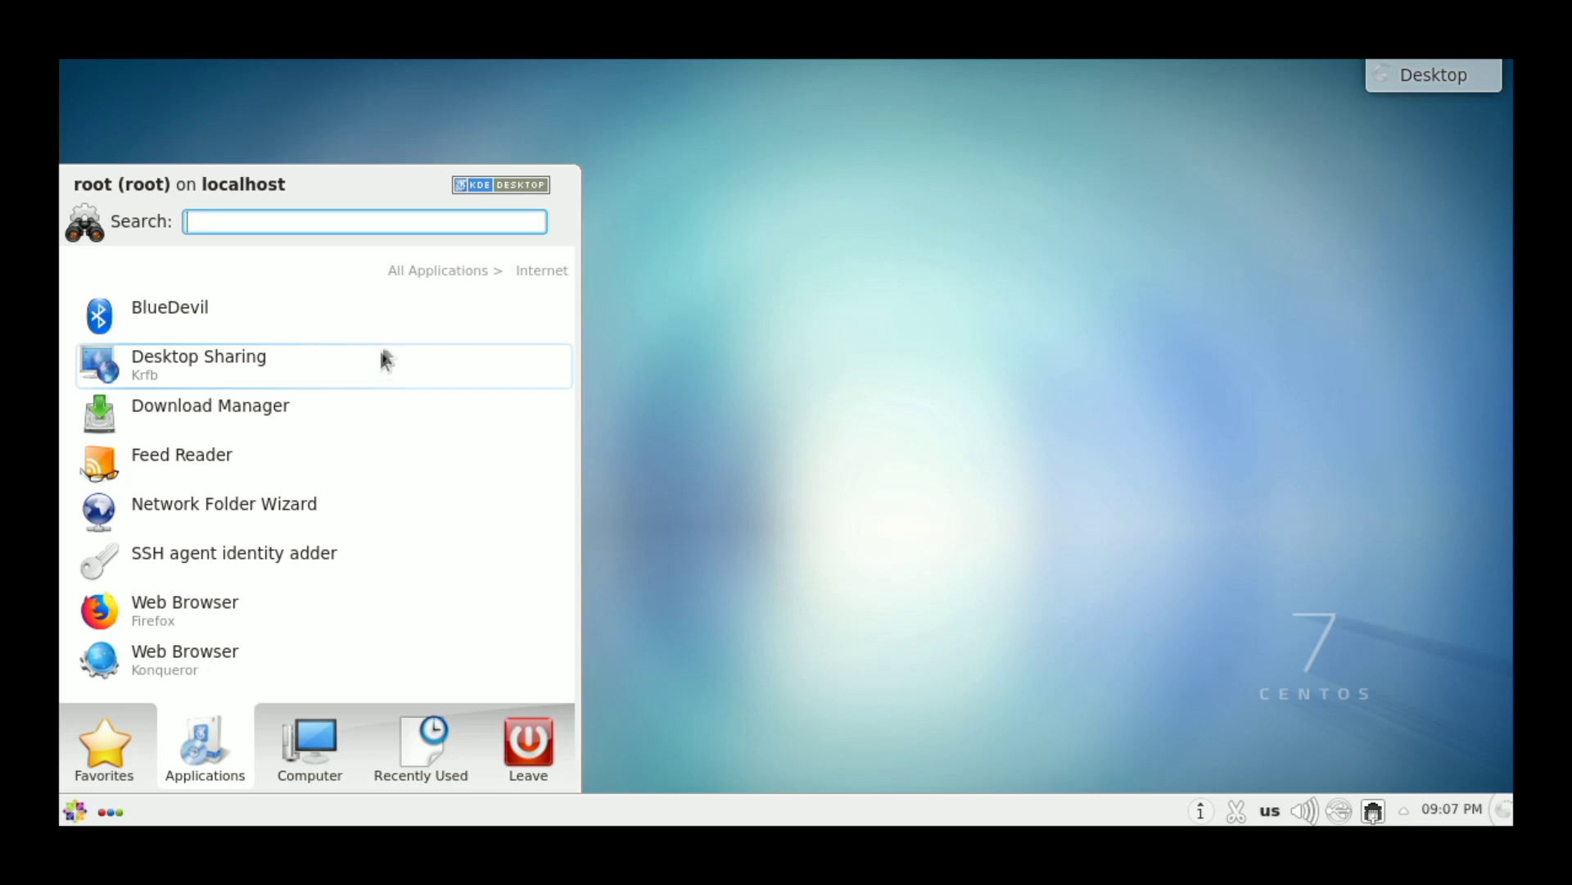
# Browse the Multimedia, Office and Settings application categories in the launcher
pyautogui.click(415, 268)
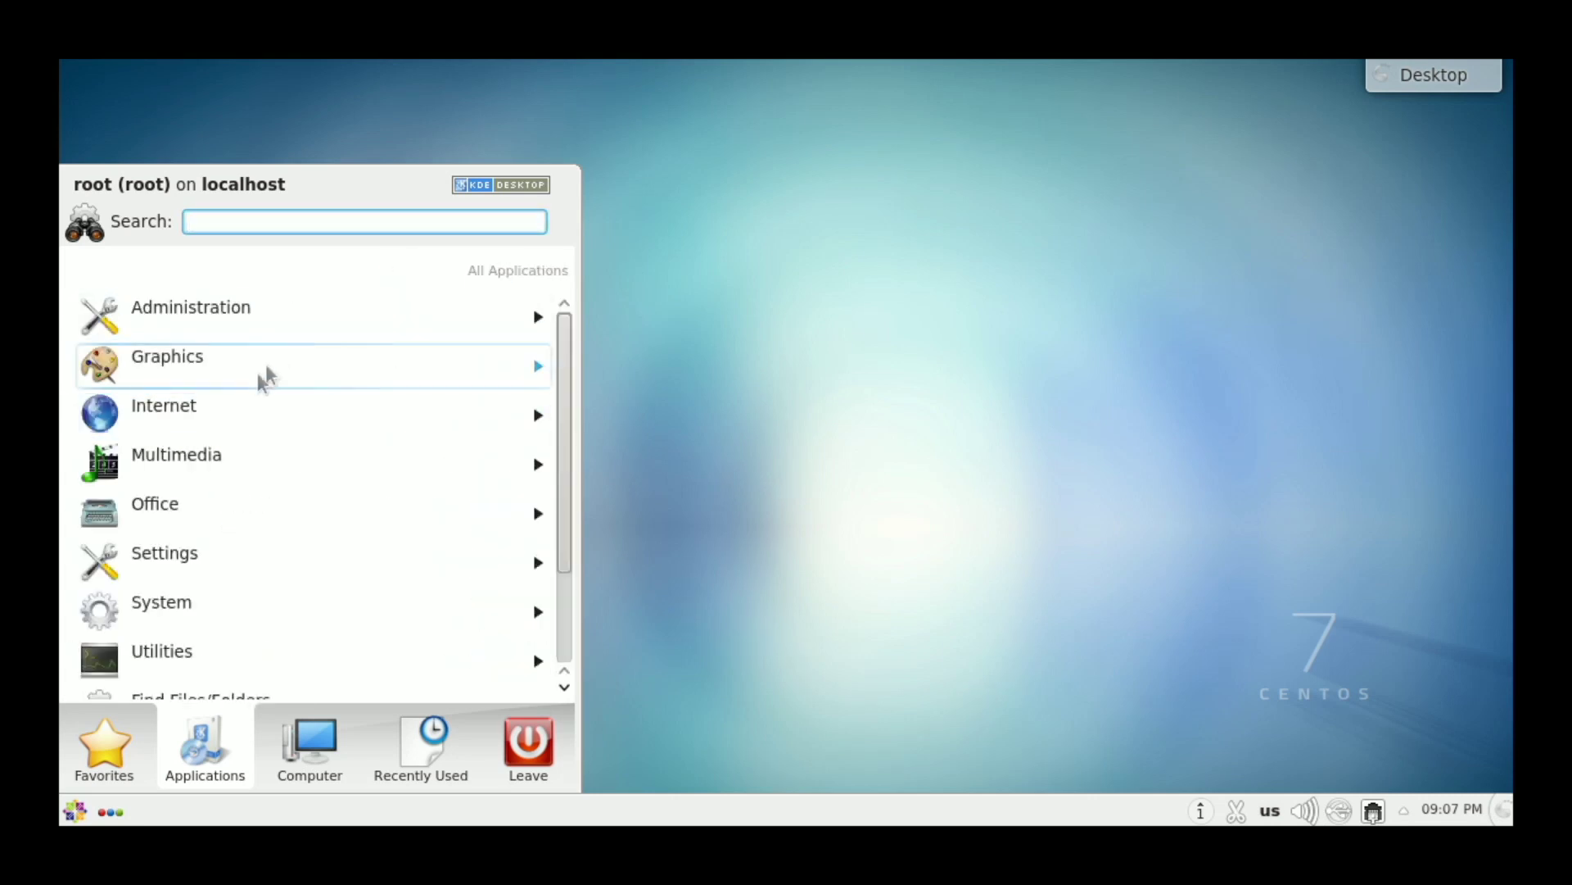
pyautogui.click(179, 455)
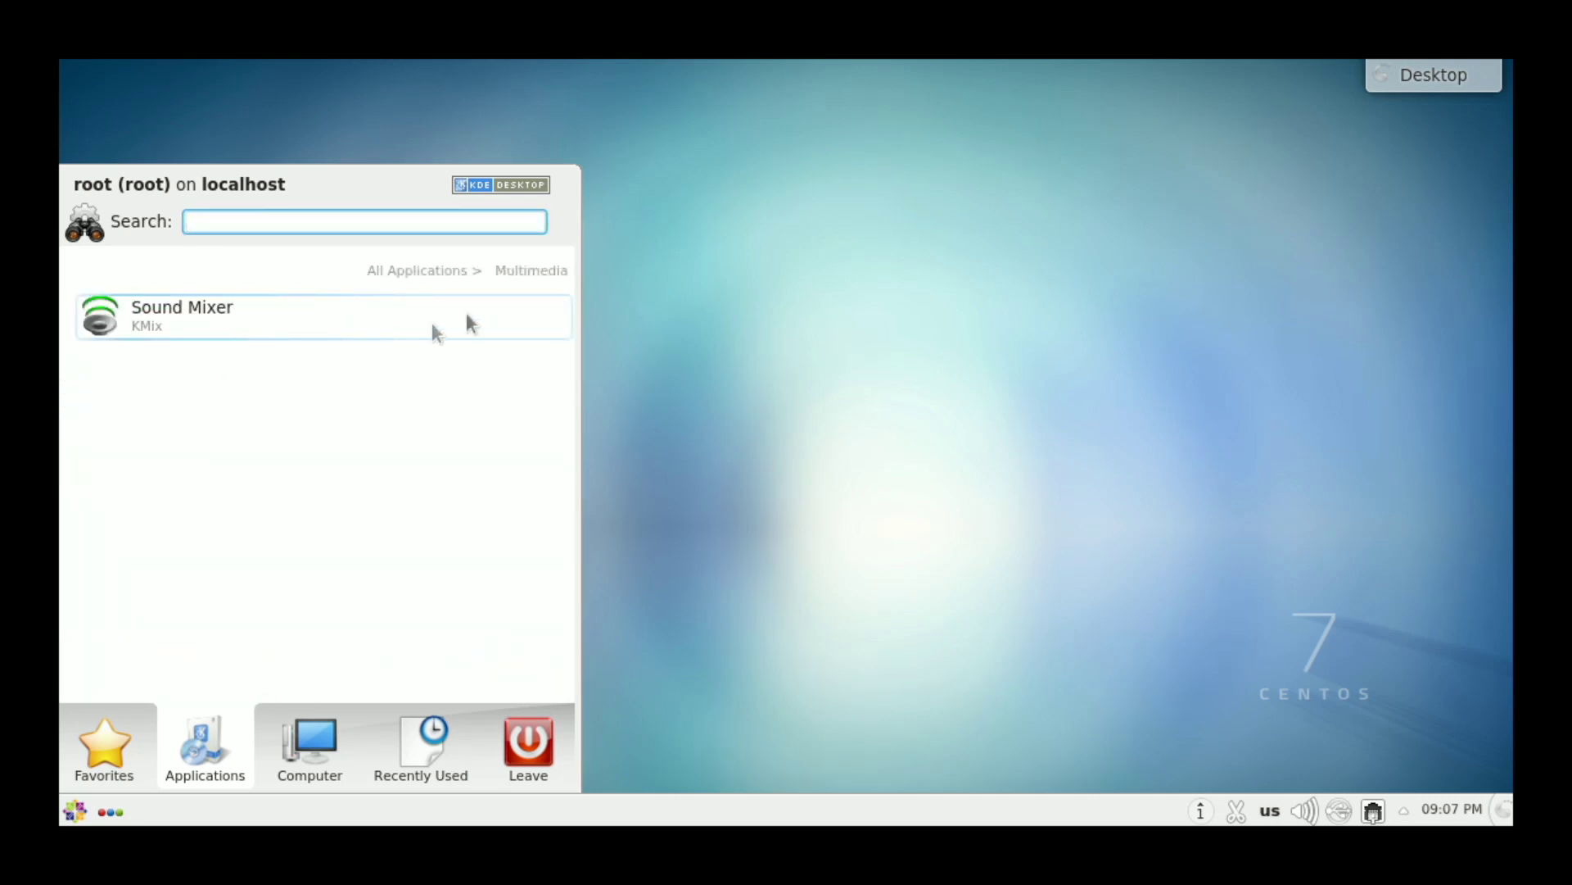
pyautogui.click(412, 271)
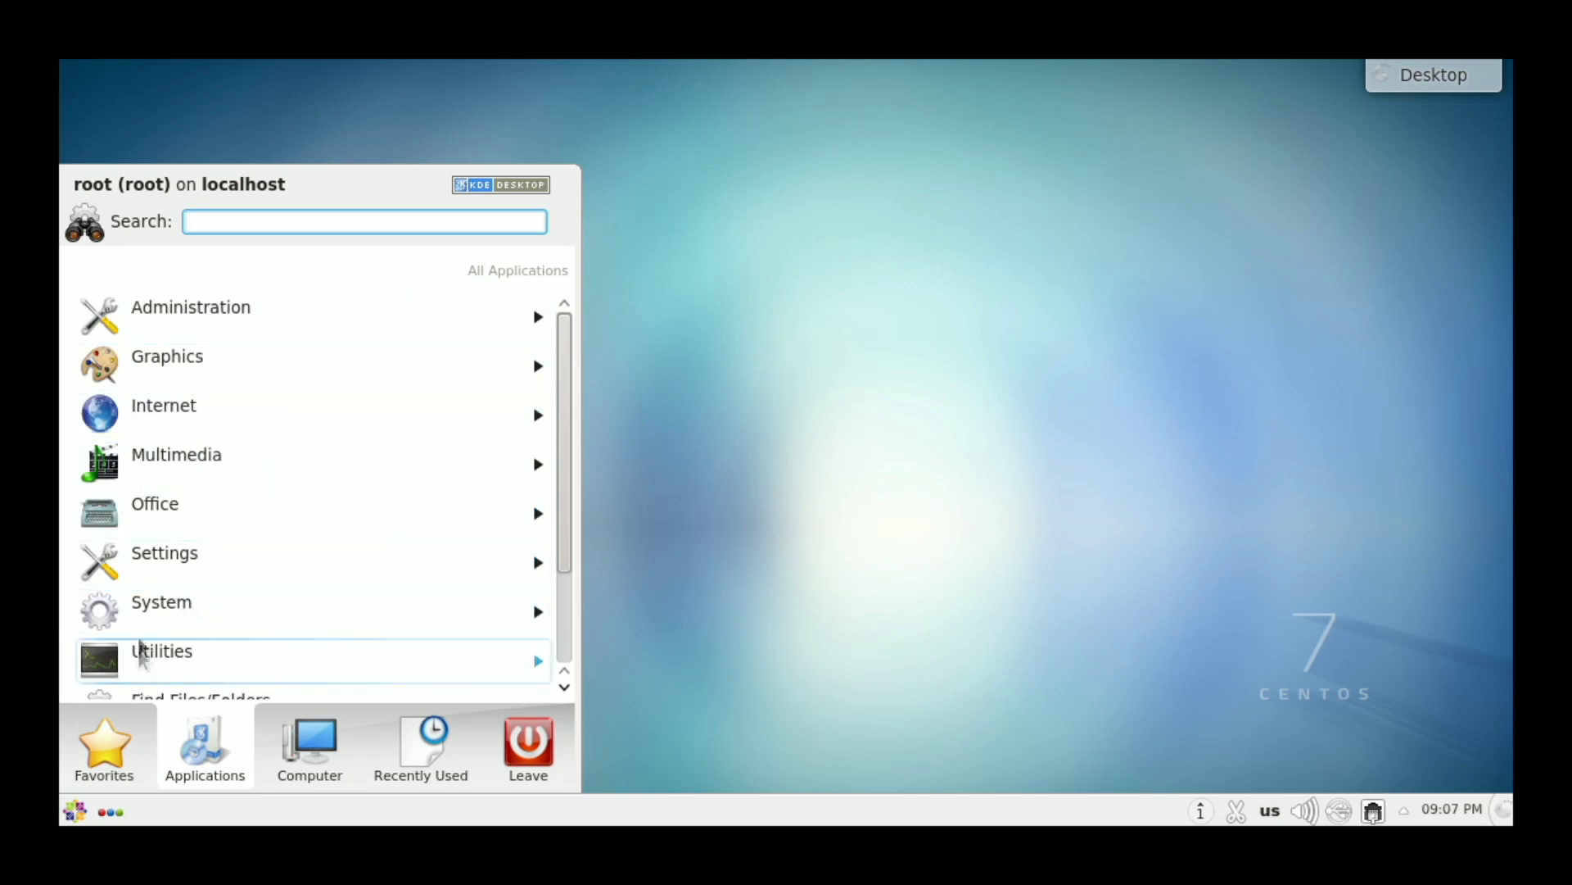
pyautogui.click(179, 483)
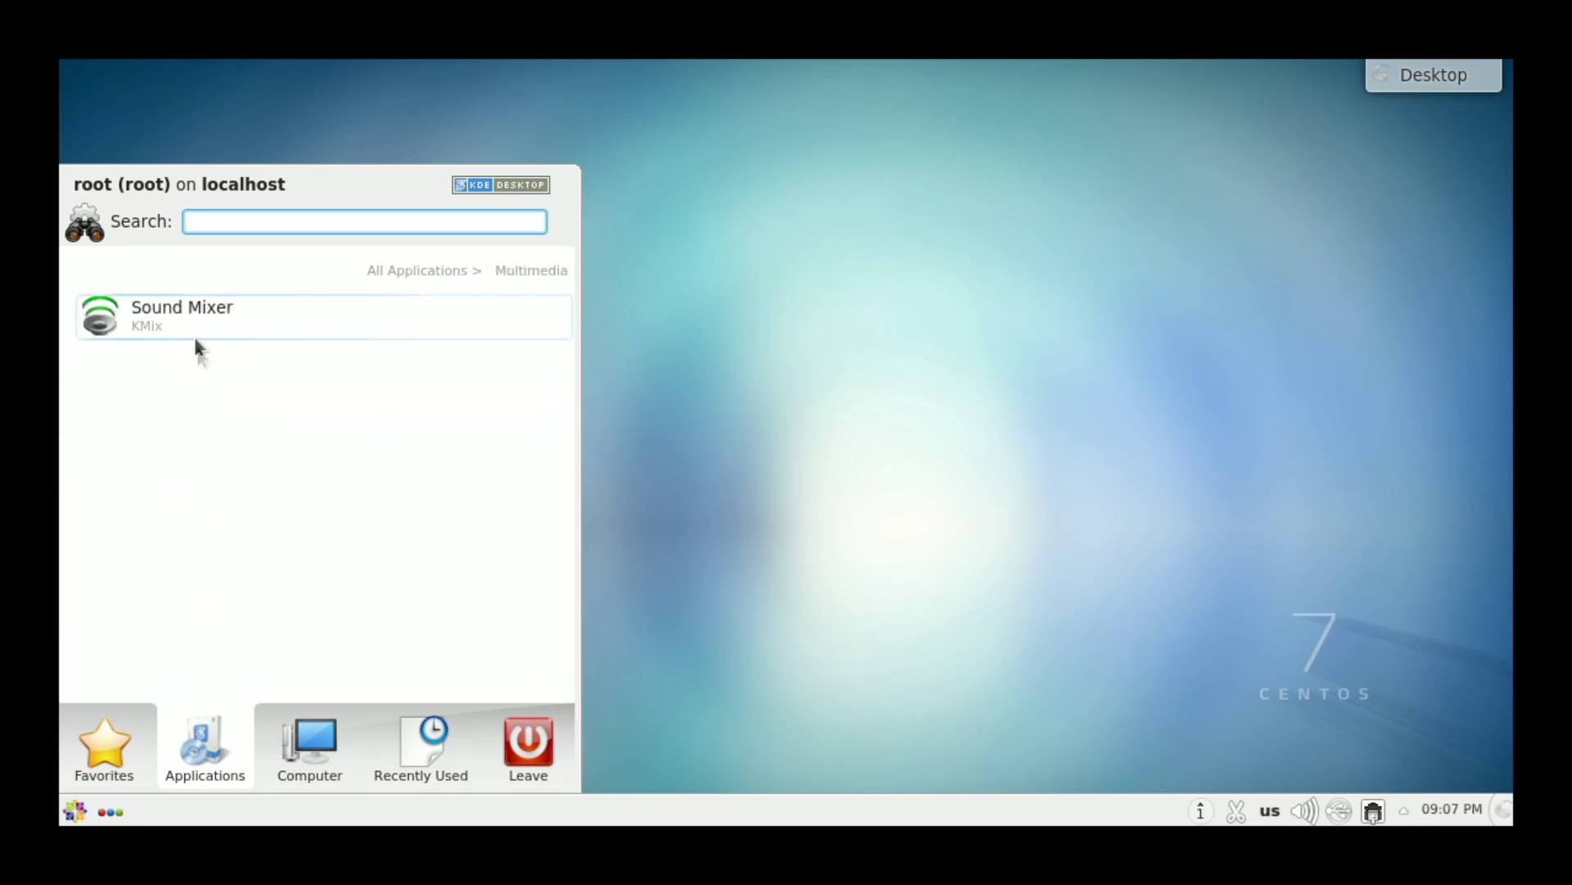
pyautogui.click(459, 275)
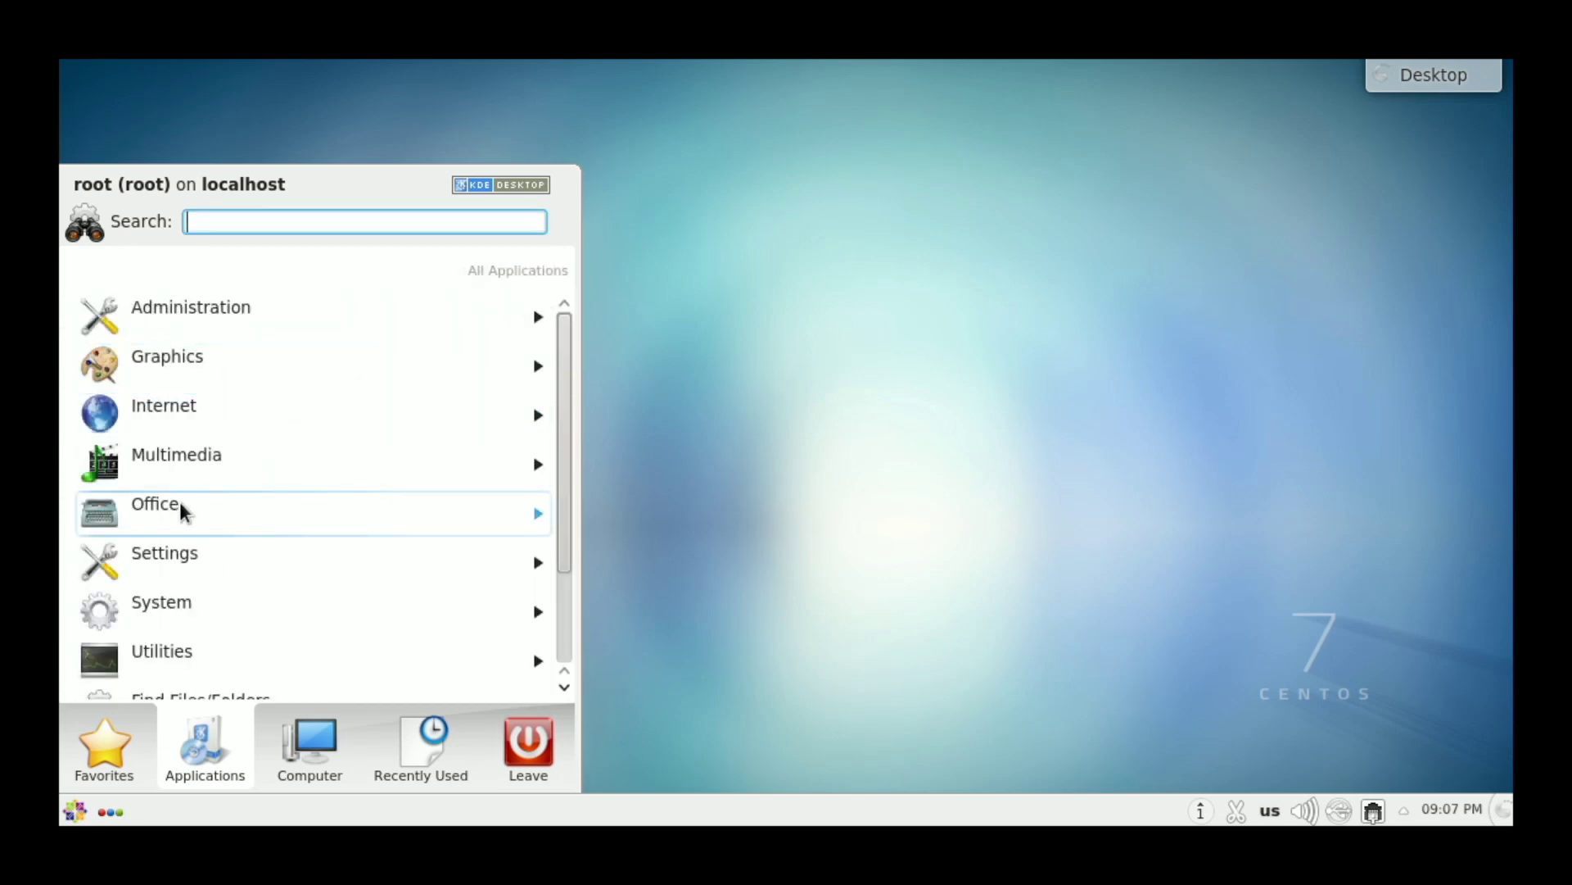
pyautogui.click(182, 503)
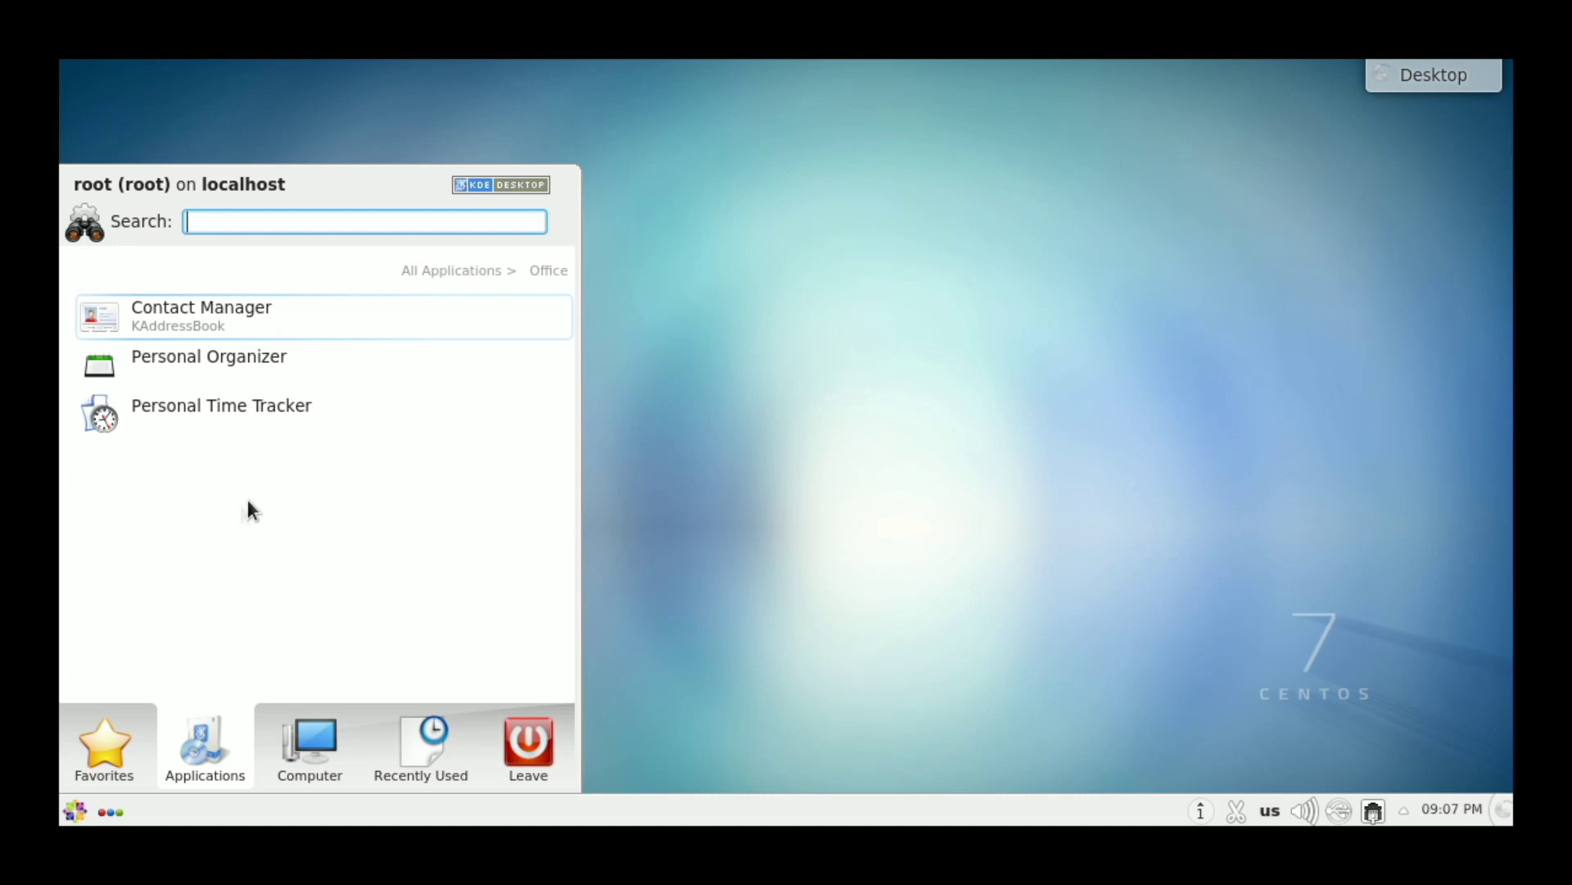
pyautogui.click(402, 272)
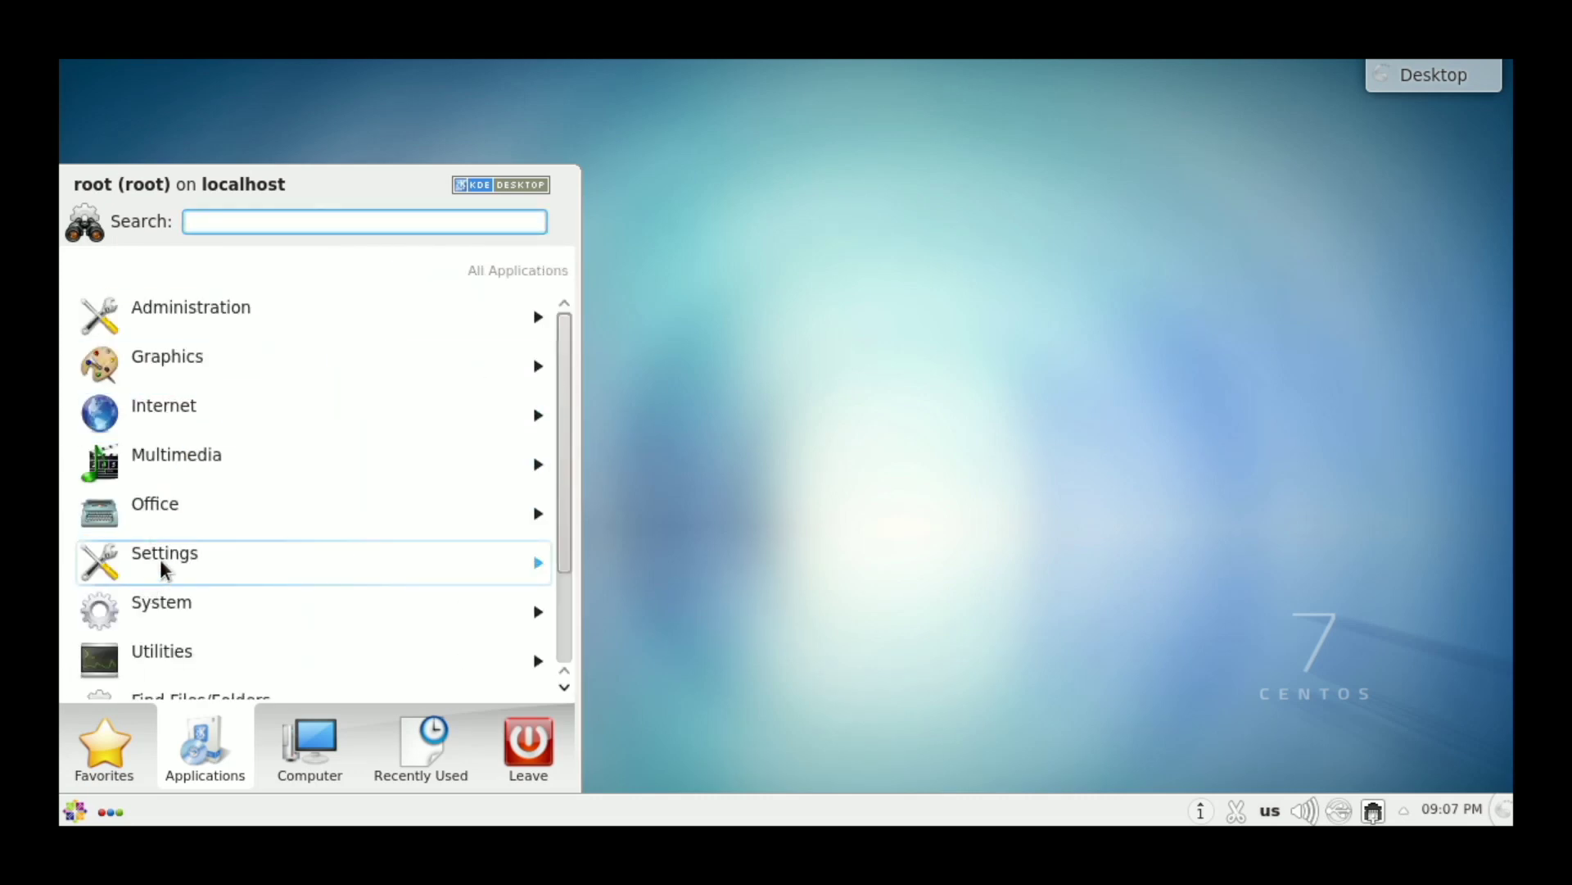
pyautogui.click(160, 559)
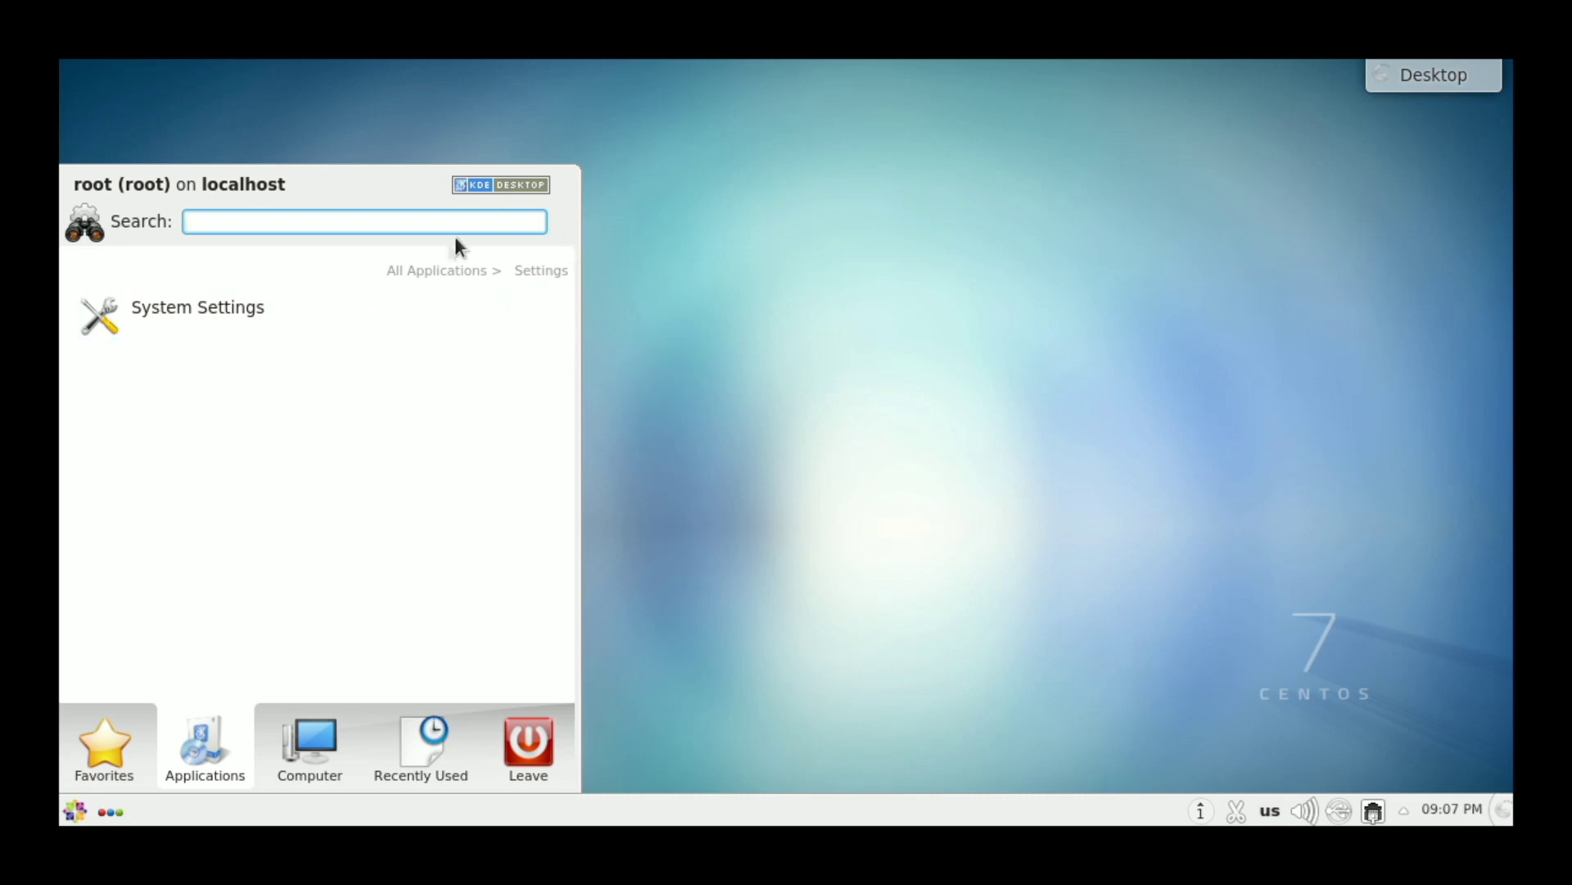
pyautogui.click(434, 270)
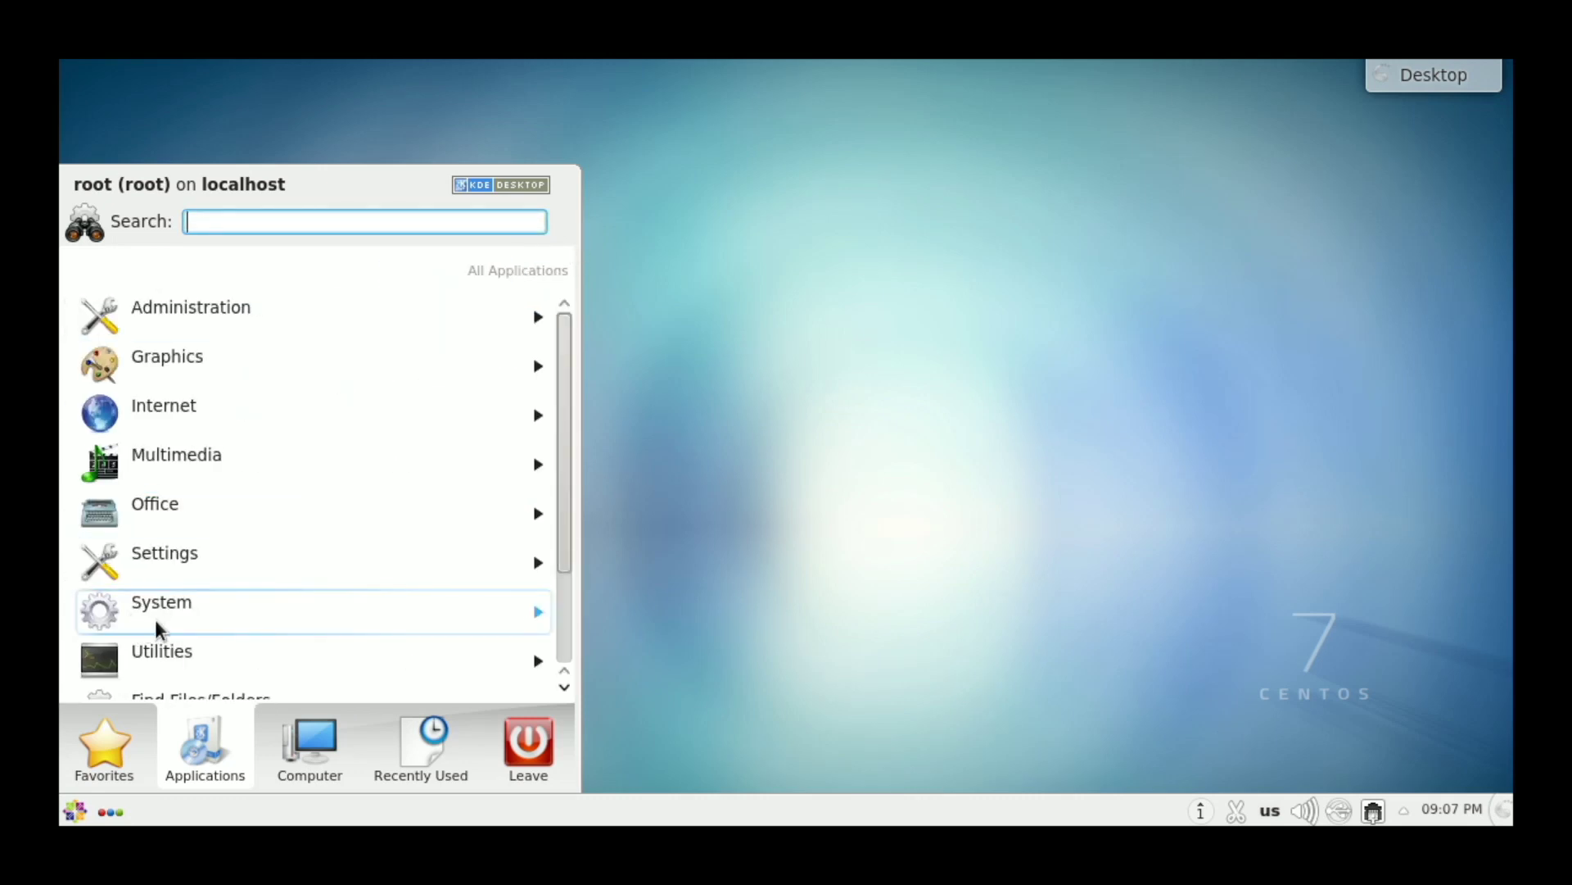
# Scroll through the Utilities category, then open the System category
pyautogui.click(157, 651)
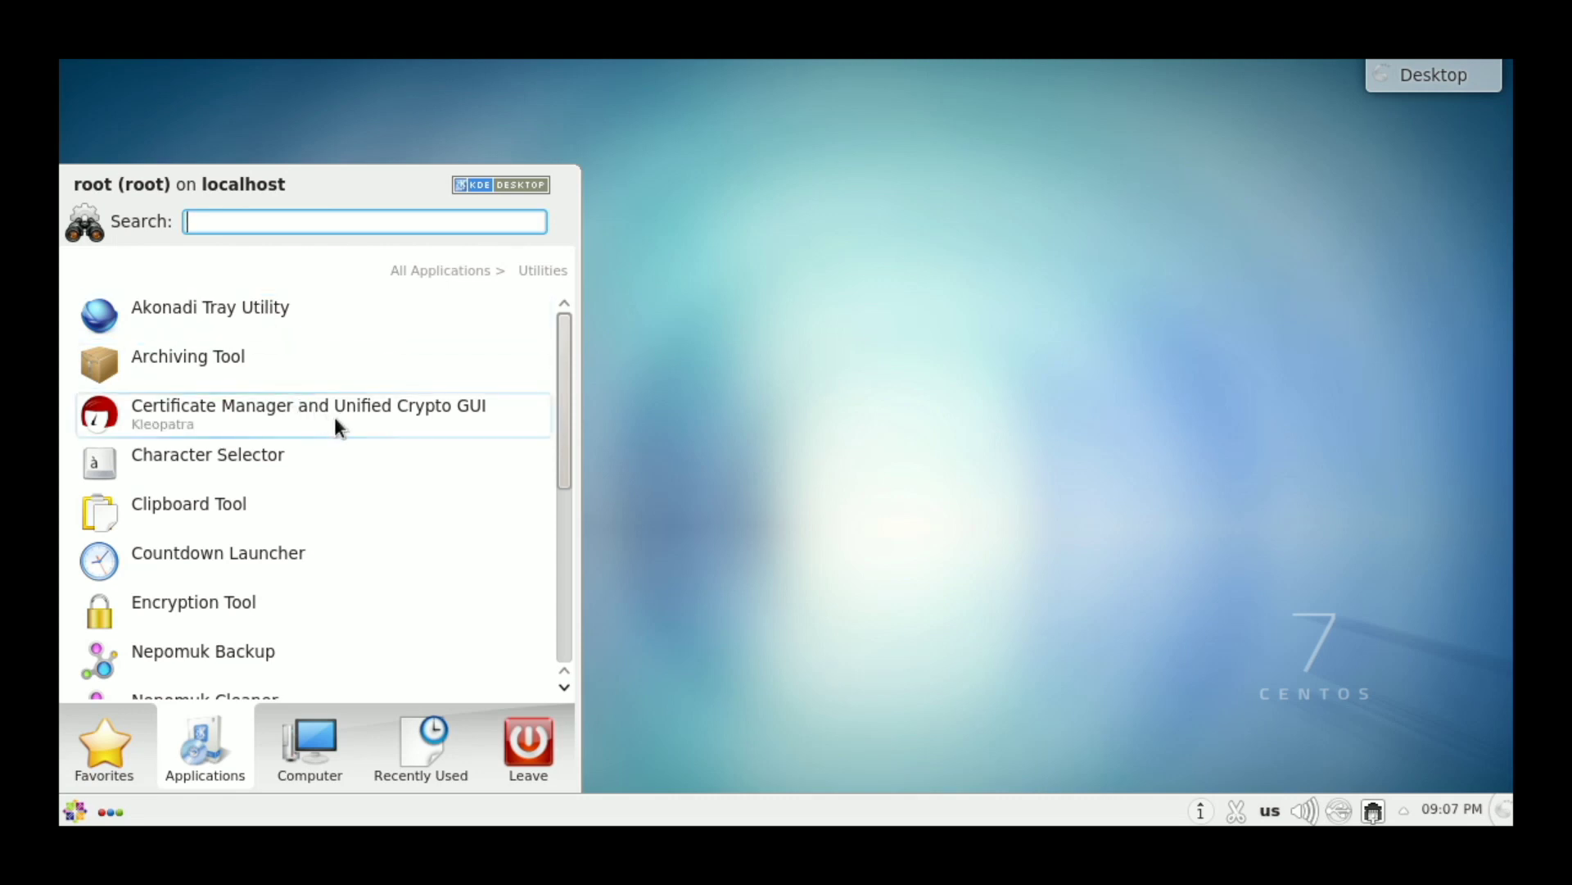
pyautogui.scroll(-2, 316, 509)
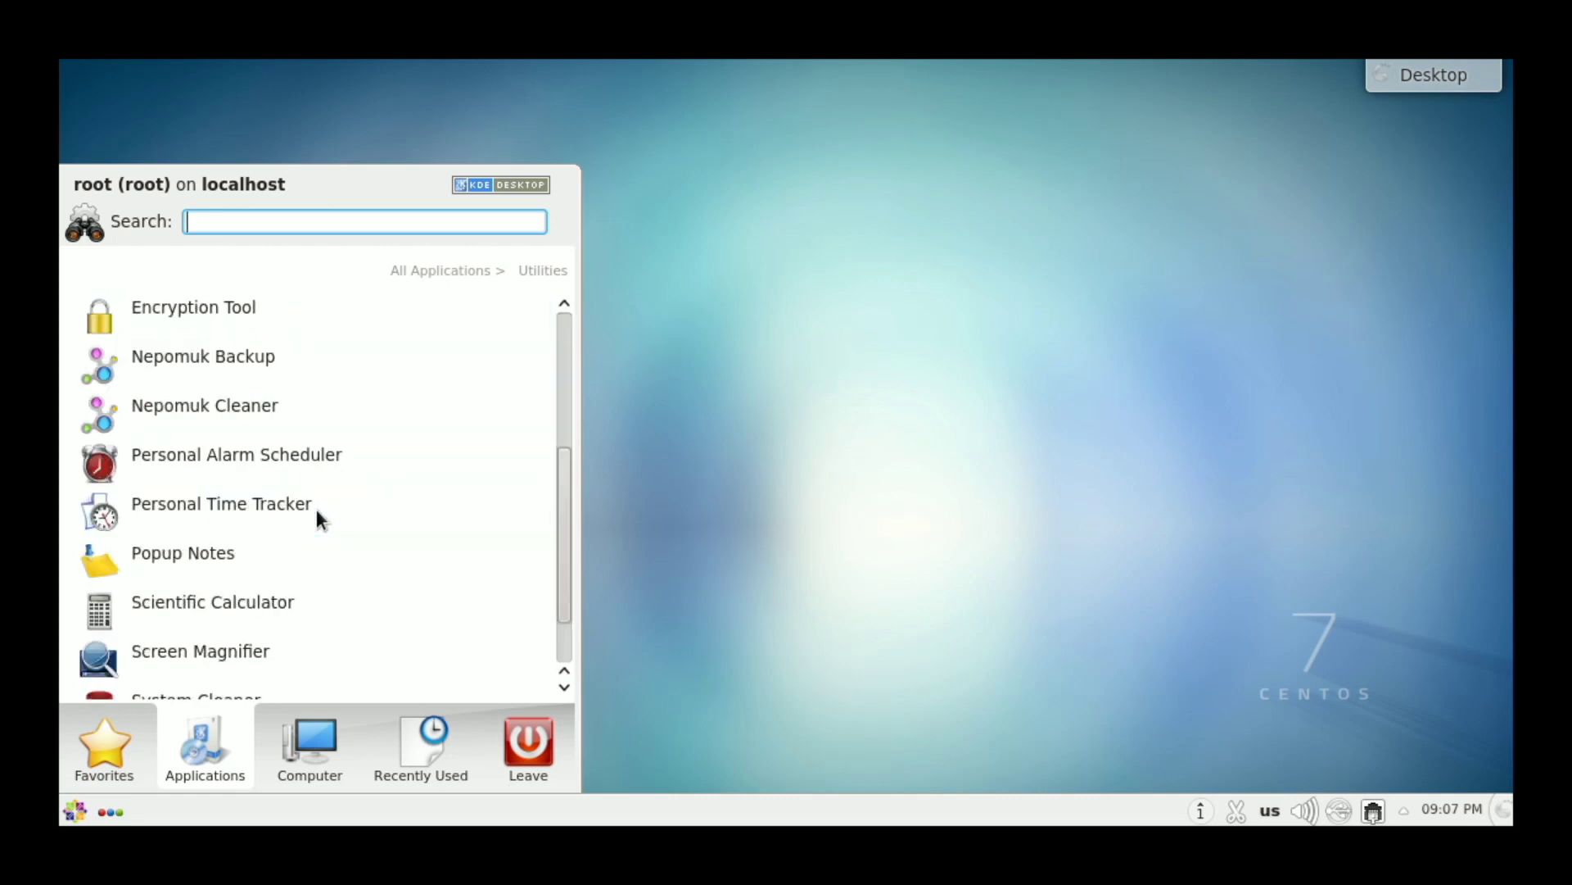
pyautogui.scroll(-1, 316, 509)
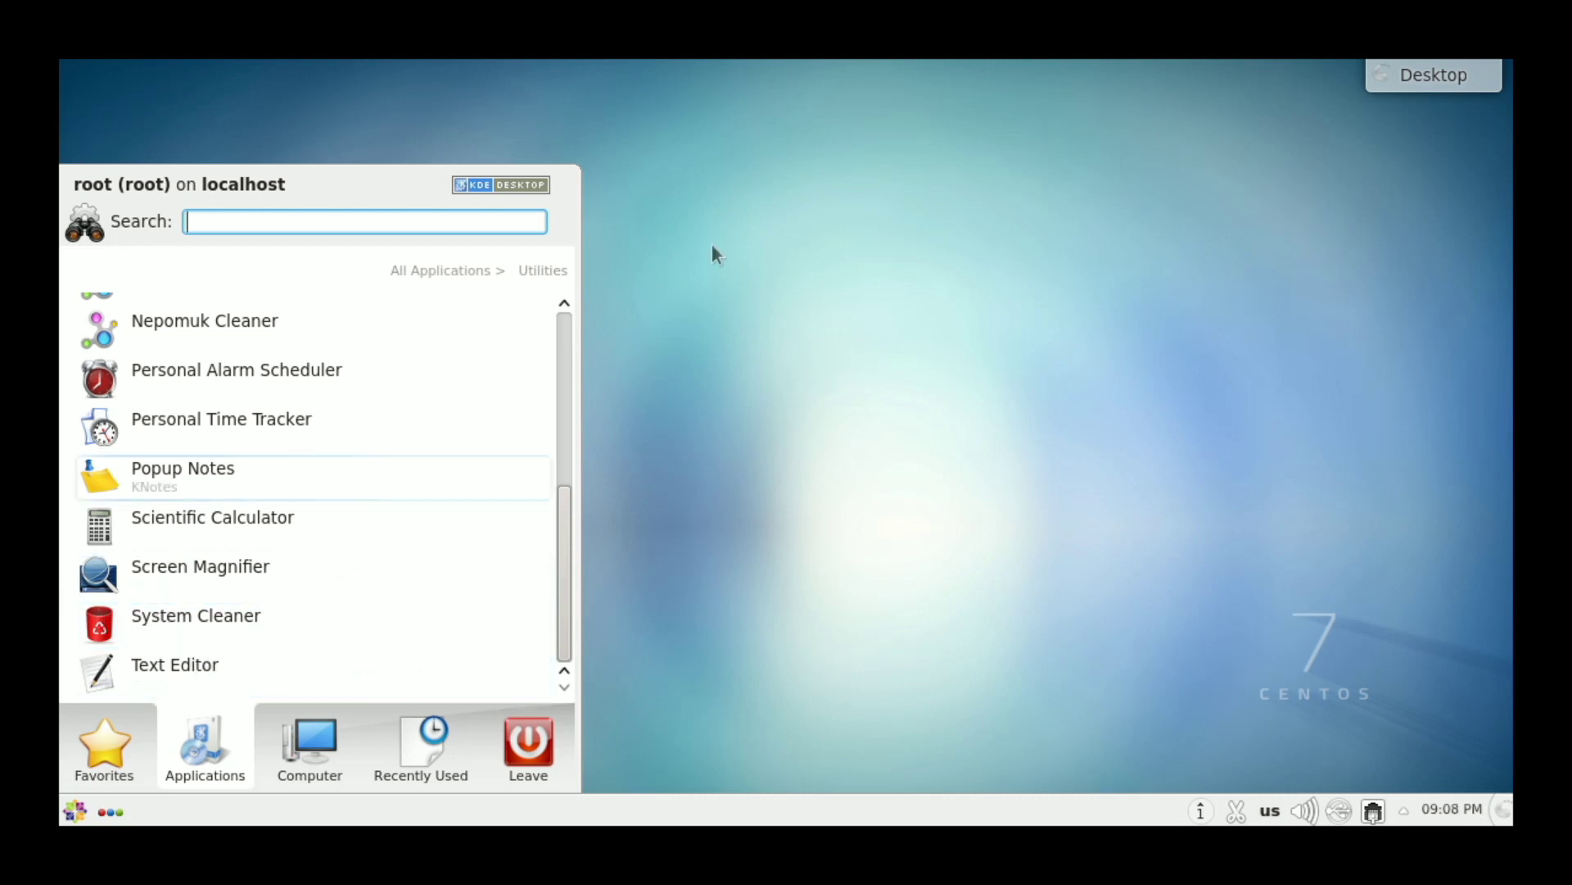
pyautogui.scroll(1, 359, 311)
pyautogui.click(410, 276)
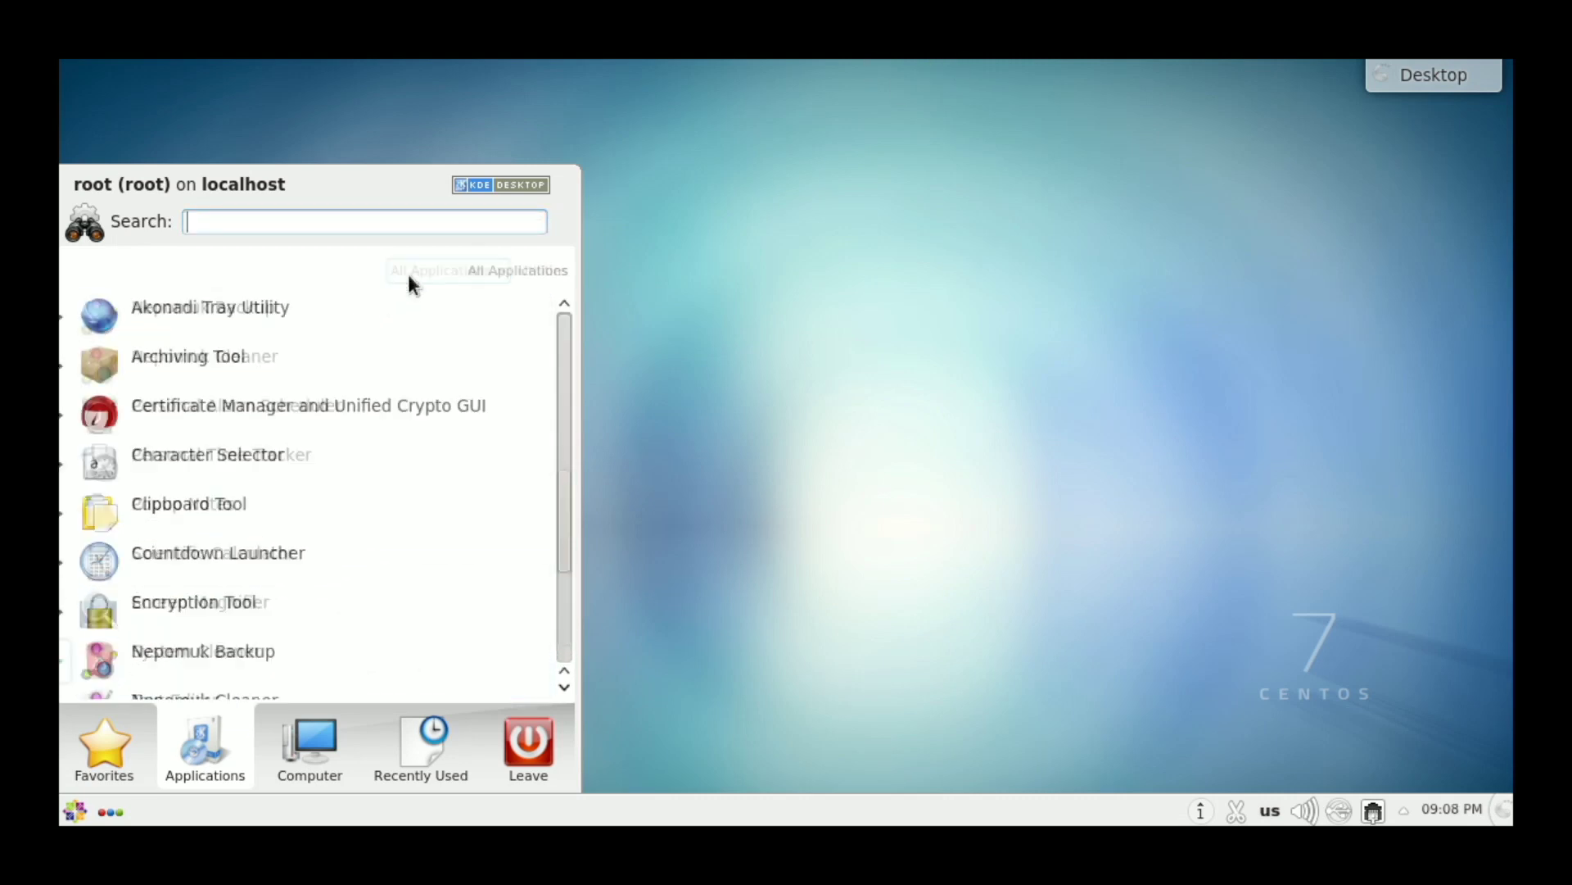
pyautogui.scroll(-3, 263, 580)
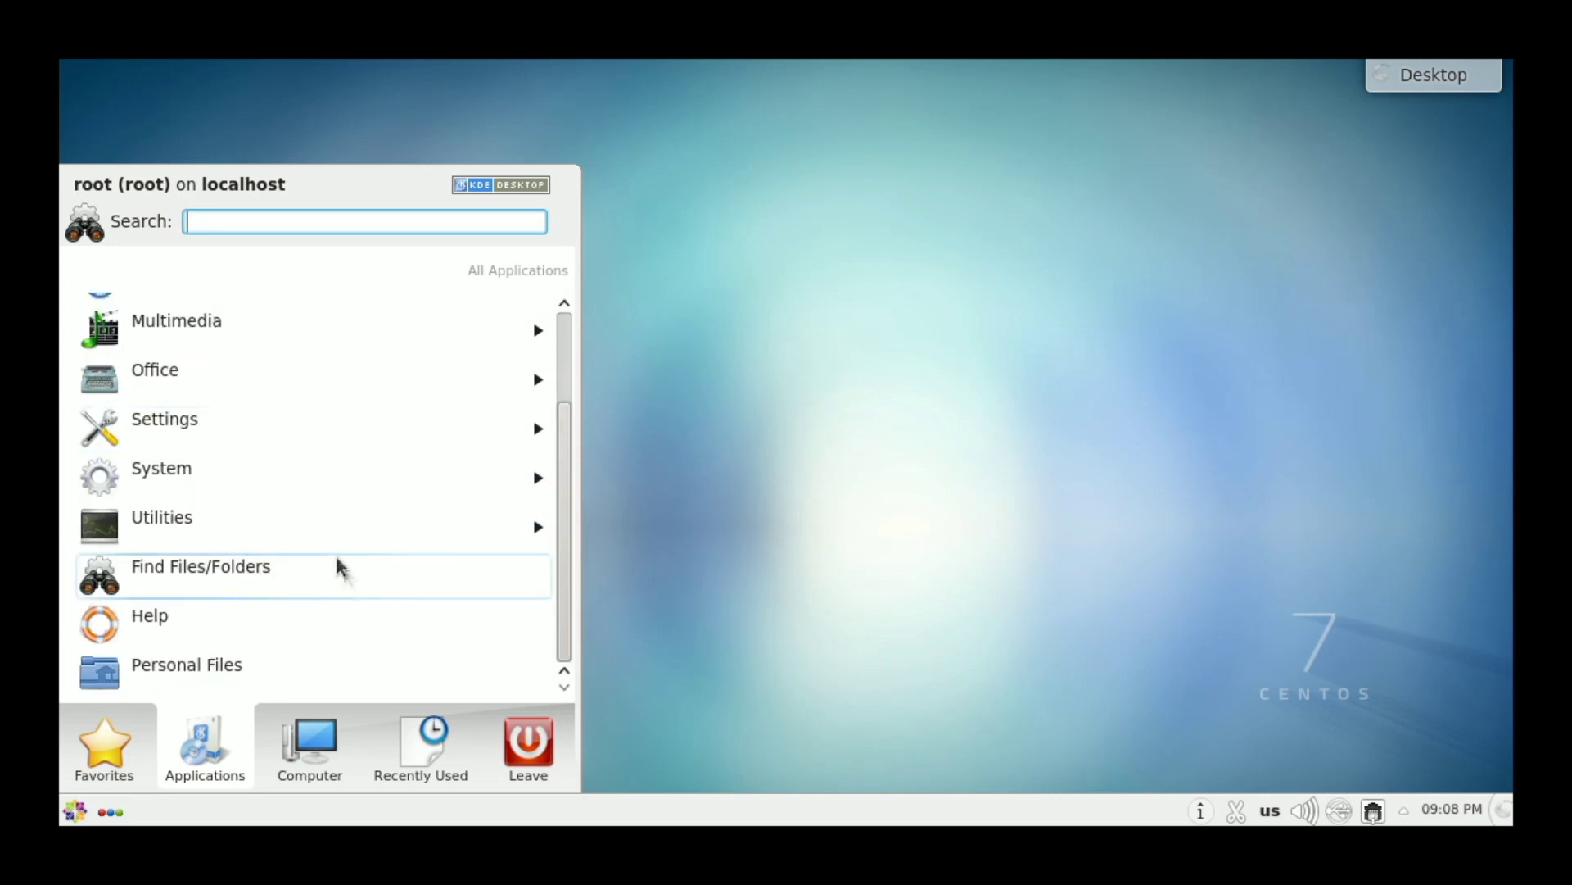
pyautogui.click(248, 468)
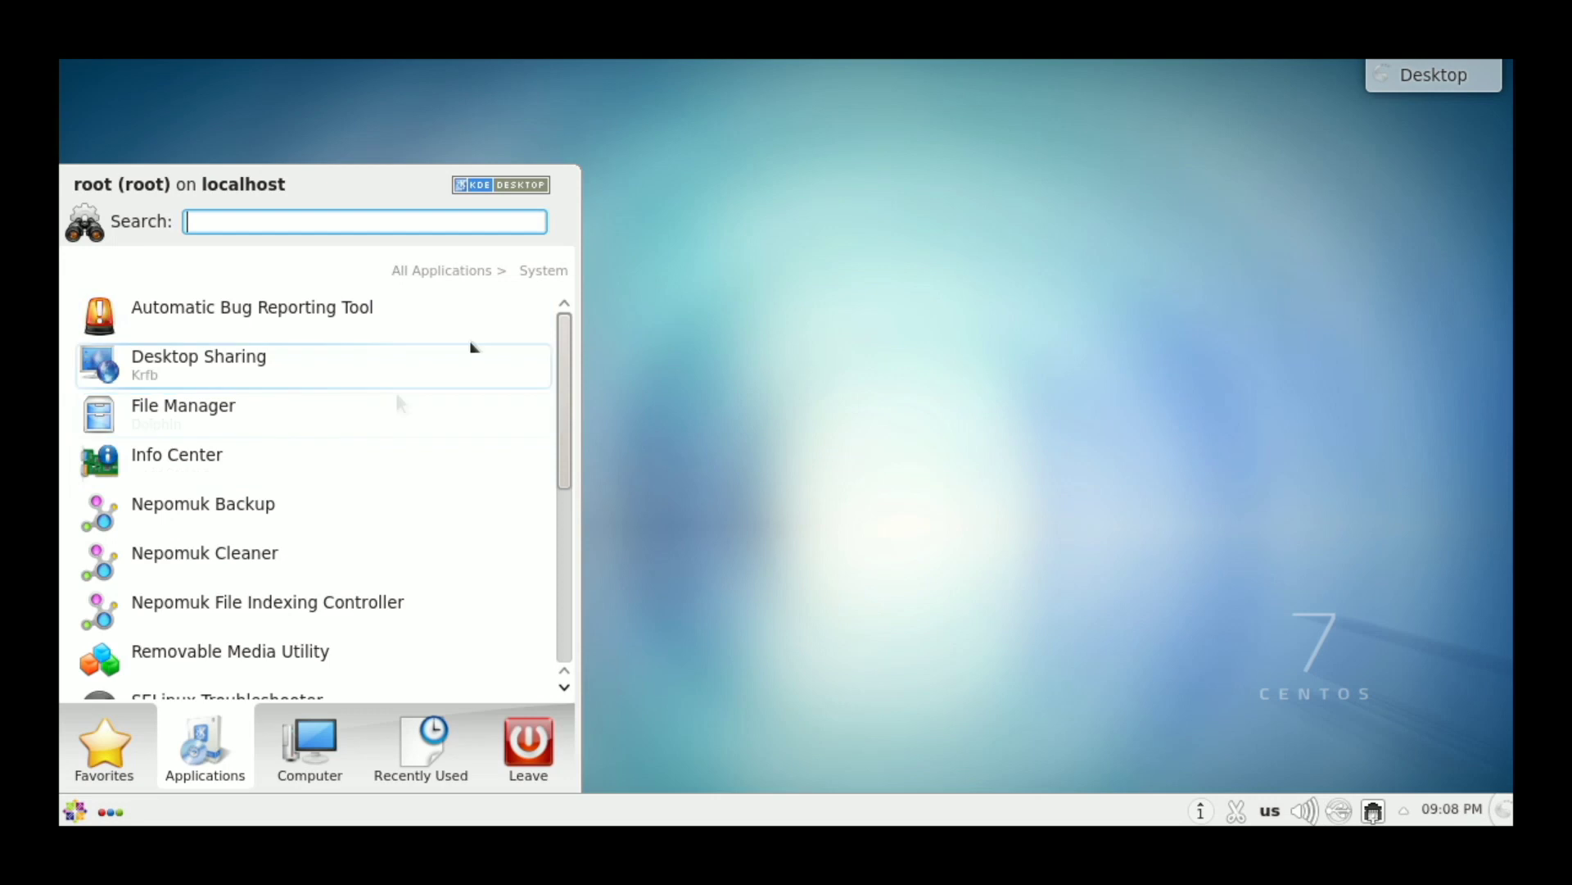
# Launch Info Center, check Memory (927.16 MiB total, 293.20 MiB free), and expand Device Information
pyautogui.click(110, 474)
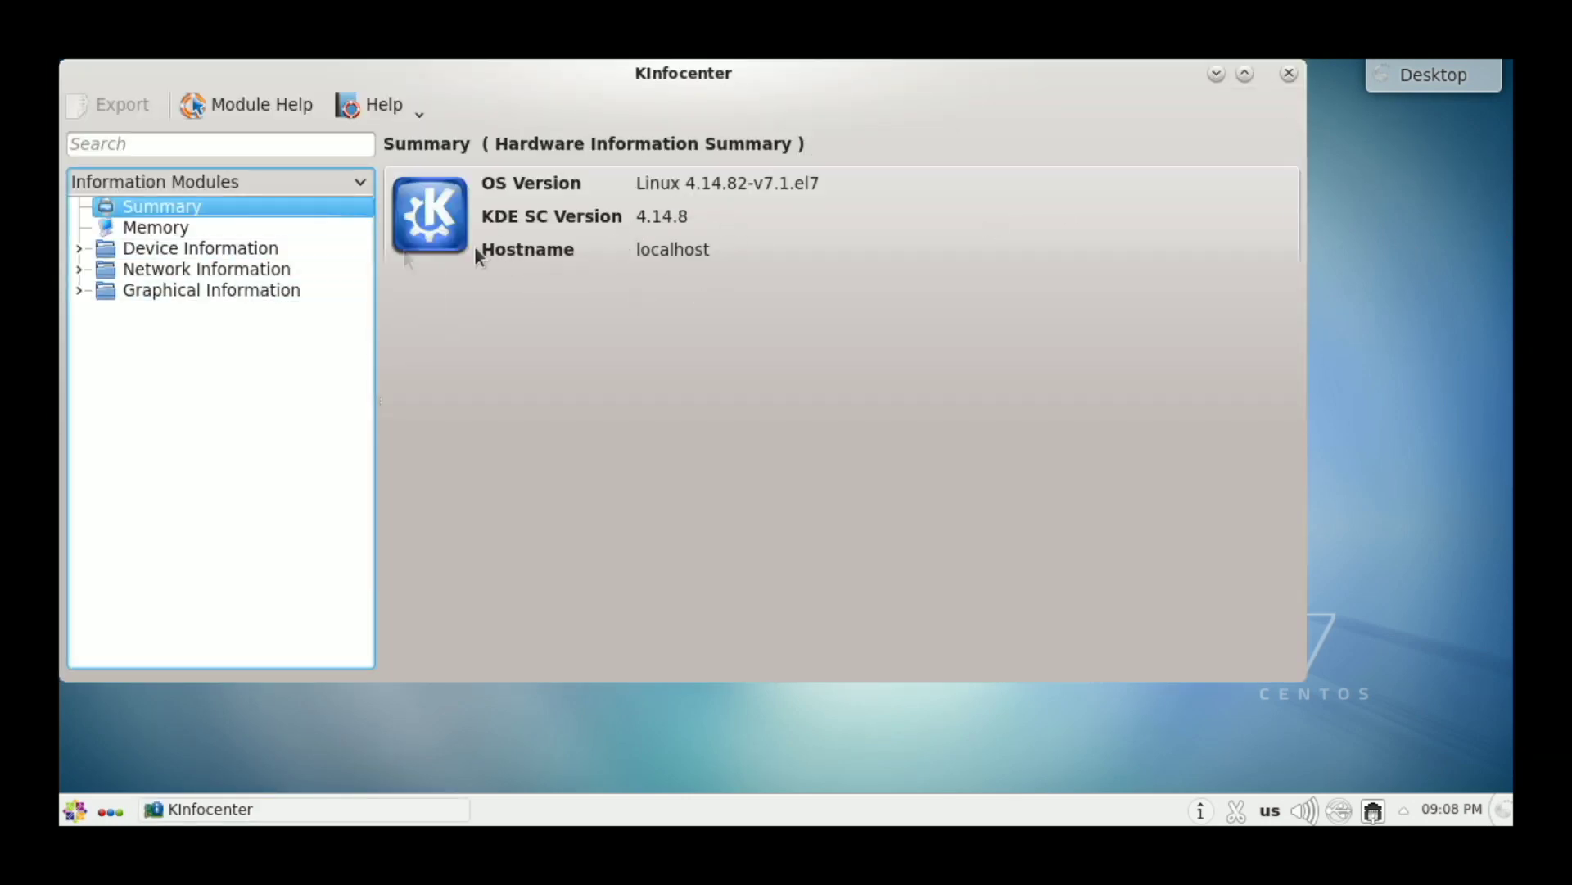
pyautogui.click(120, 229)
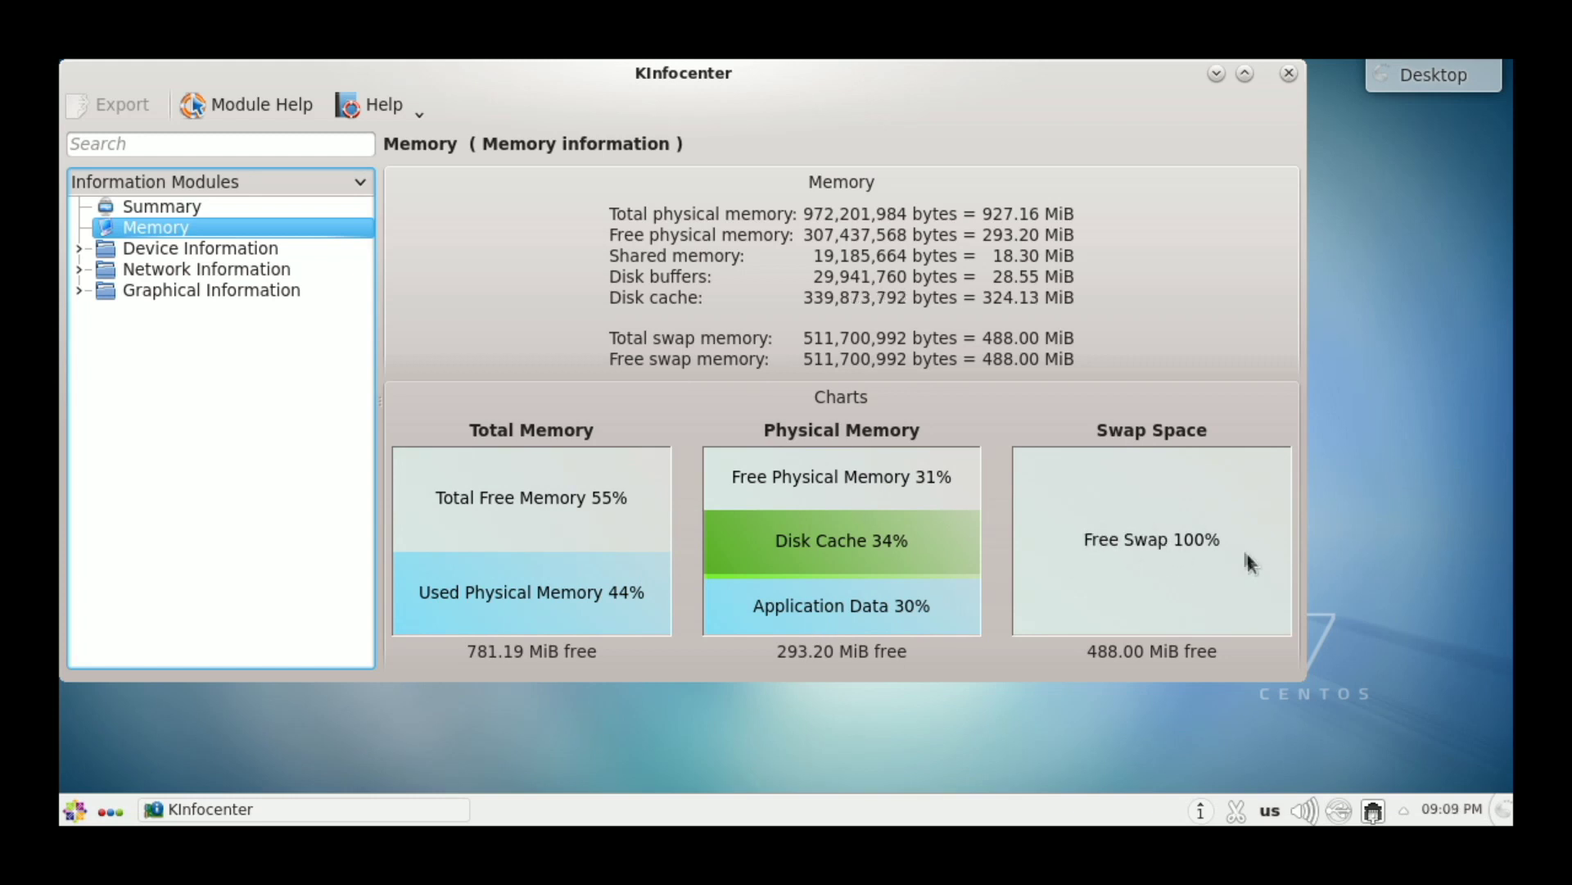
pyautogui.click(79, 248)
# View Device Viewer and OpenGL details (llvmpipe, Mesa 18.0.5), then close Info Center
pyautogui.click(179, 268)
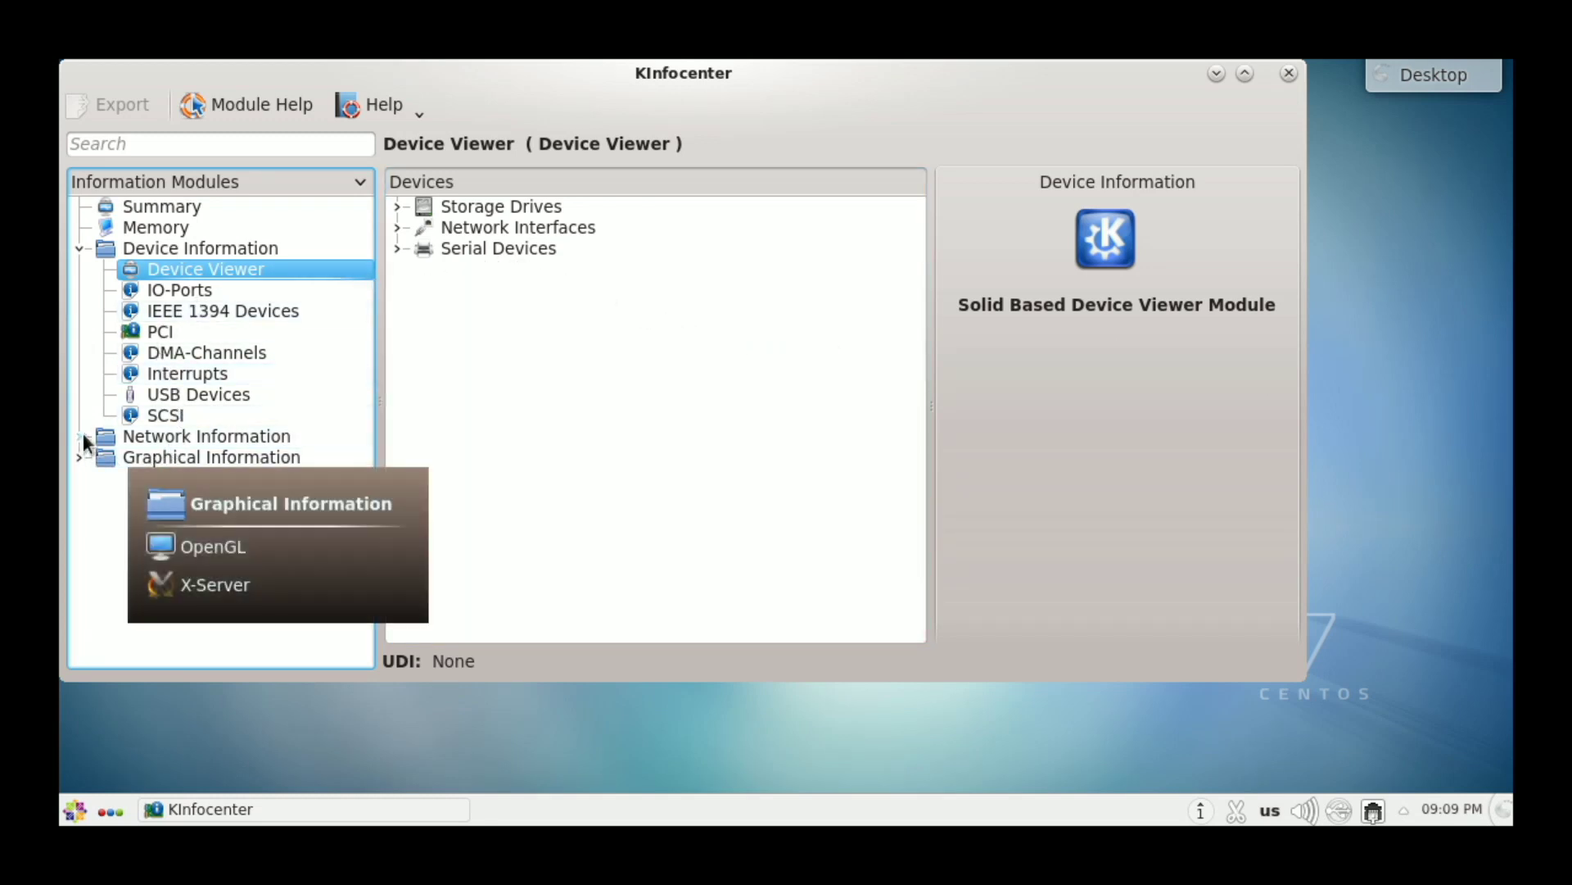
pyautogui.click(90, 457)
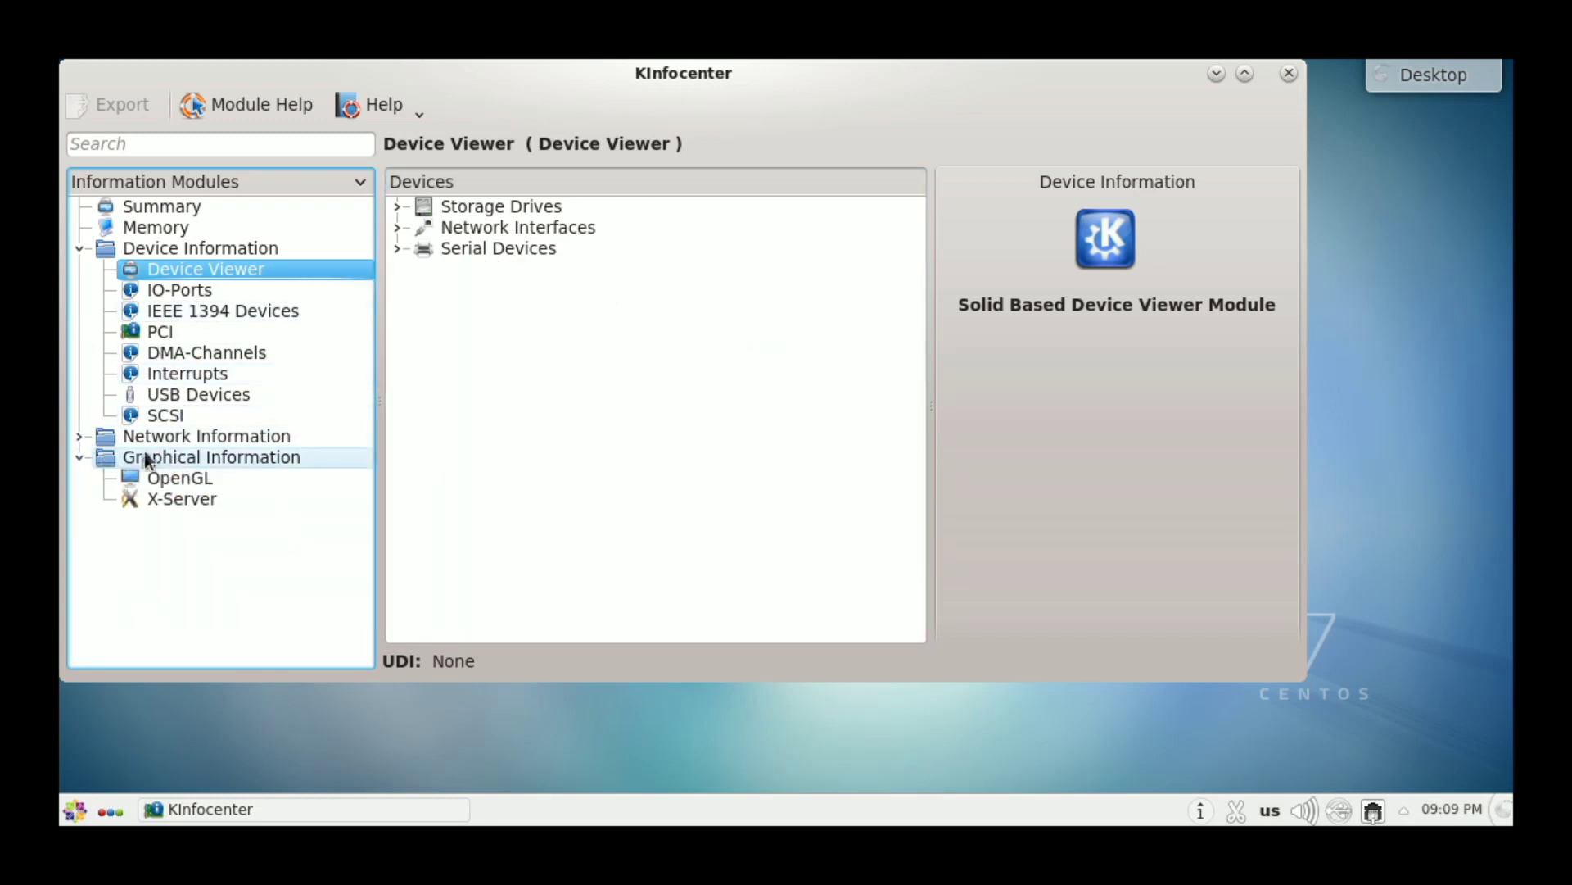
pyautogui.click(180, 478)
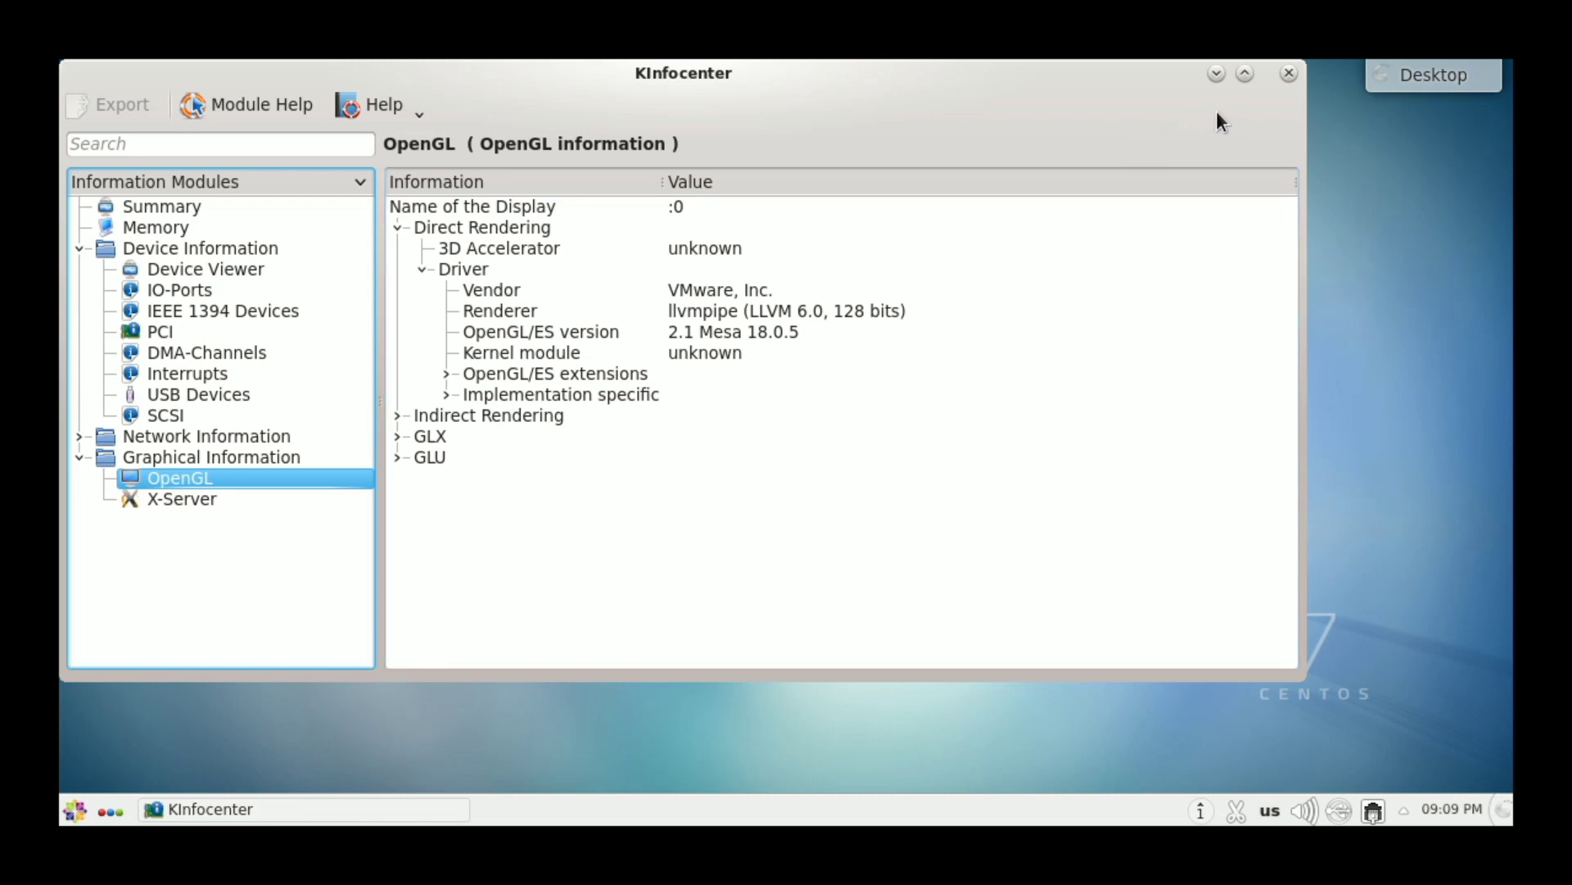
pyautogui.click(1291, 79)
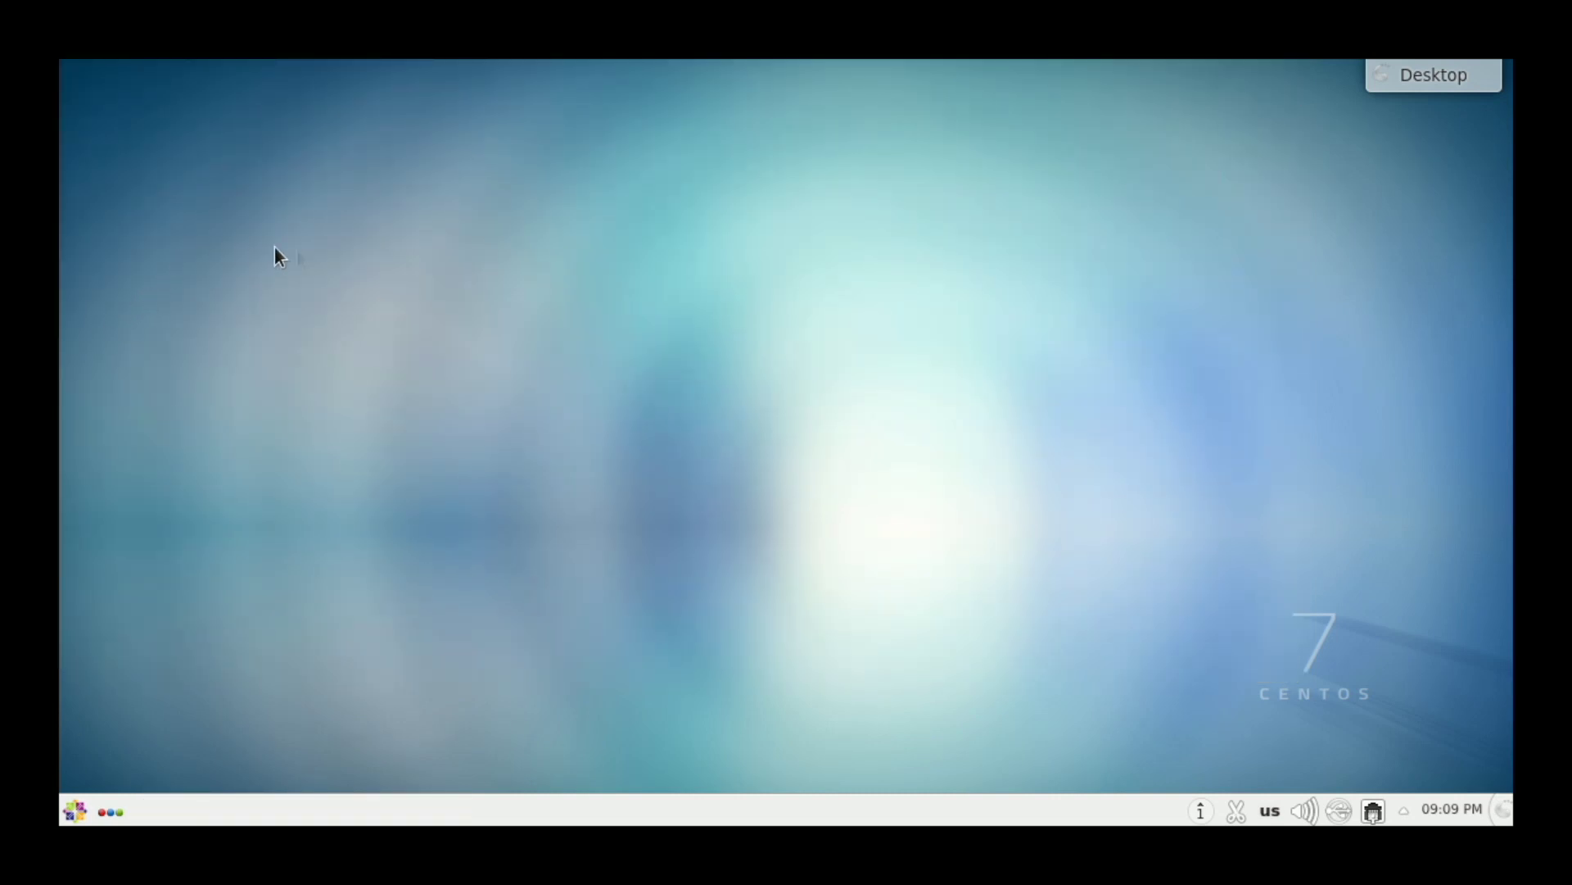
# Launch System Settings from the launcher's Settings category and look over its category icons
pyautogui.click(74, 811)
pyautogui.click(188, 771)
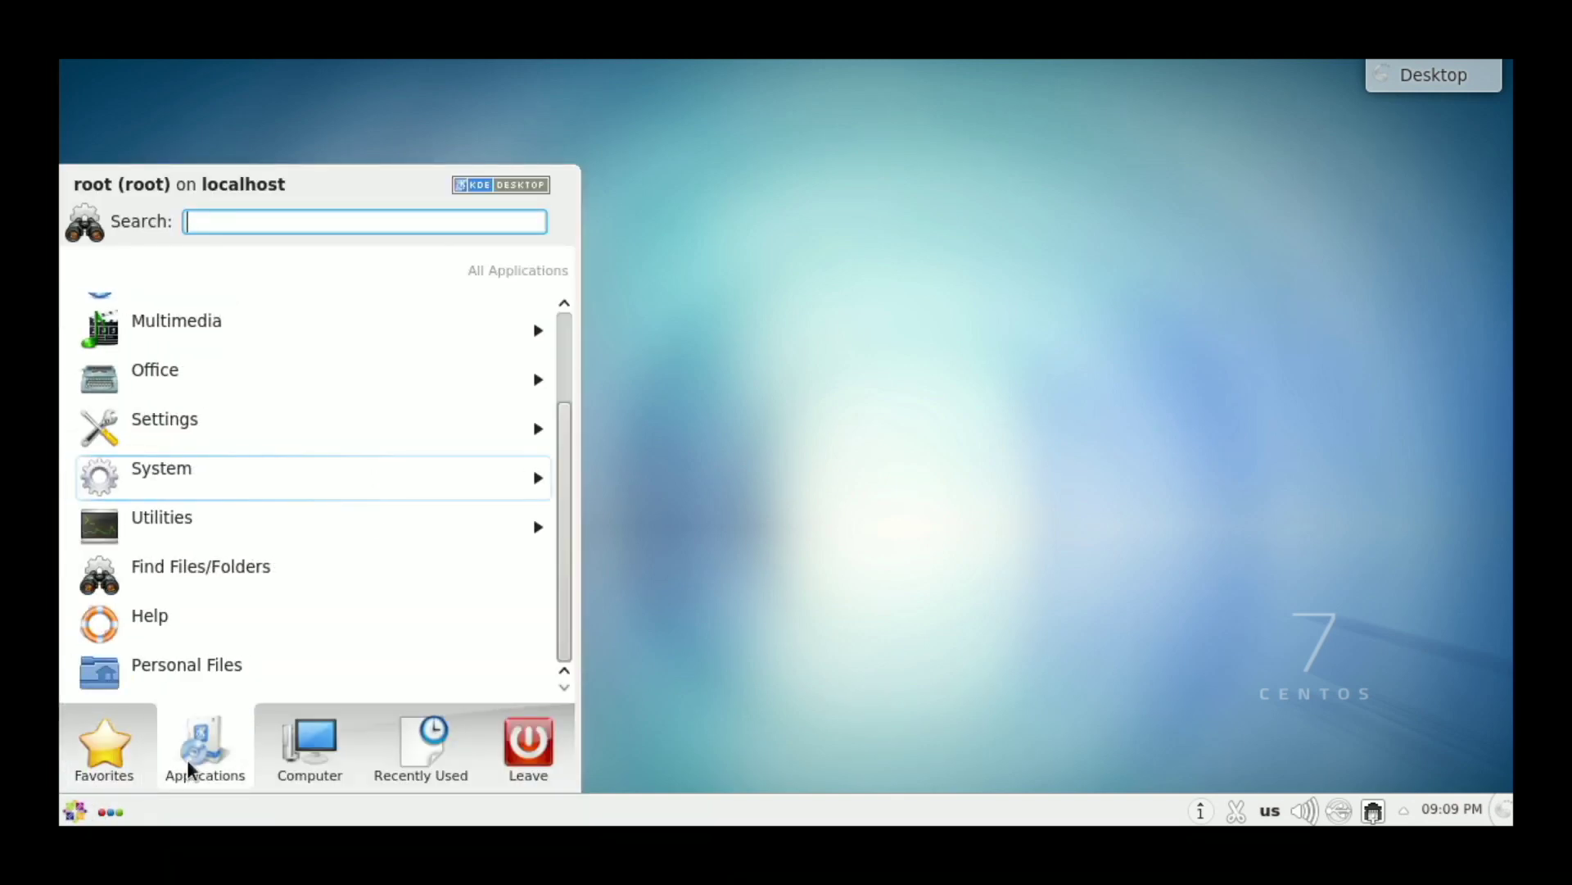
pyautogui.click(199, 433)
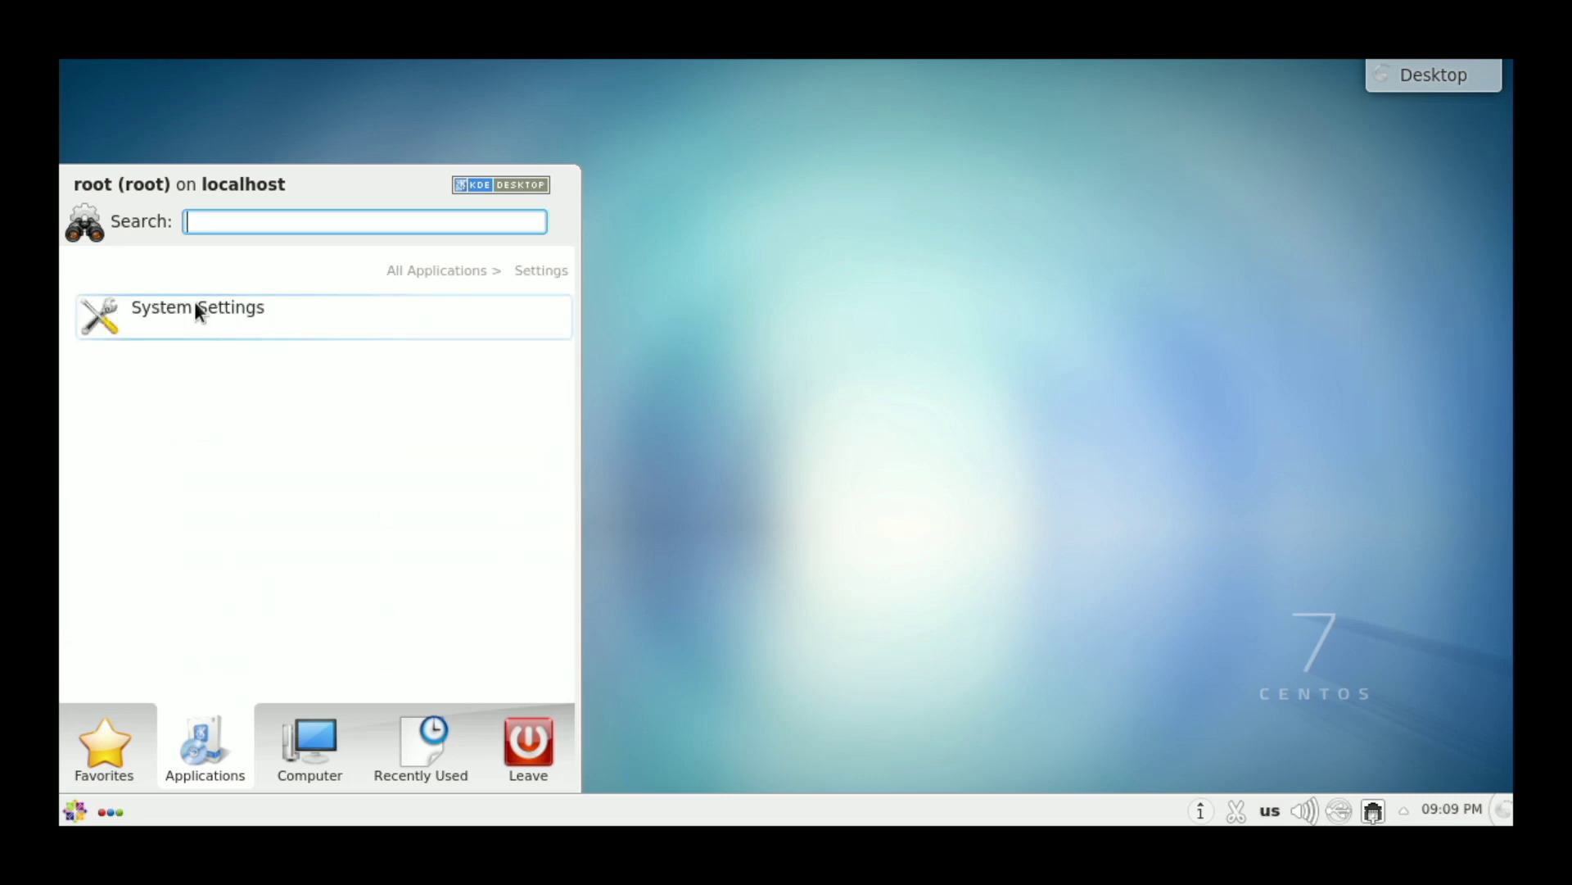
pyautogui.click(195, 304)
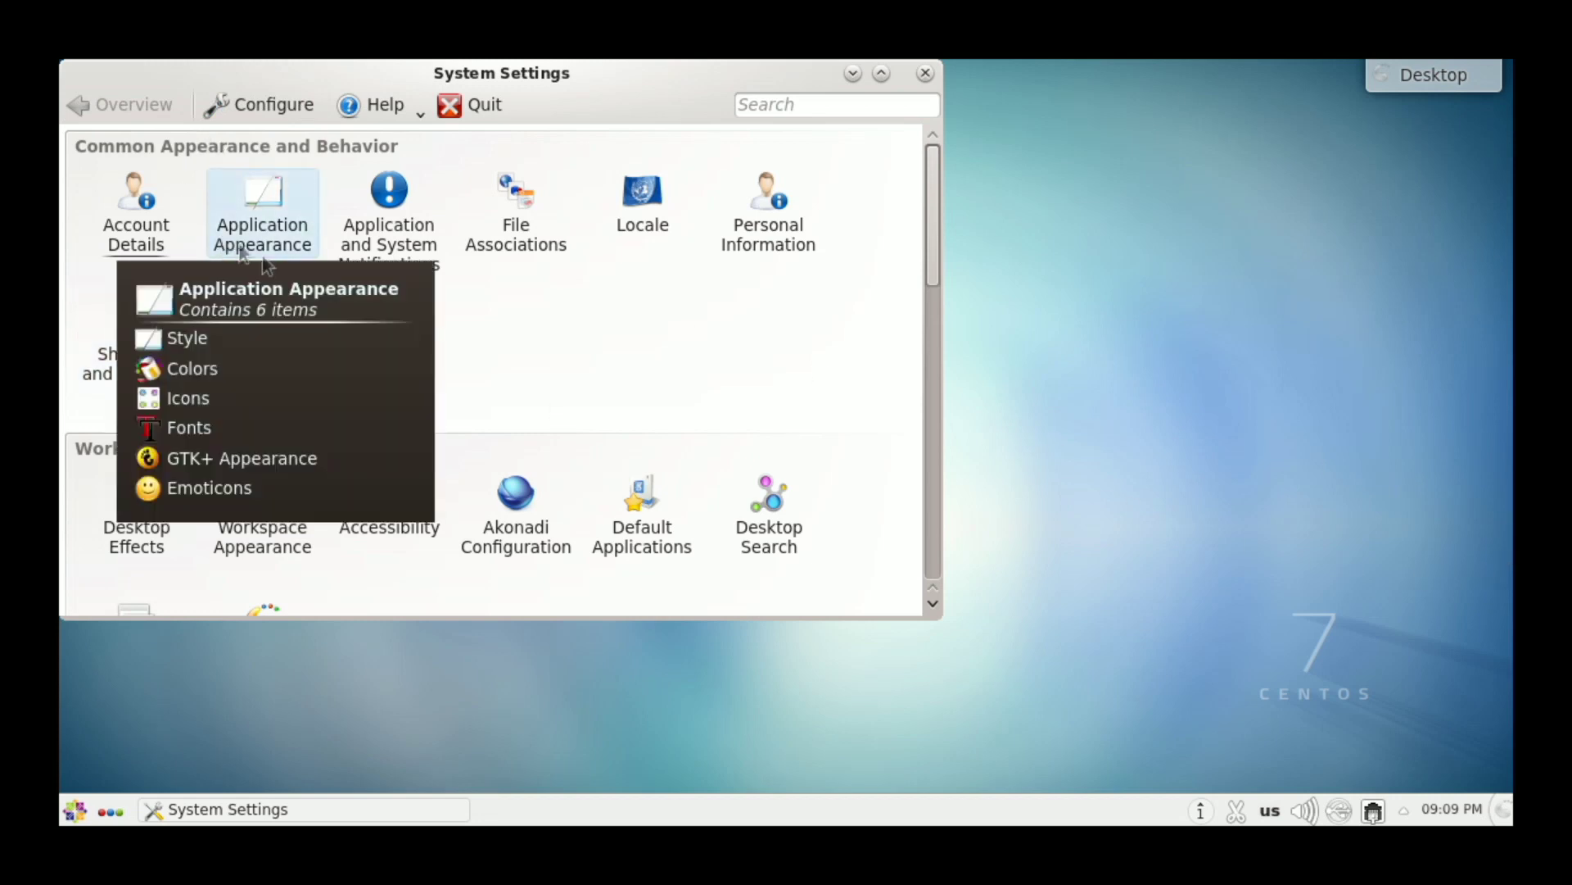
pyautogui.moveTo(127, 217)
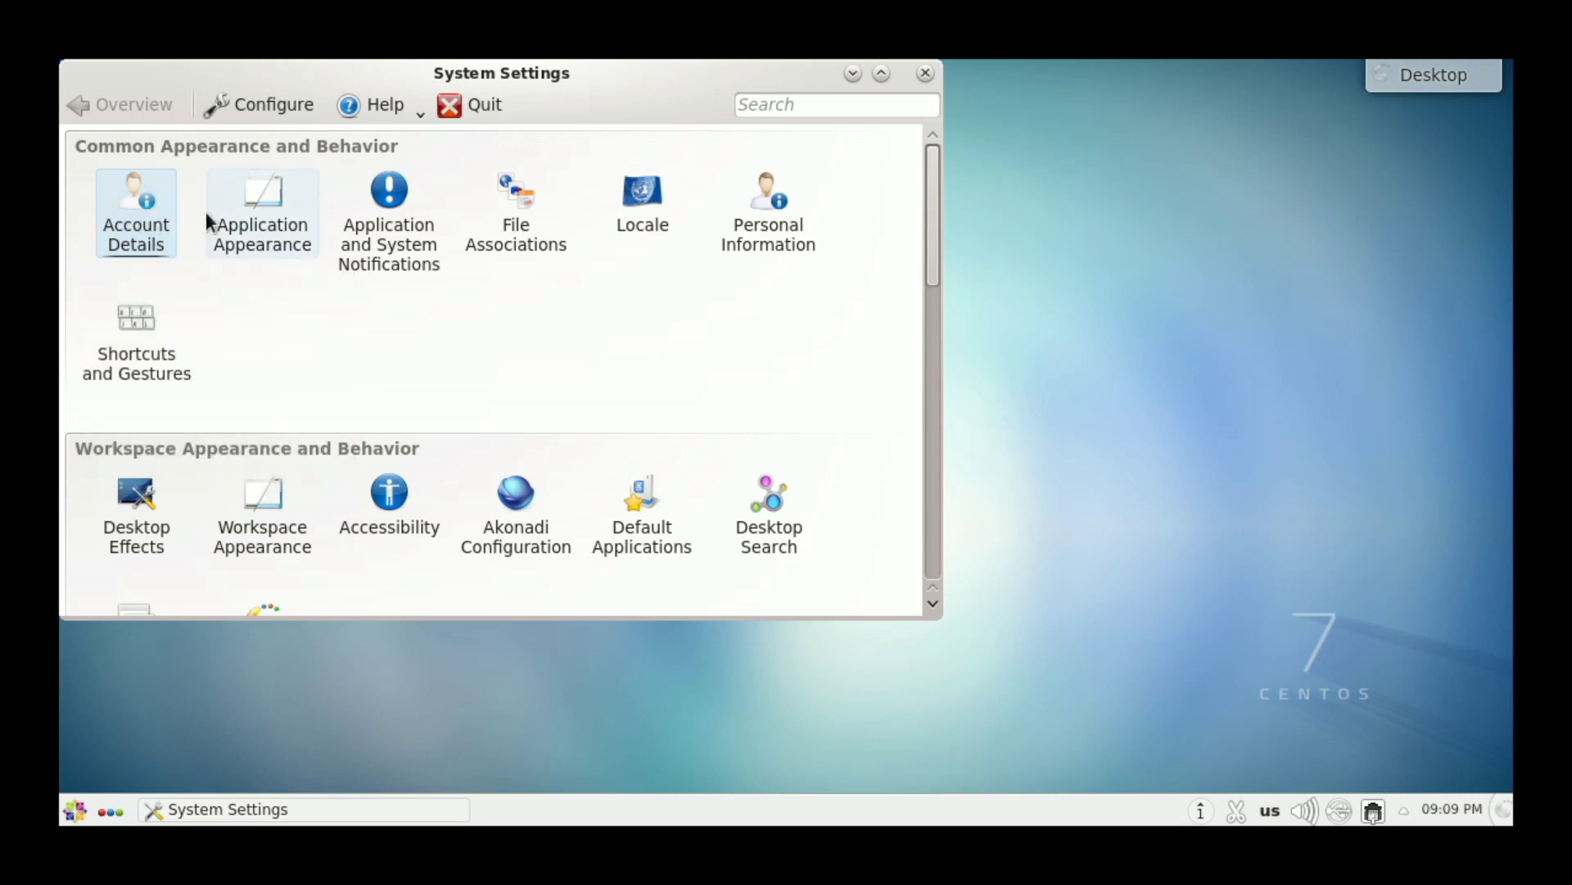
pyautogui.moveTo(227, 220)
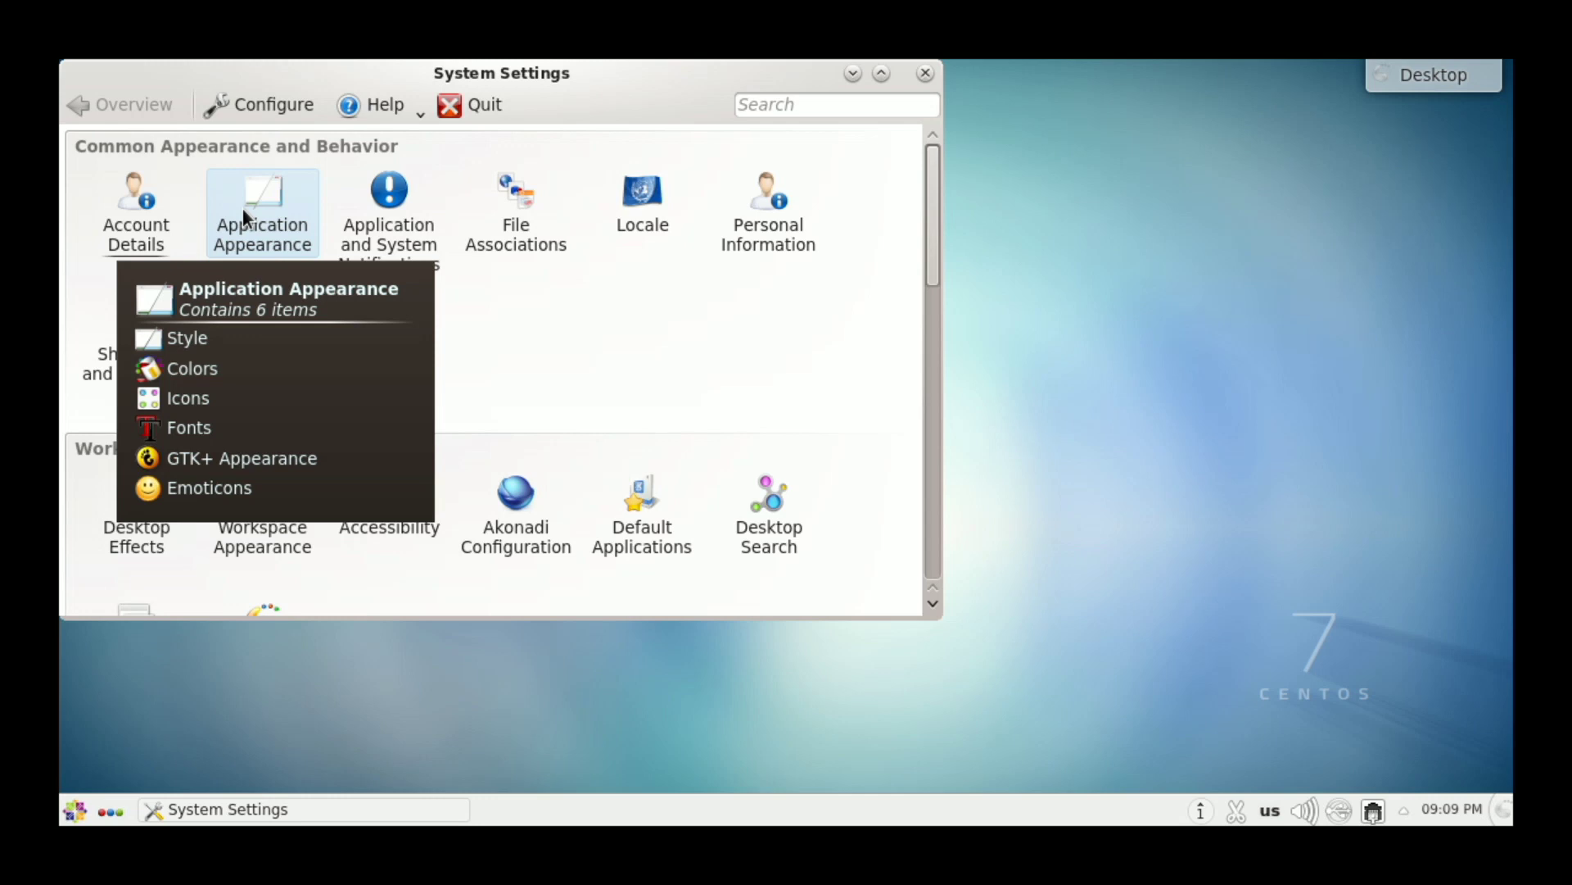
pyautogui.moveTo(366, 215)
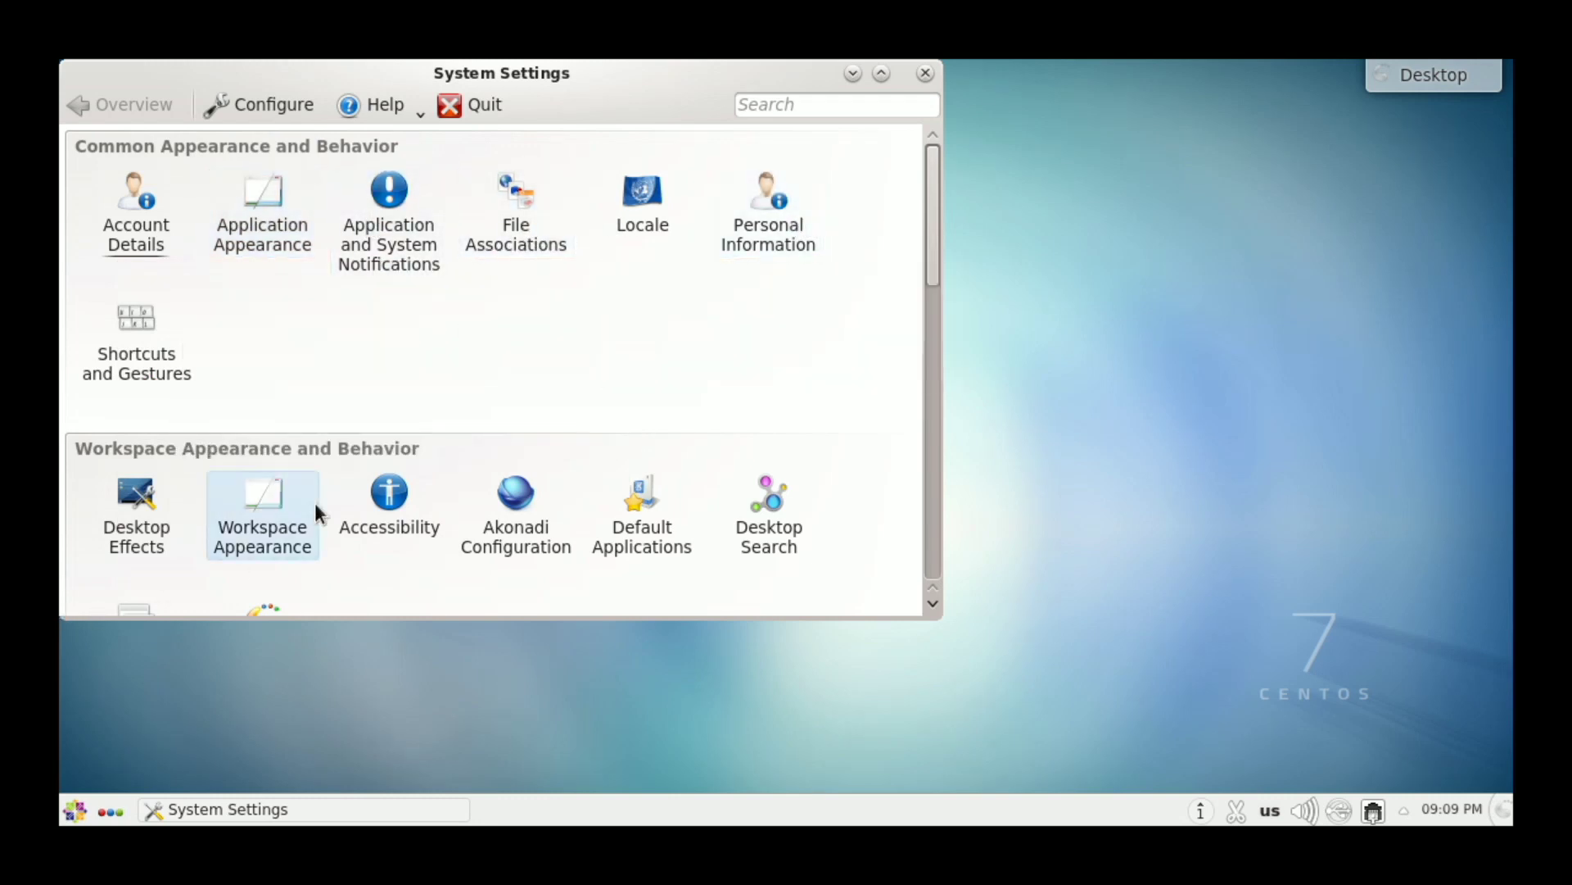
pyautogui.scroll(-1, 314, 503)
pyautogui.scroll(-2, 314, 503)
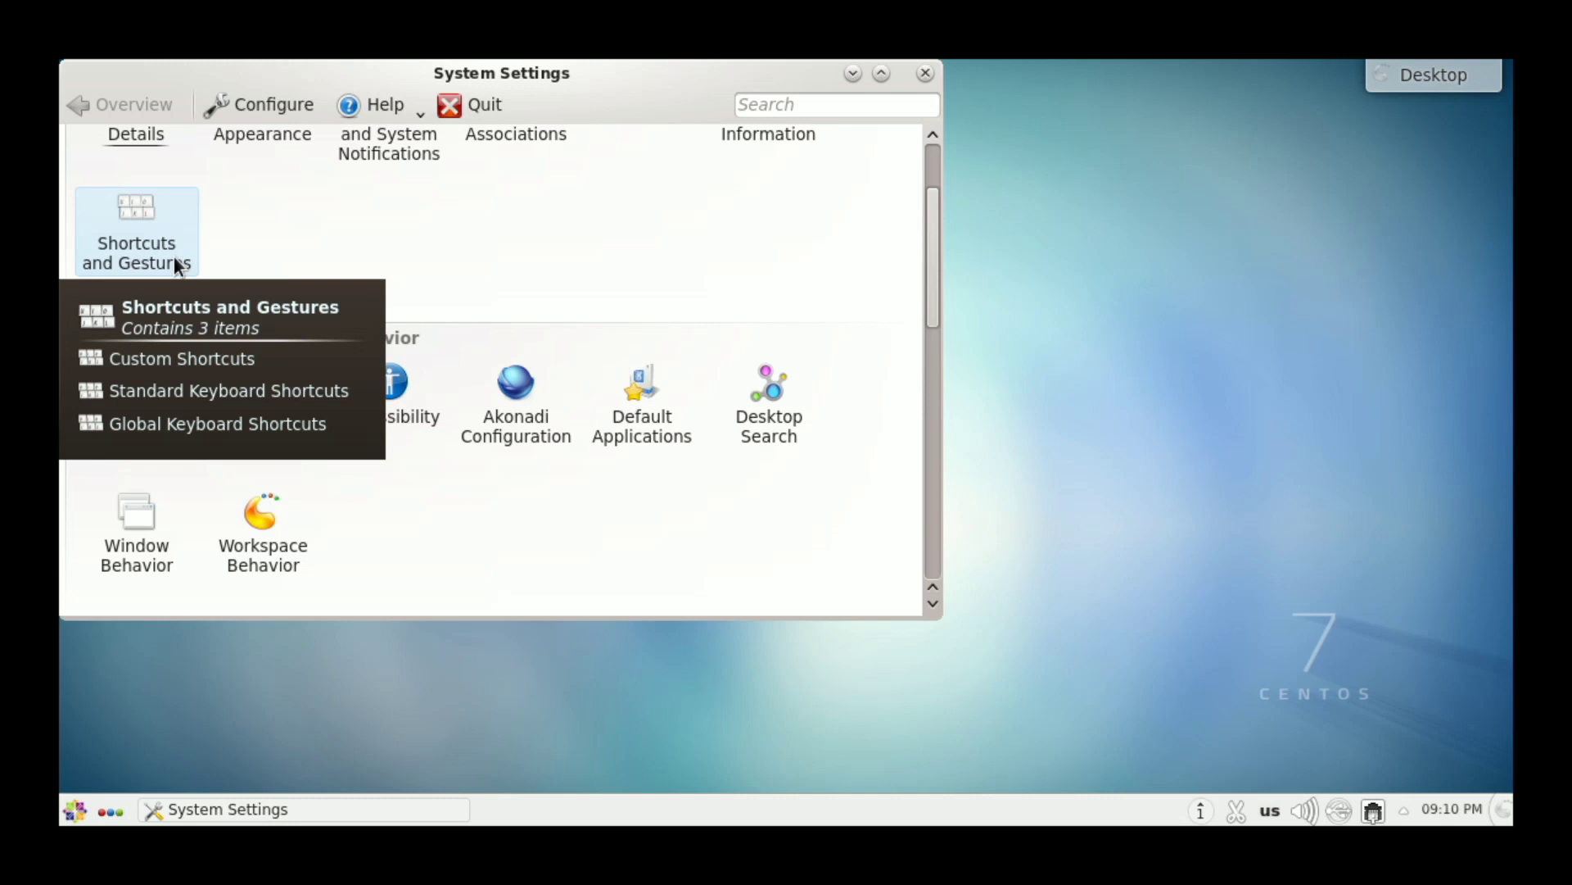
pyautogui.scroll(-1, 305, 261)
pyautogui.scroll(-2, 305, 259)
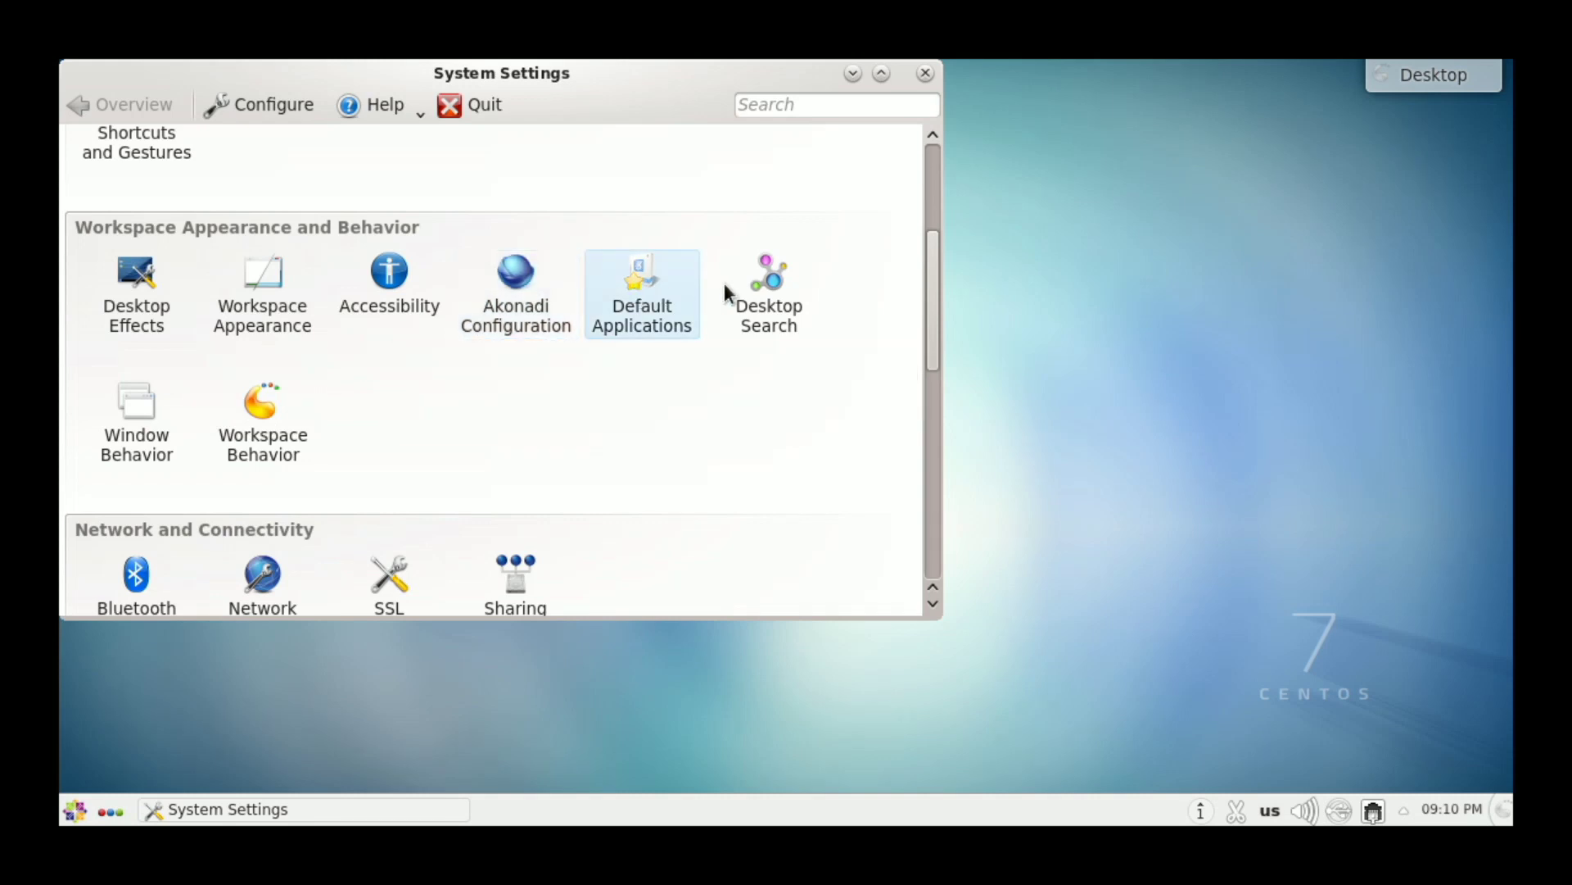
pyautogui.scroll(-2, 219, 396)
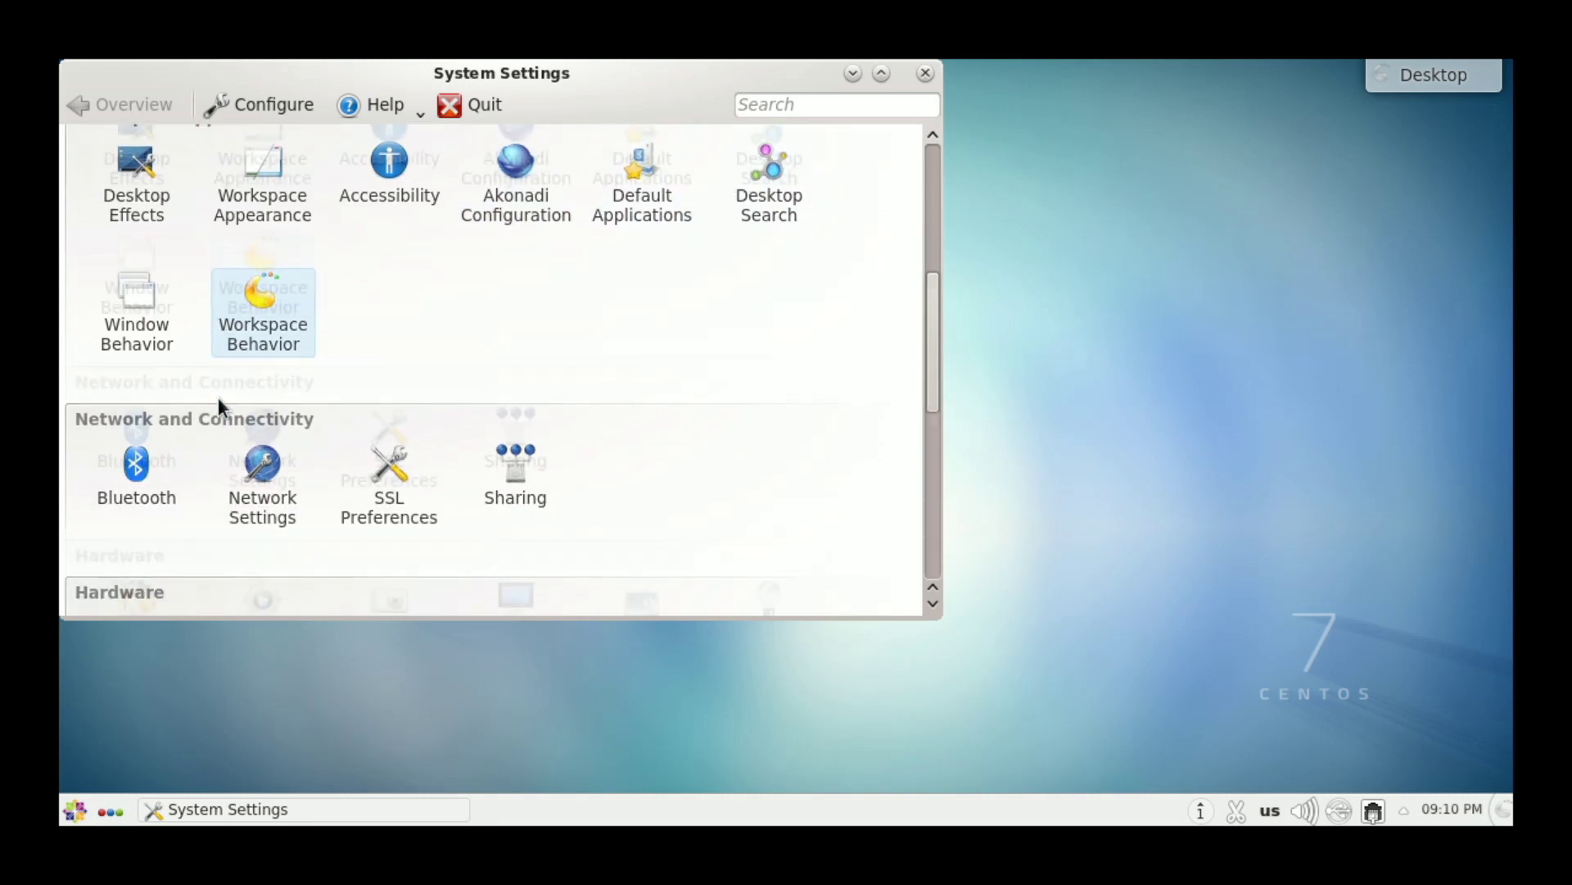
pyautogui.scroll(-2, 215, 395)
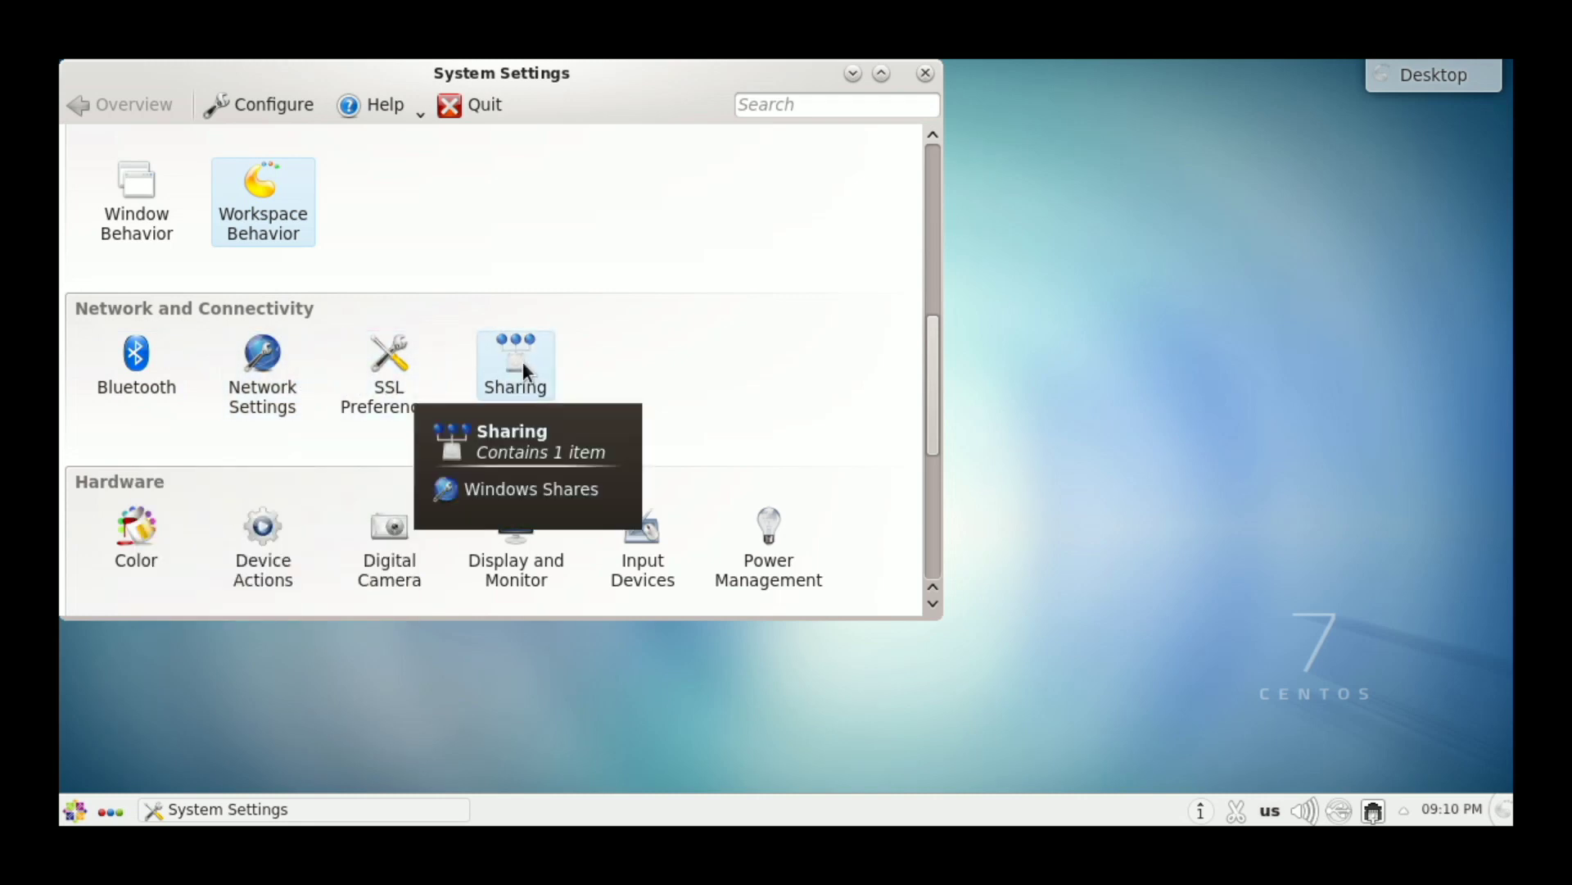
pyautogui.scroll(-5, 522, 363)
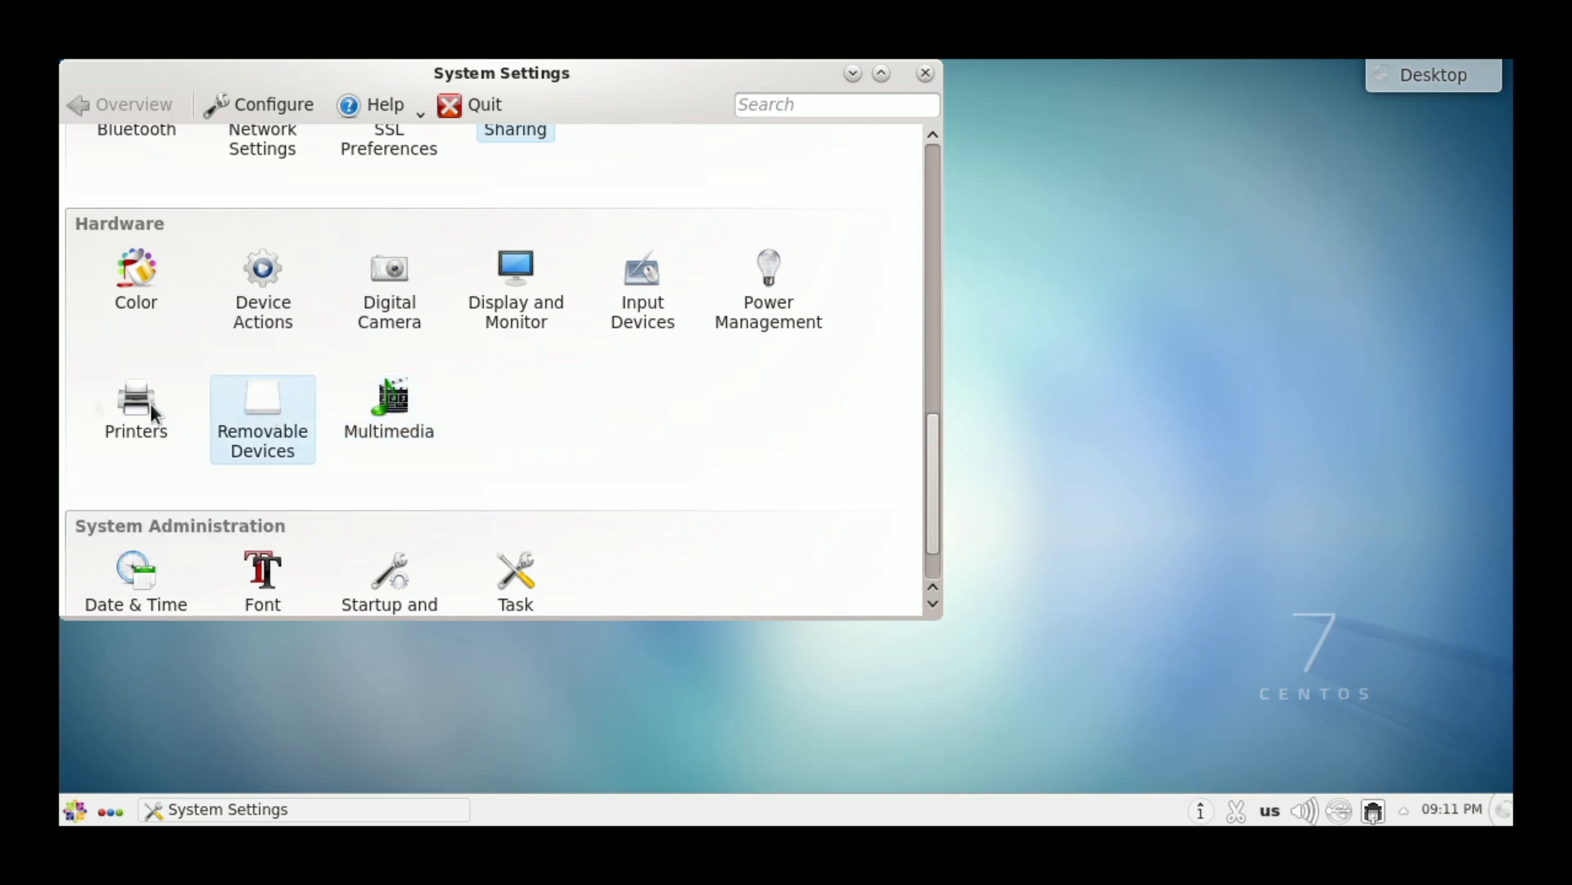
# Scroll System Settings down to the System Administration category and start a settings search
pyautogui.scroll(-1, 119, 396)
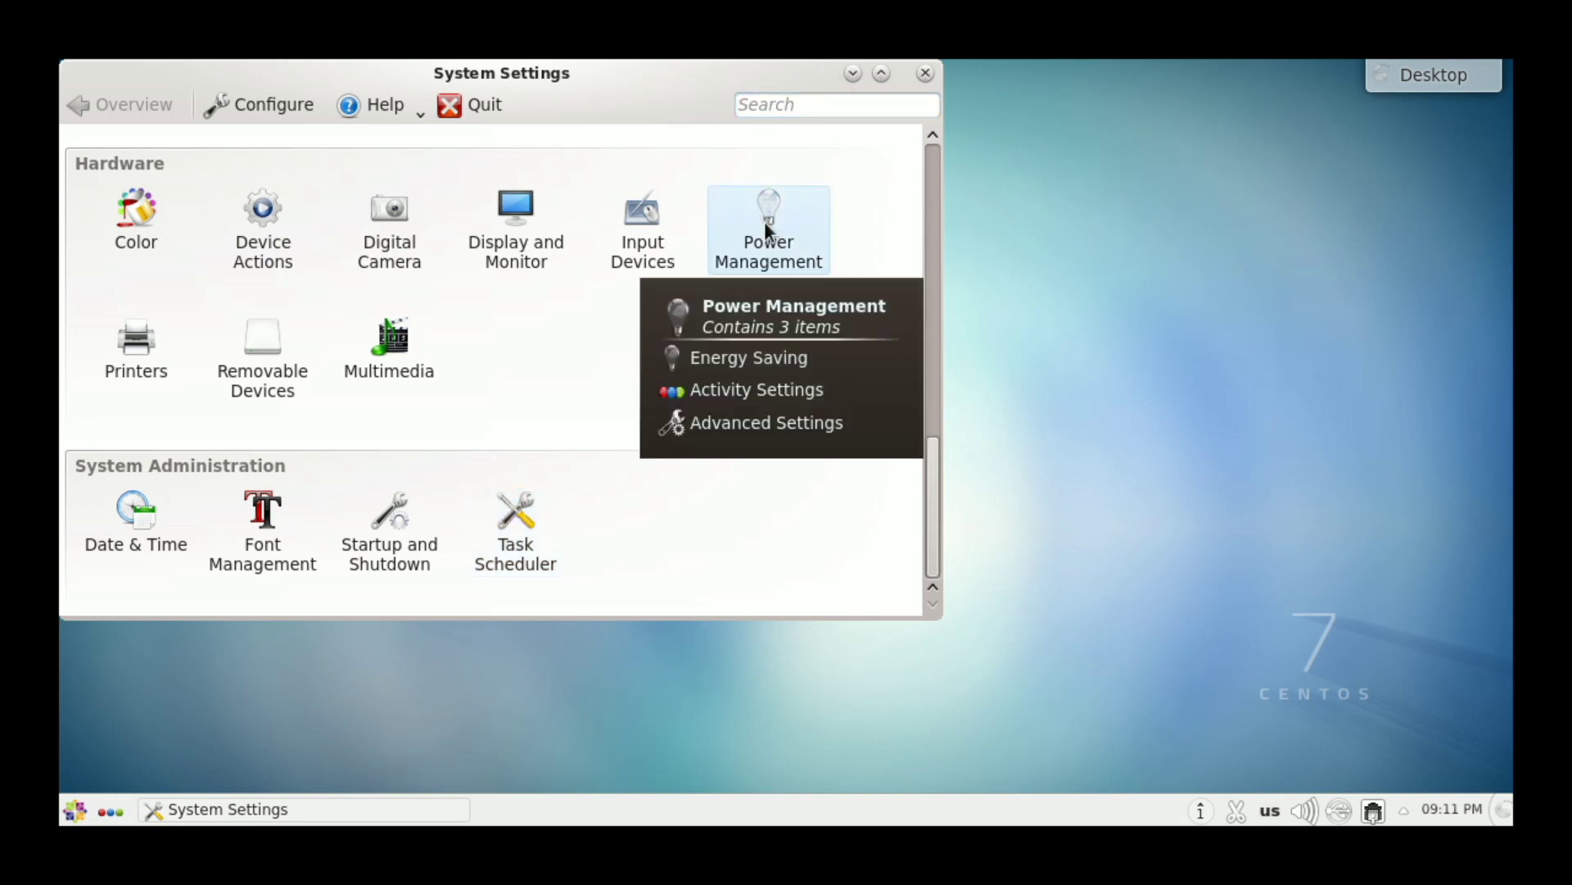
pyautogui.click(781, 99)
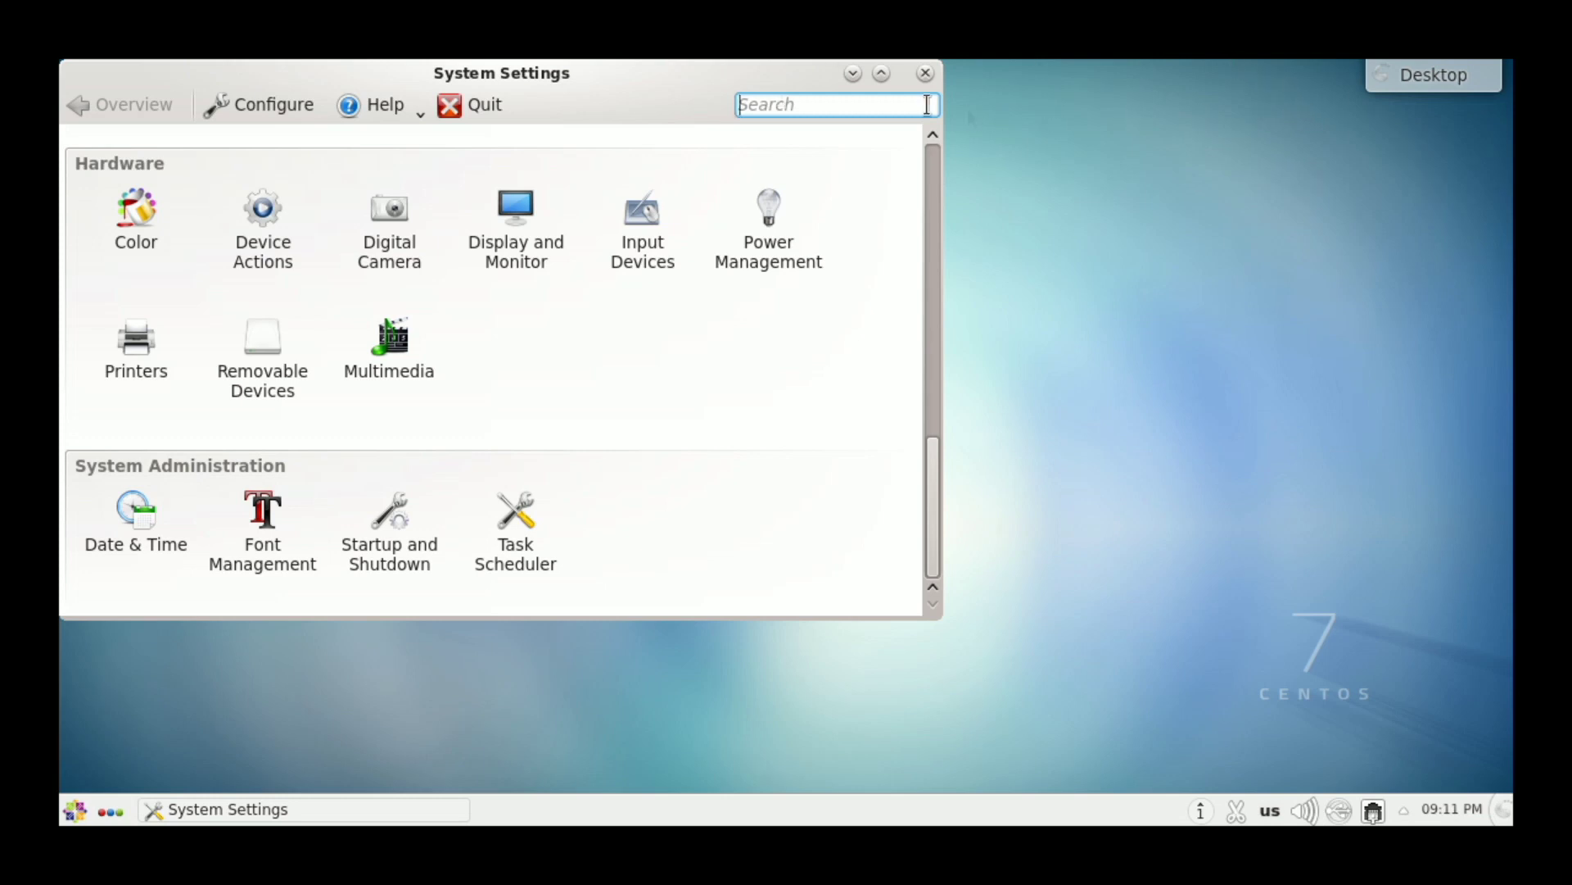
pyautogui.click(925, 72)
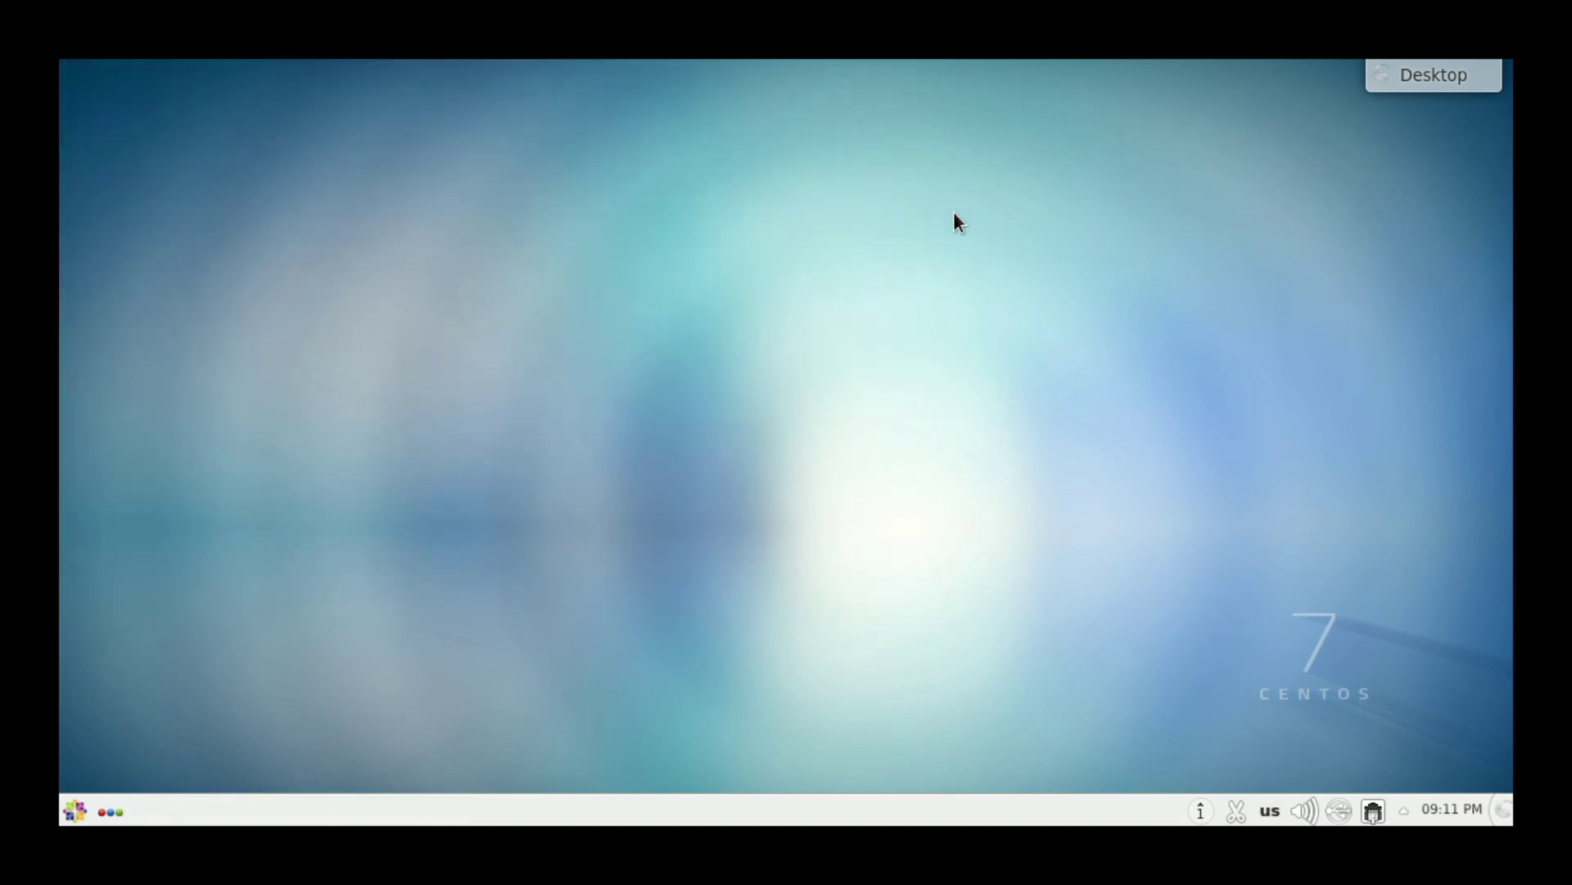